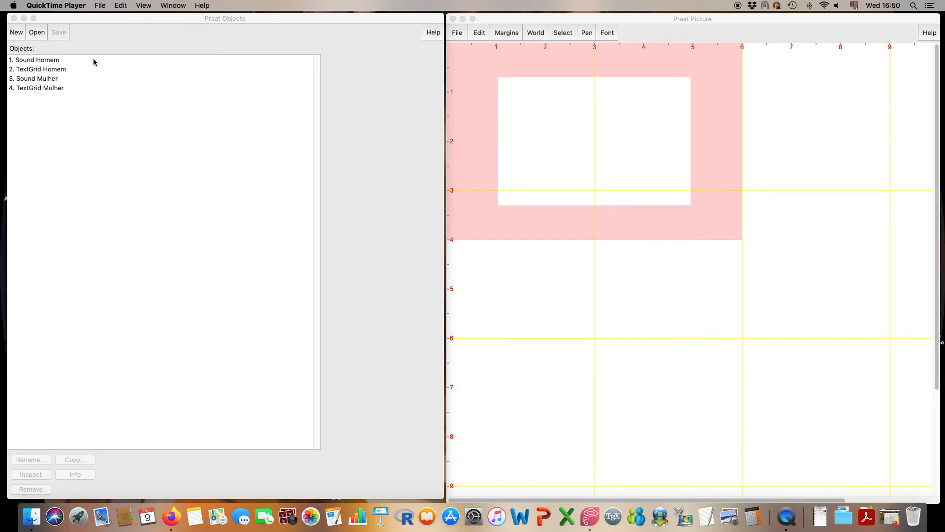
Open Sound Homem and TextGrid Homem together in the editor
click(82, 65)
drag(72, 60, 73, 70)
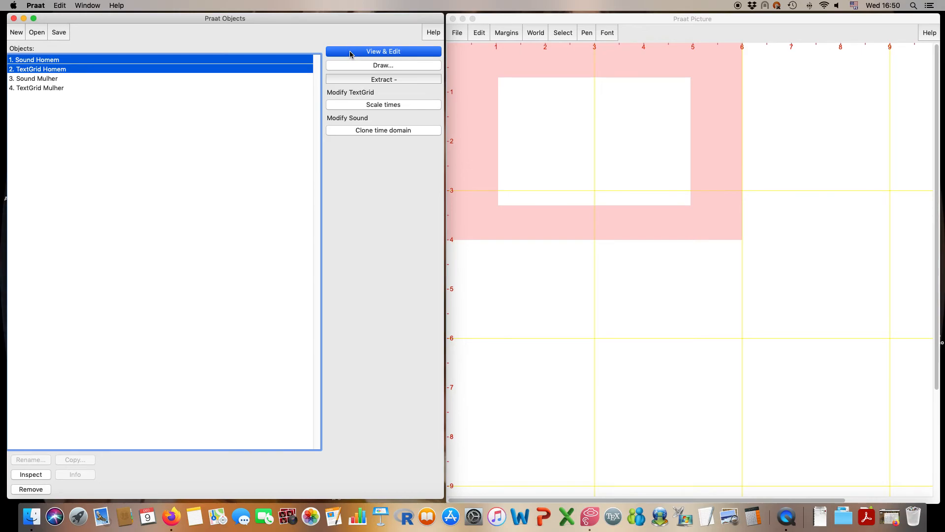
click(350, 52)
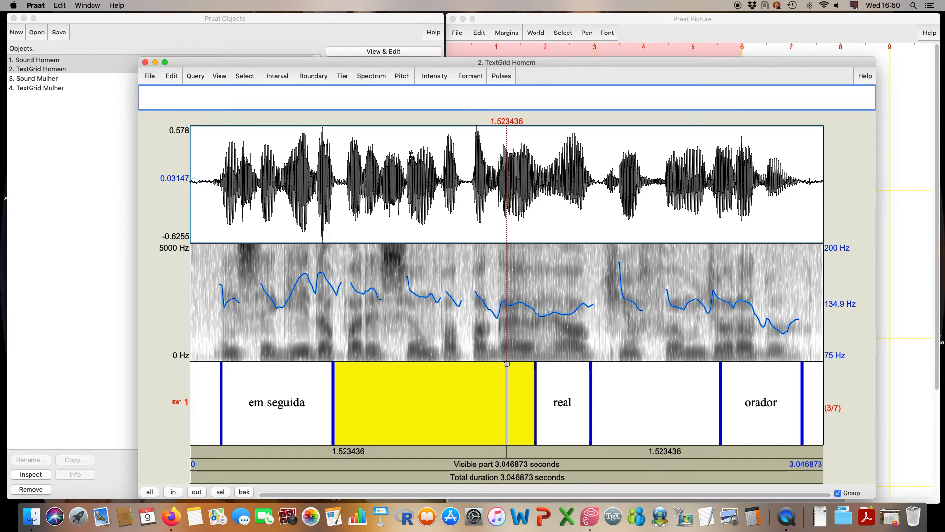
Apply the standard pitch range of 75 to 500 Hz to the male recording and move the settings dialog clear of the contour
click(402, 76)
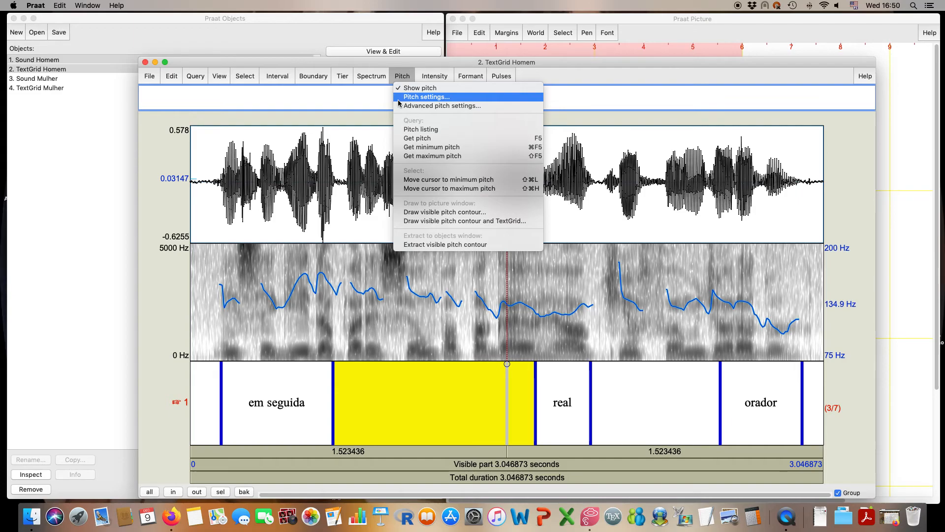
click(400, 98)
drag(271, 319, 660, 144)
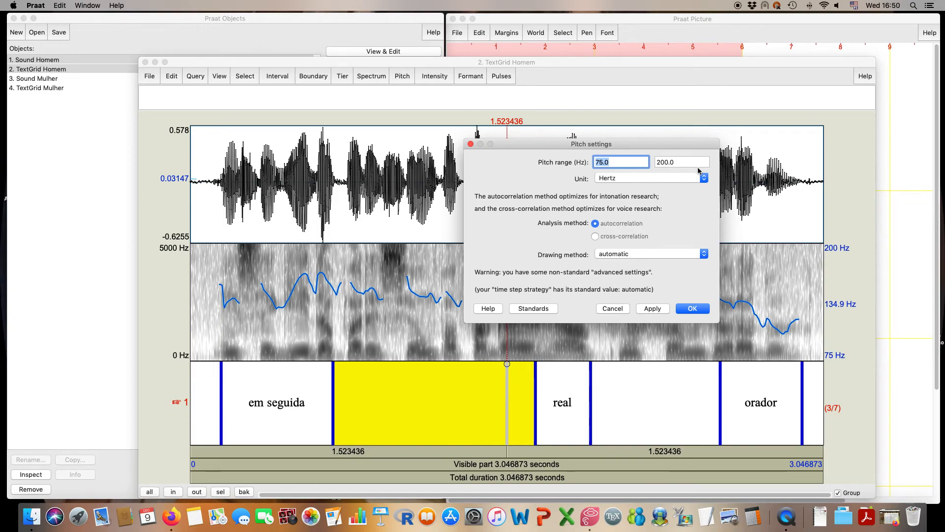
click(534, 308)
click(641, 310)
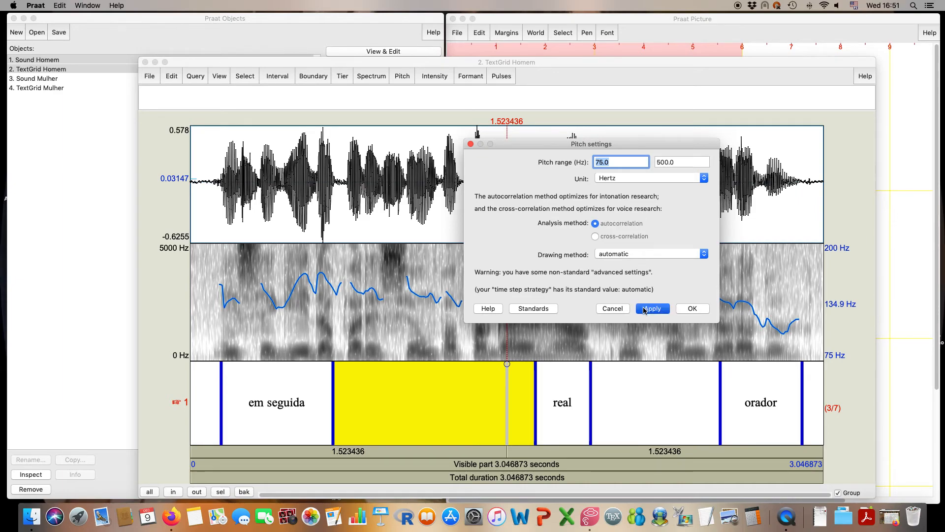
drag(561, 153, 471, 382)
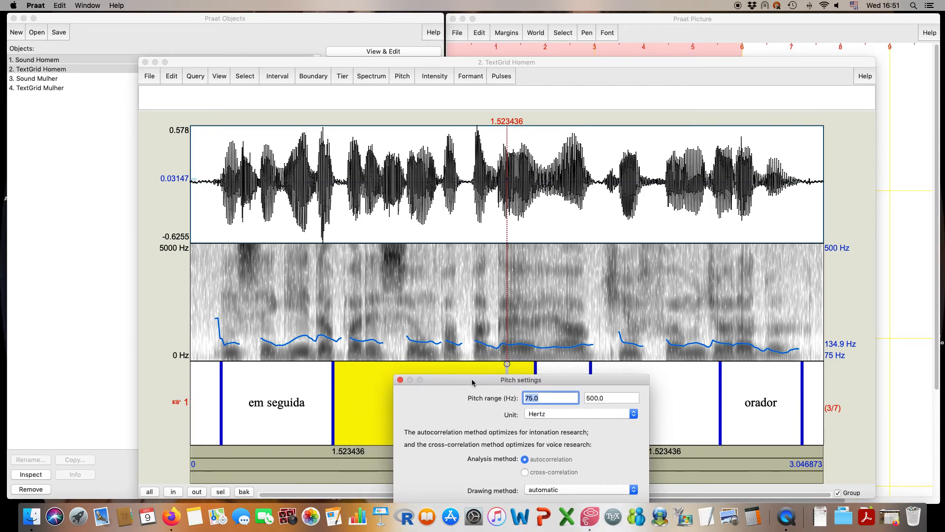
drag(471, 382, 548, 114)
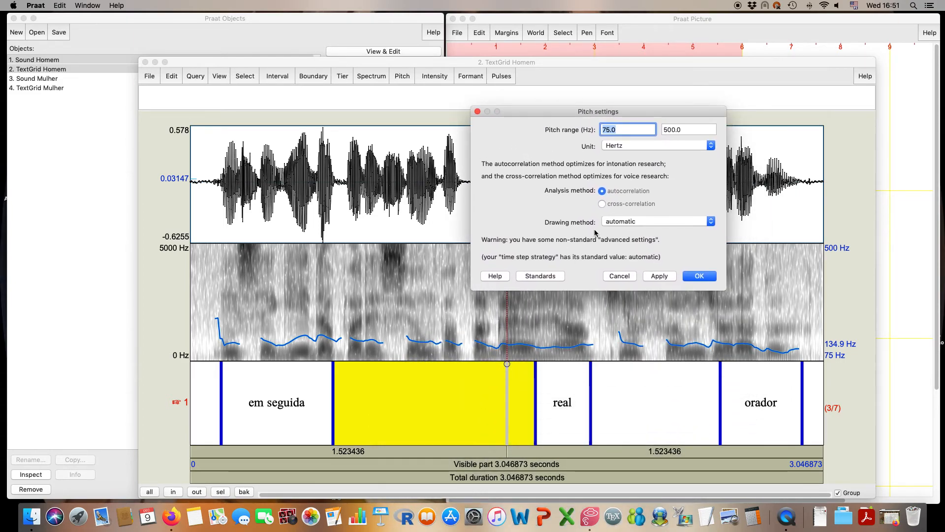
Set the upper limit of the male recording's pitch range to 200 Hz
click(667, 130)
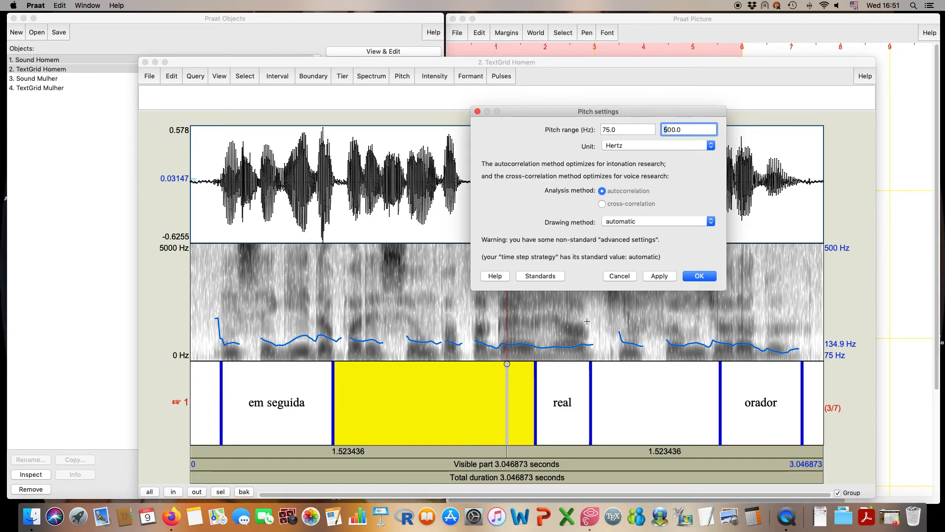
key(Delete)
text(2)
key(Return)
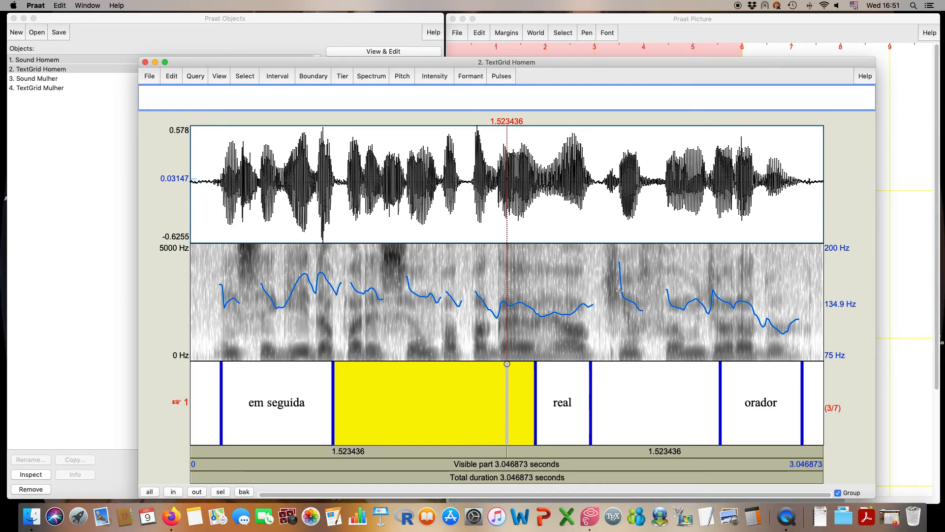
Listen to the unlabelled interval between "real" and "orador" and to the whole visible part, and close the editor
click(620, 392)
click(614, 448)
click(614, 448)
key(XF86AudioRaiseVolume)
click(614, 448)
click(614, 448)
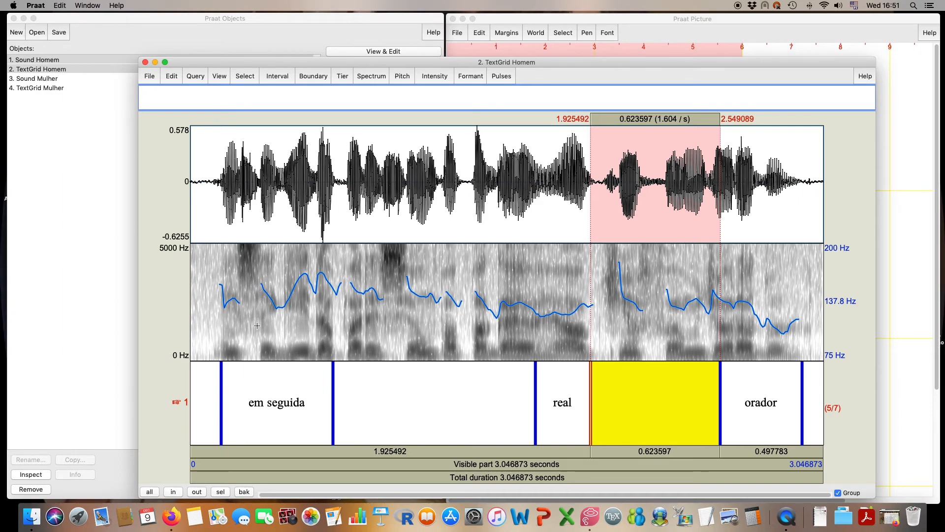
click(299, 465)
click(145, 65)
Create a Pitch object from Sound Homem with automatic time step, a 75 Hz floor and a 200 Hz ceiling
click(60, 63)
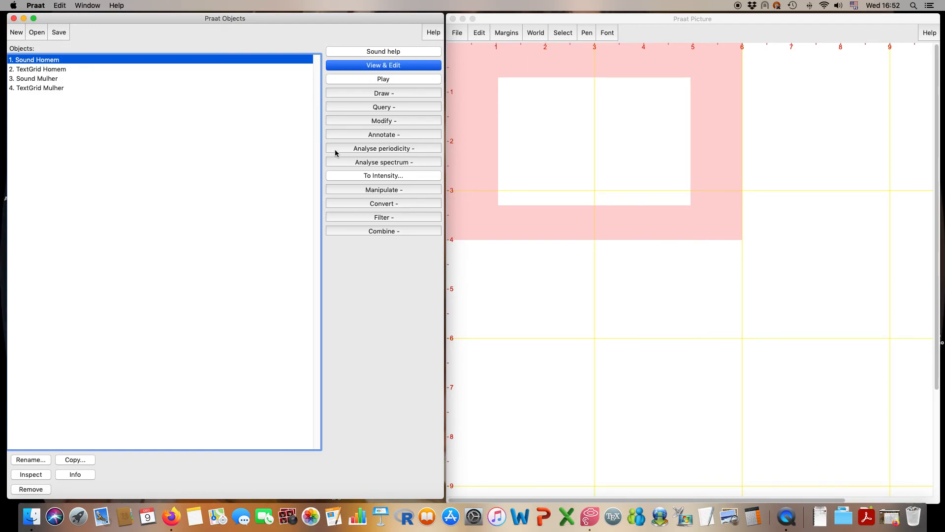
click(371, 150)
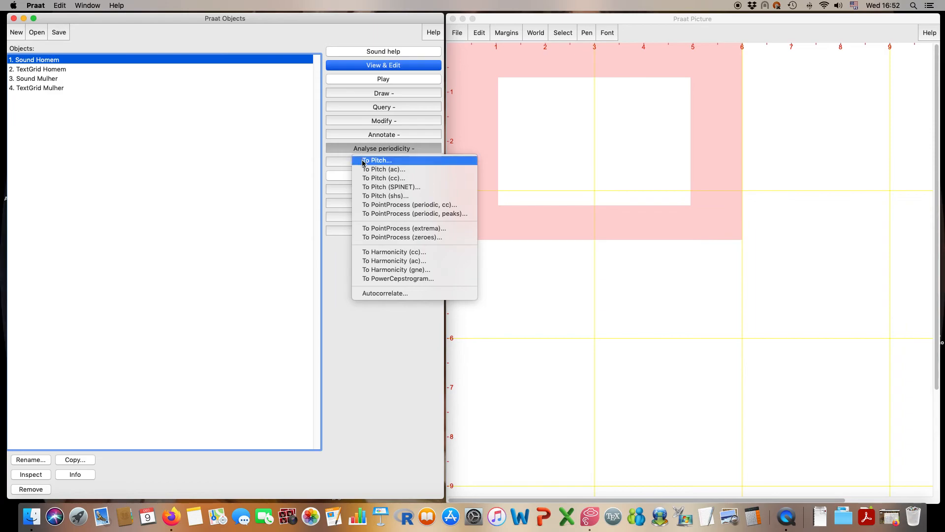
click(377, 160)
drag(210, 465, 194, 465)
text(3)
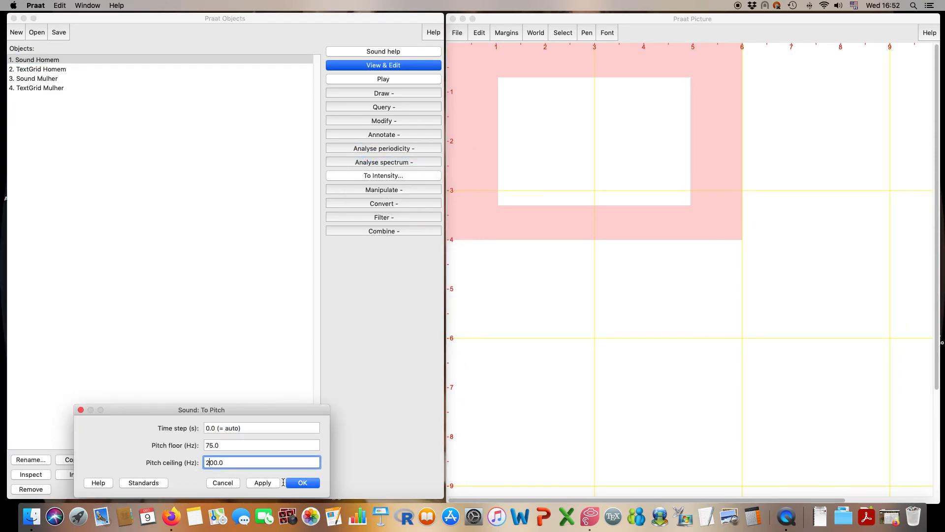
click(302, 482)
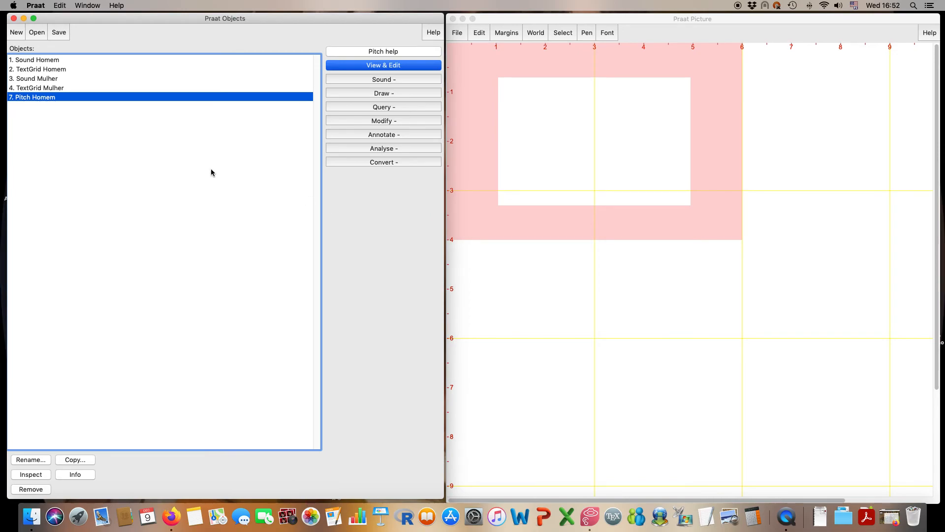
Examine the male voice's pitch candidates in the Pitch Homem editor and close it
click(360, 66)
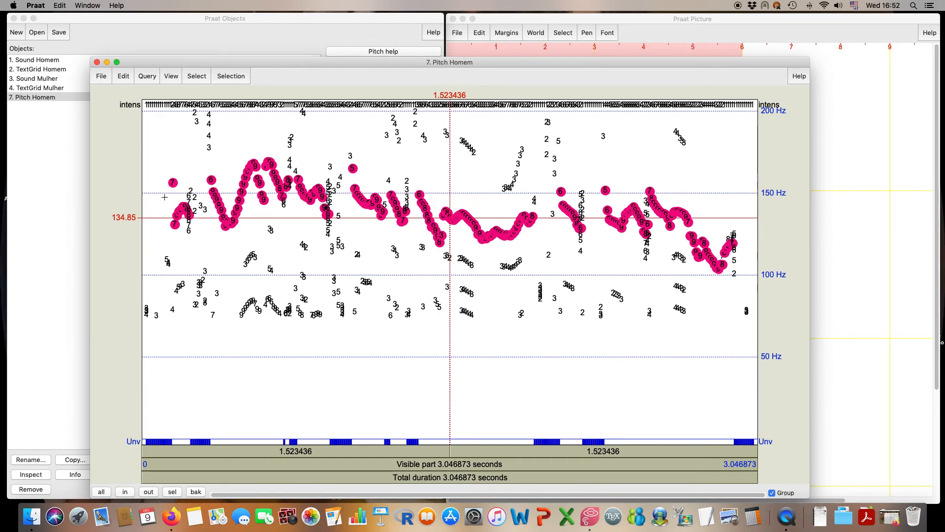
click(97, 63)
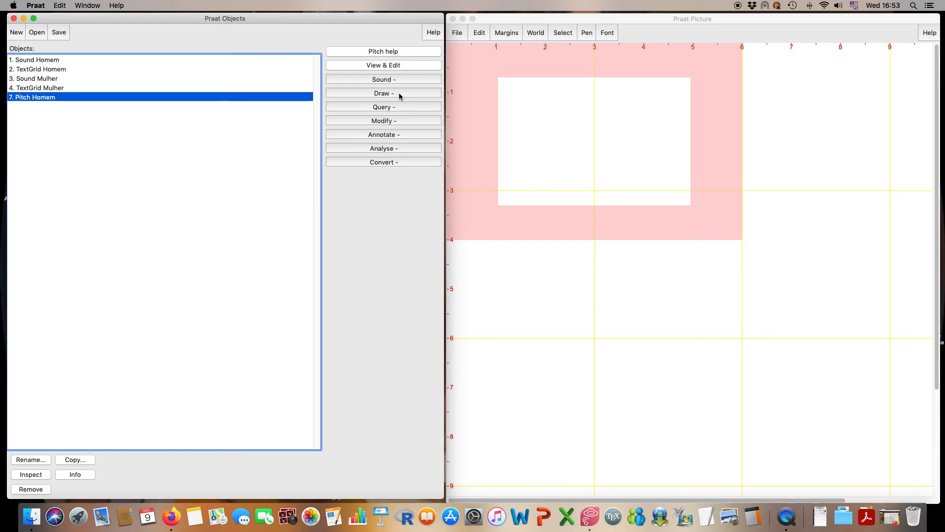
click(586, 32)
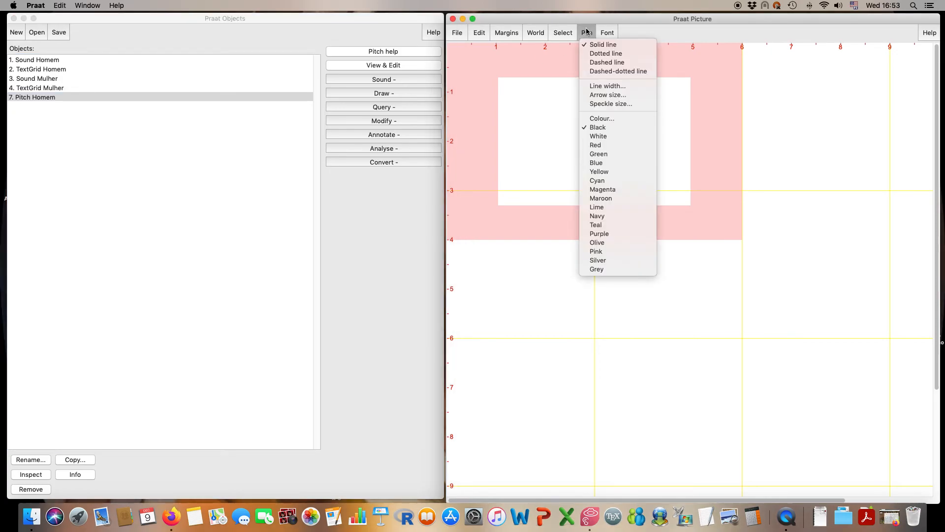
click(597, 85)
click(81, 444)
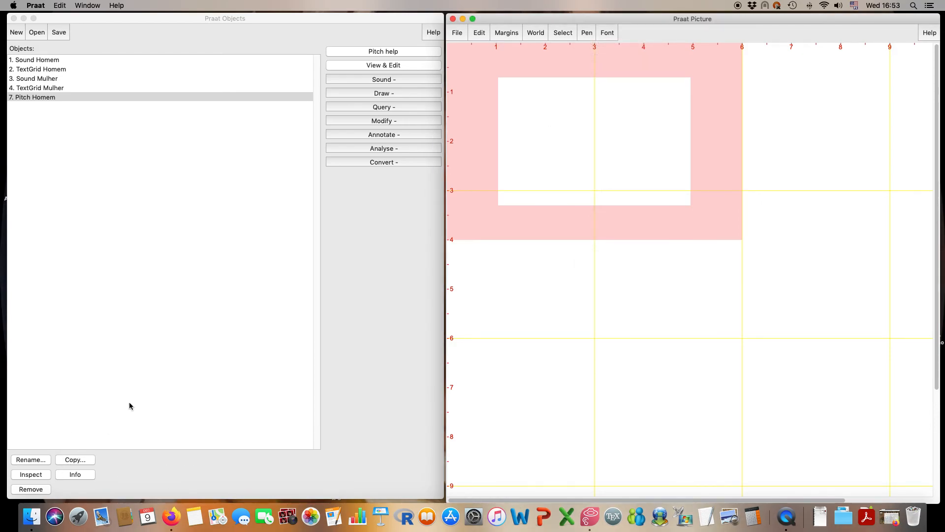
click(305, 49)
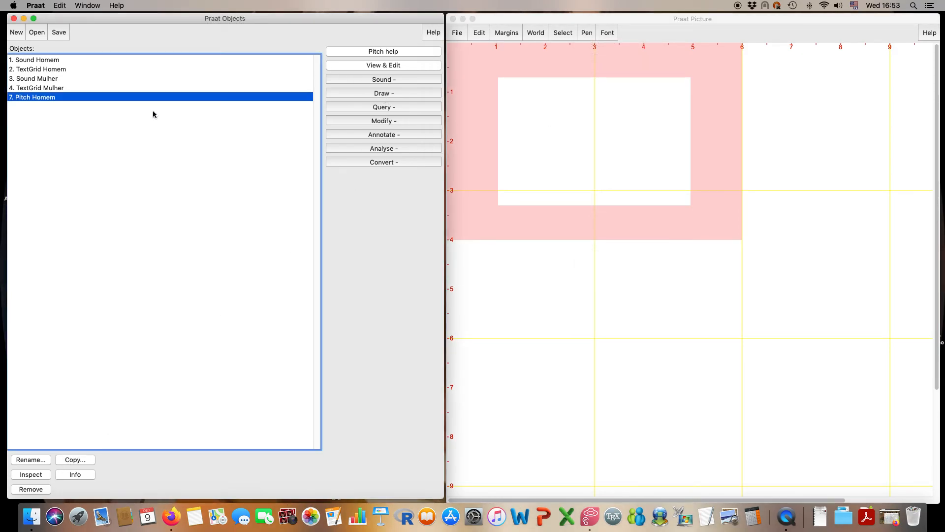
Draw Pitch Homem in the picture window over the full time range with a frequency range of 50 to 500 Hz, garnished
click(375, 93)
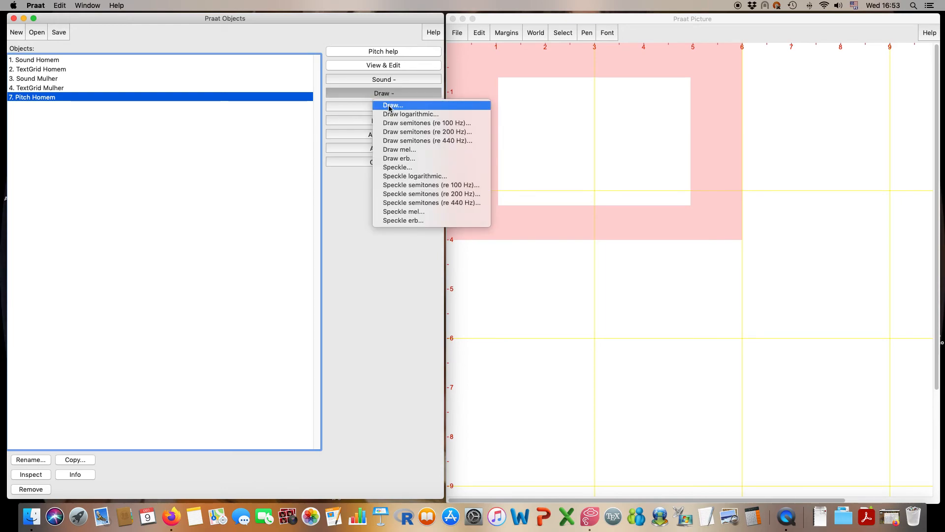
click(389, 106)
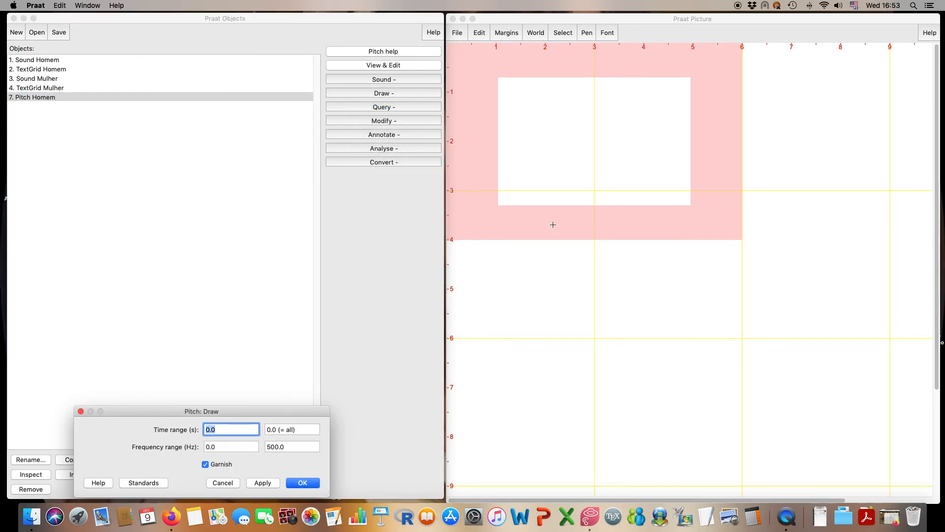
click(245, 446)
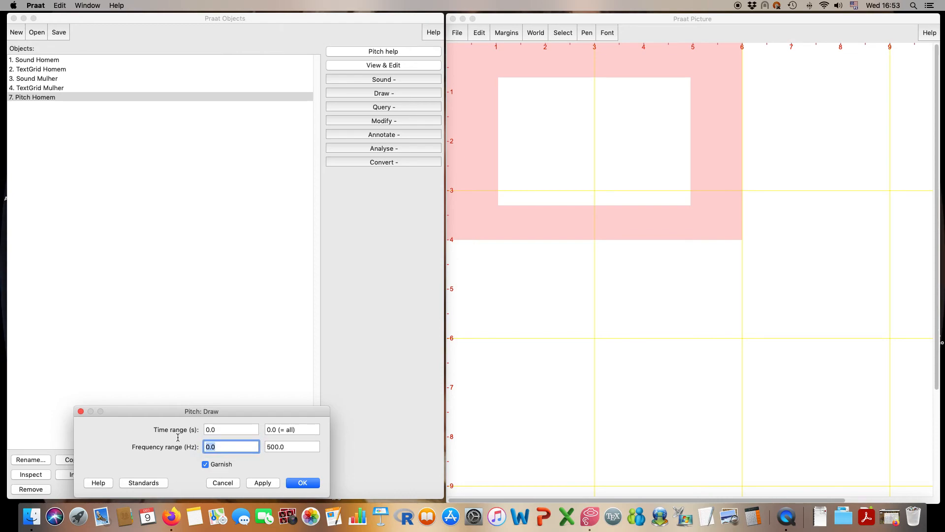
text(50)
click(313, 486)
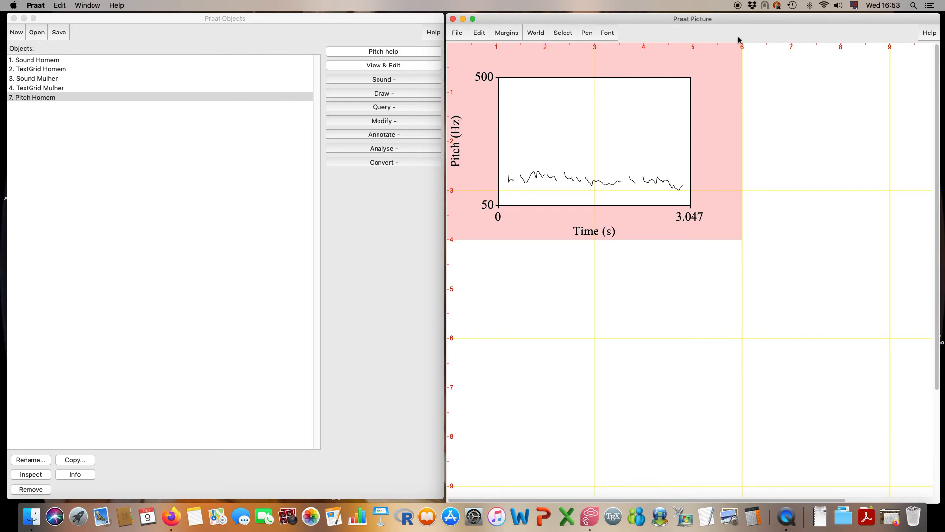
Set the picture window's pen colour to red
click(590, 34)
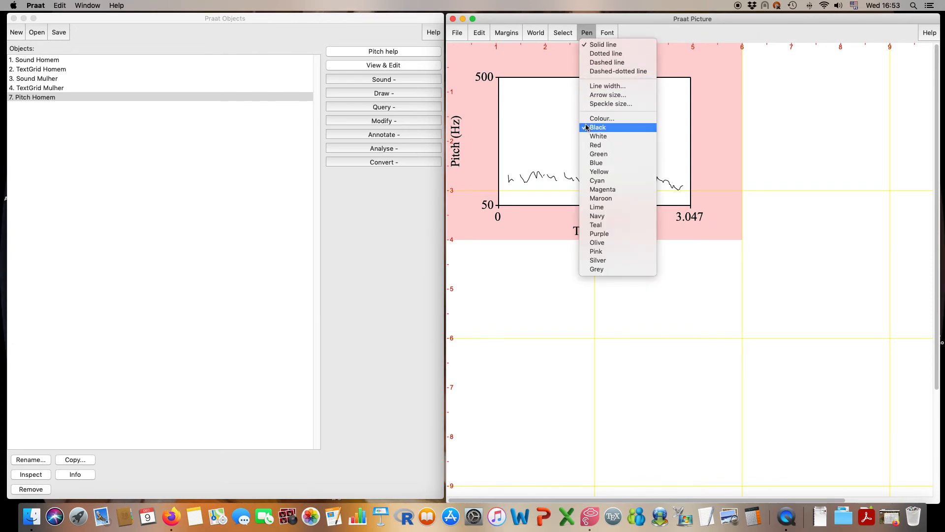
click(588, 145)
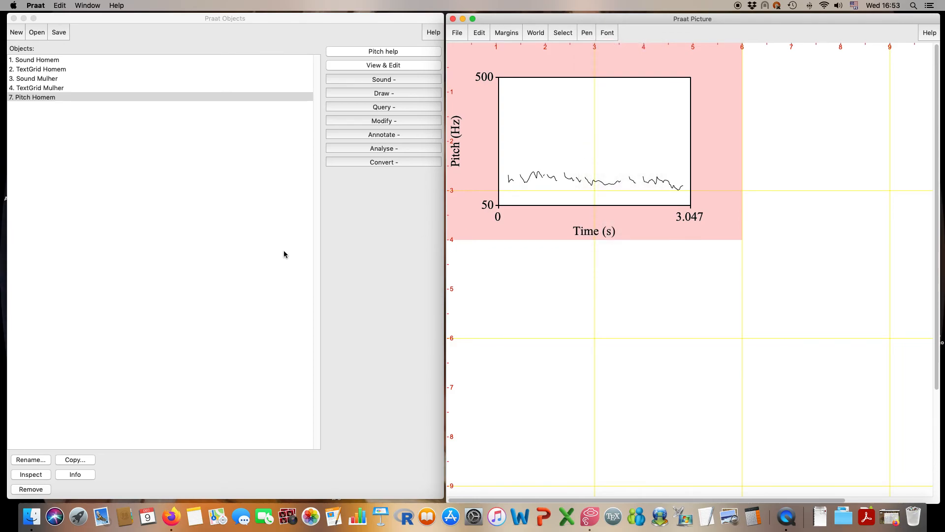
Open Sound Mulher and TextGrid Mulher together in the editor
click(62, 84)
drag(62, 80, 63, 88)
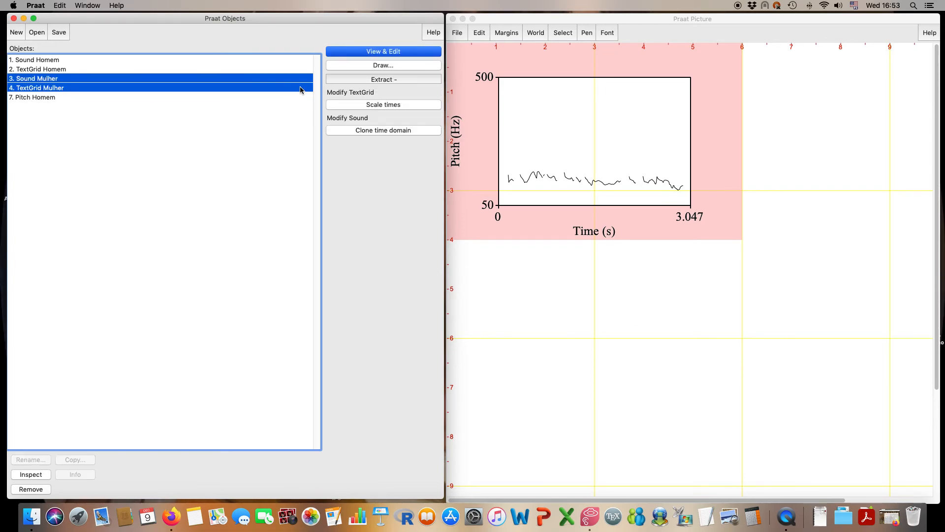
click(370, 53)
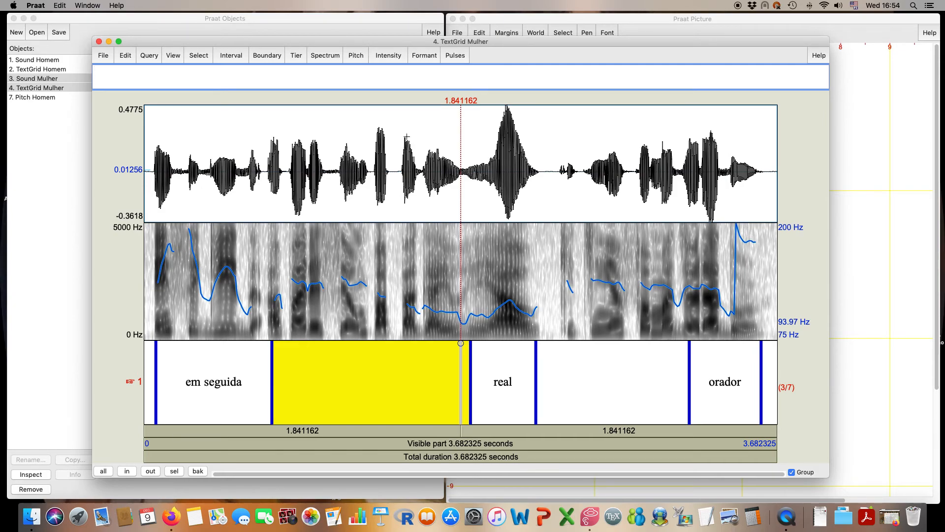
Set the pitch range of the female recording to 100 to 500 Hz
click(355, 55)
click(400, 257)
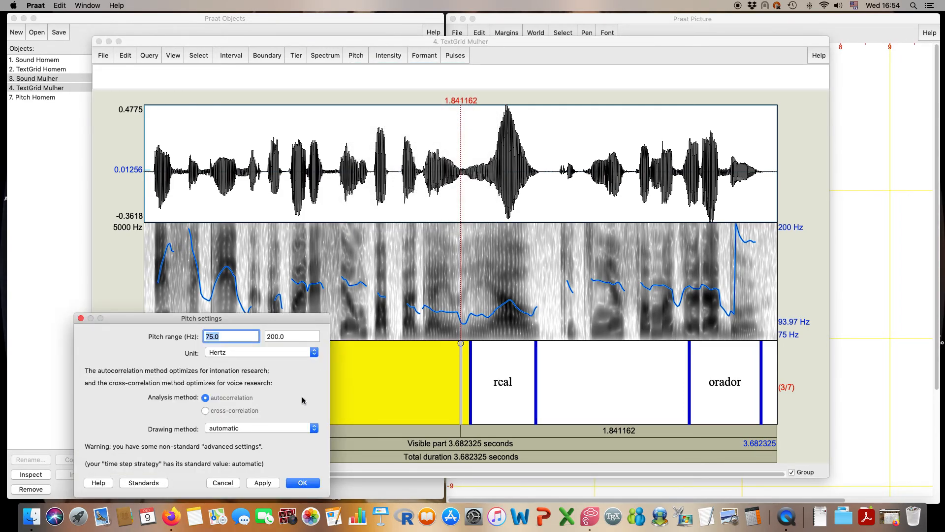
text(000)
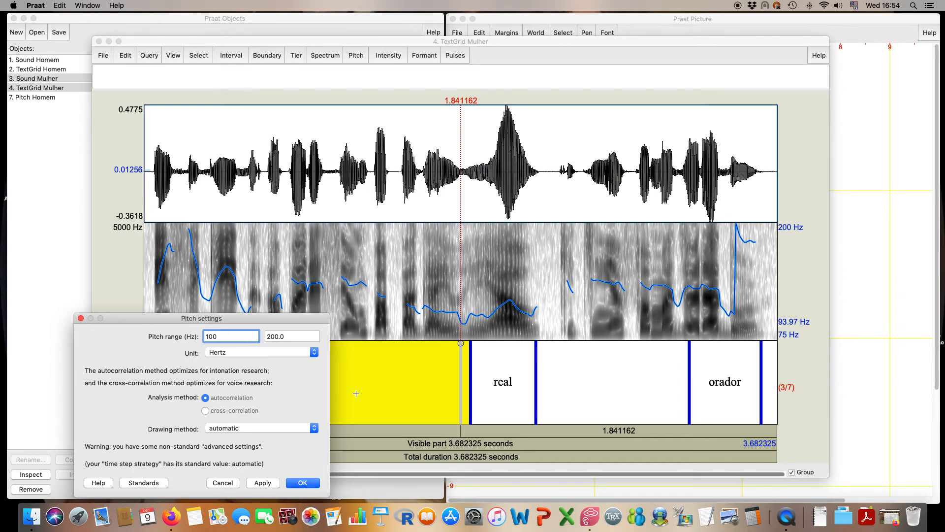
drag(274, 335, 264, 337)
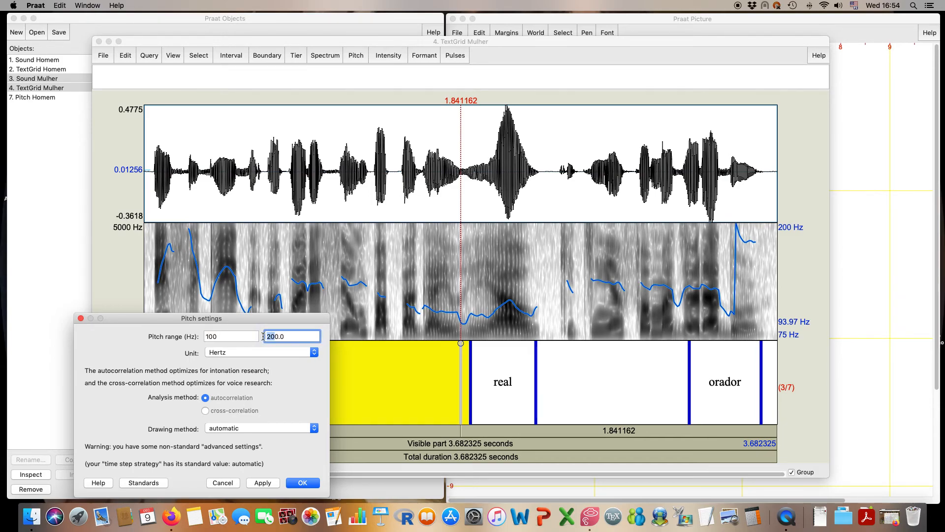
text(50)
key(Return)
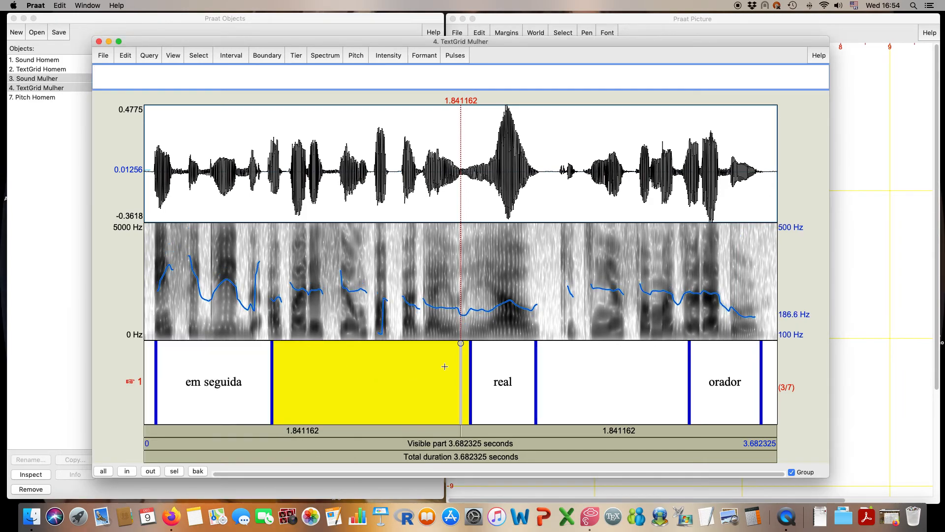
Select the pitch jump from about 1.32 to 1.43 s and apply a pitch floor of 150 Hz to the female recording
drag(371, 336, 391, 336)
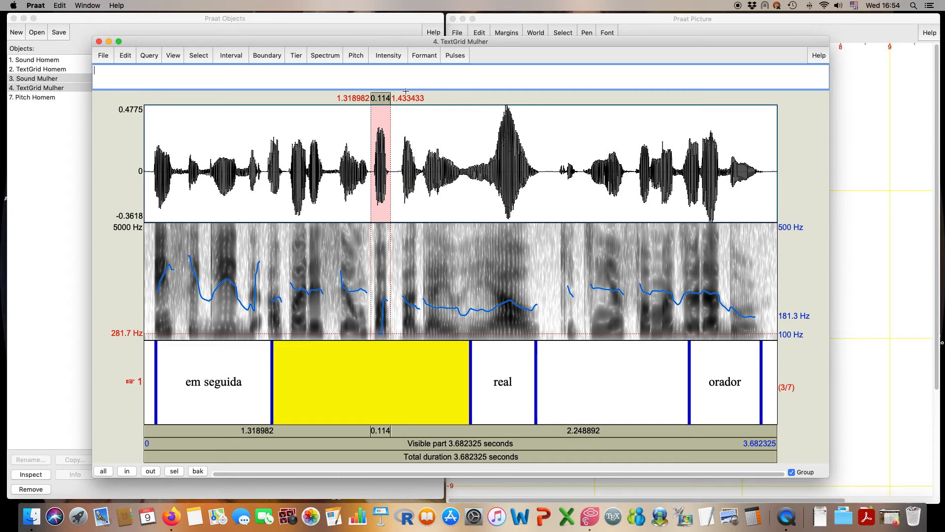
click(356, 55)
click(342, 344)
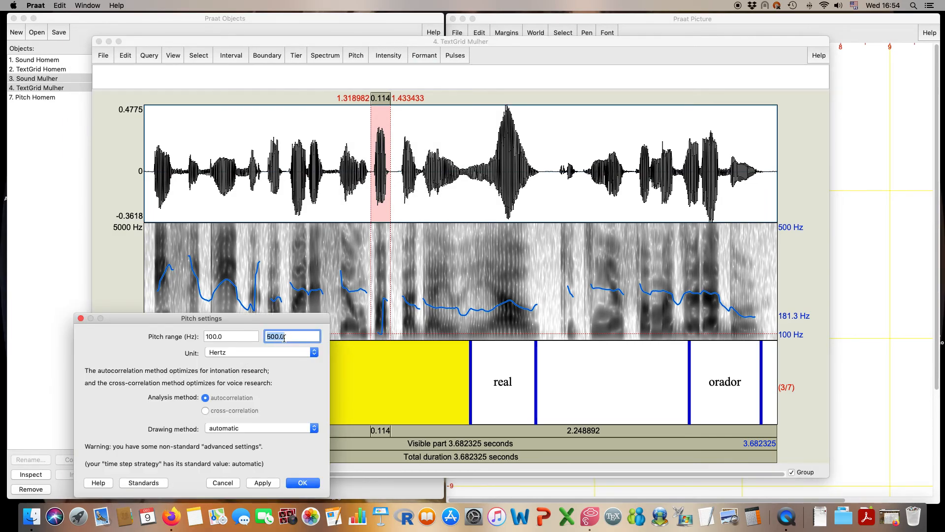
click(214, 337)
key(BackSpace)
text(5)
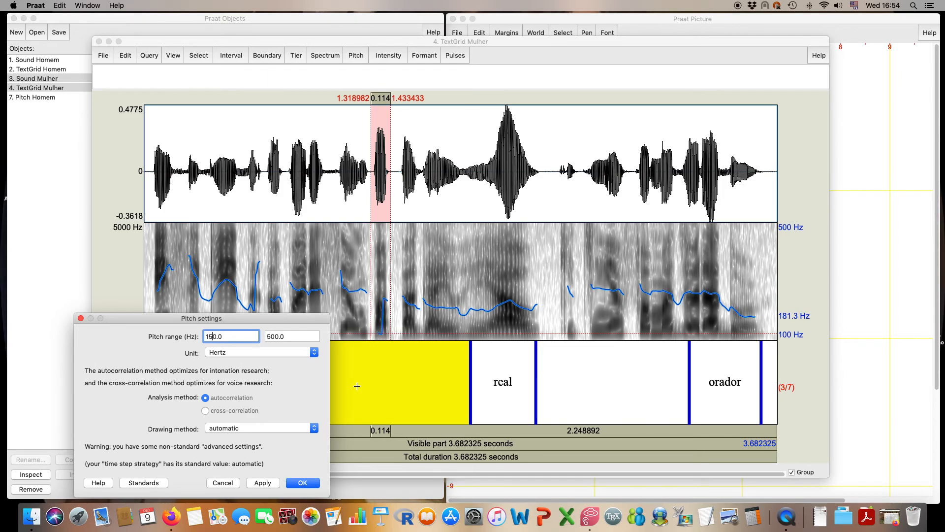
click(264, 484)
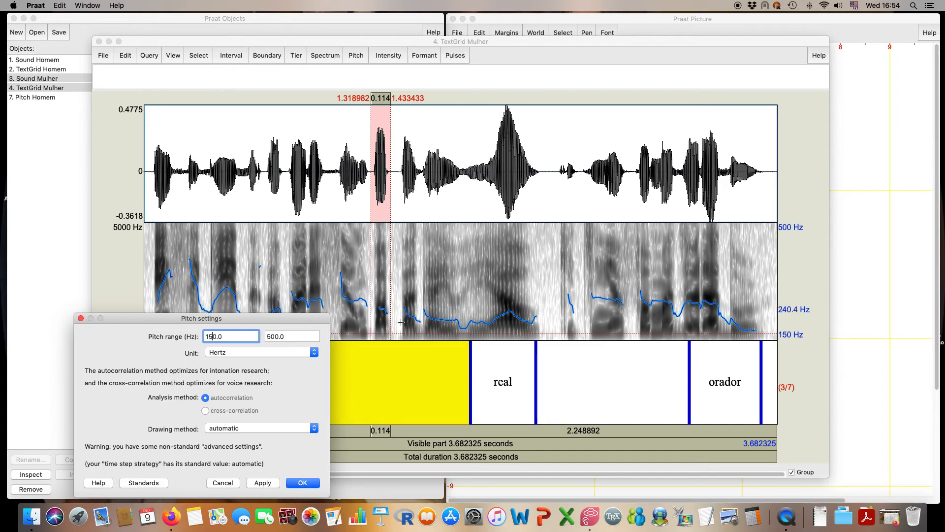
Set the pitch floor of the female recording back to 100 Hz
drag(256, 321, 427, 309)
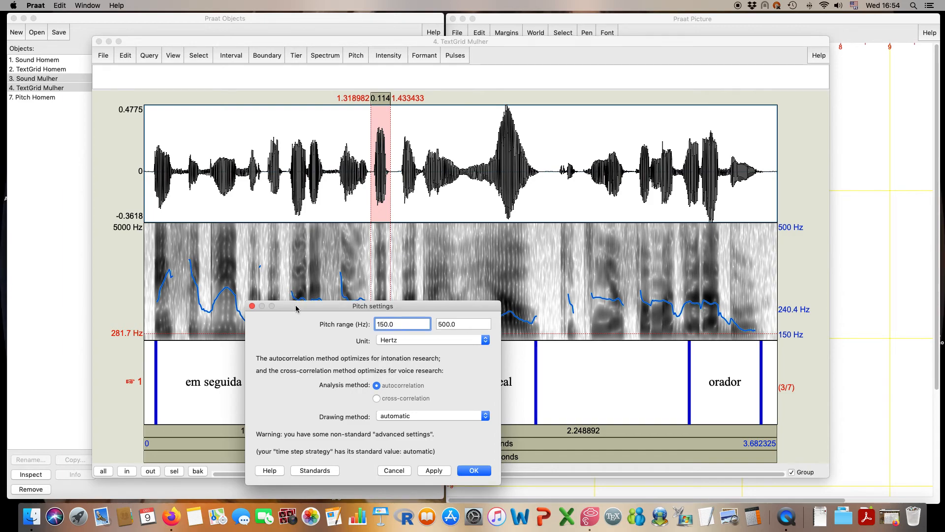
drag(294, 306, 443, 184)
key(Return)
click(222, 431)
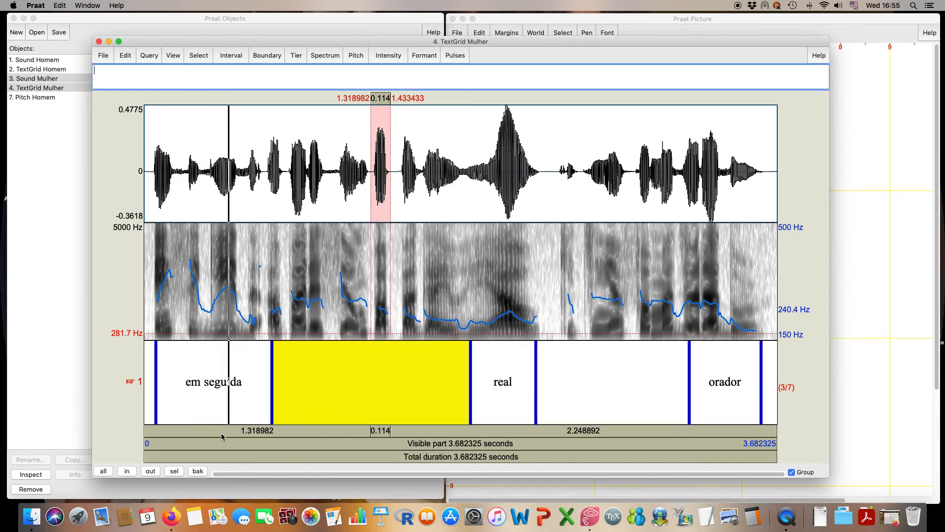
drag(385, 46, 419, 227)
click(454, 199)
drag(452, 185, 724, 83)
drag(539, 228, 455, 123)
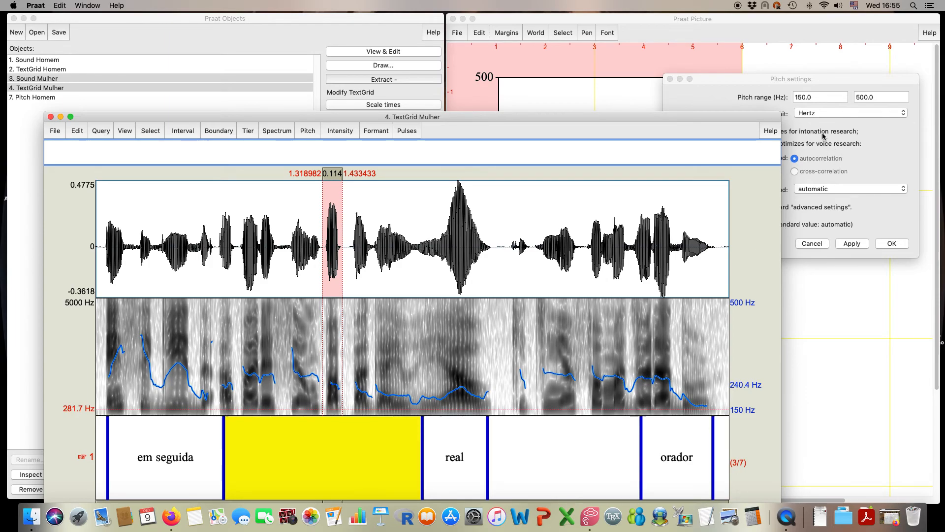
click(800, 96)
click(803, 97)
key(BackSpace)
text(0)
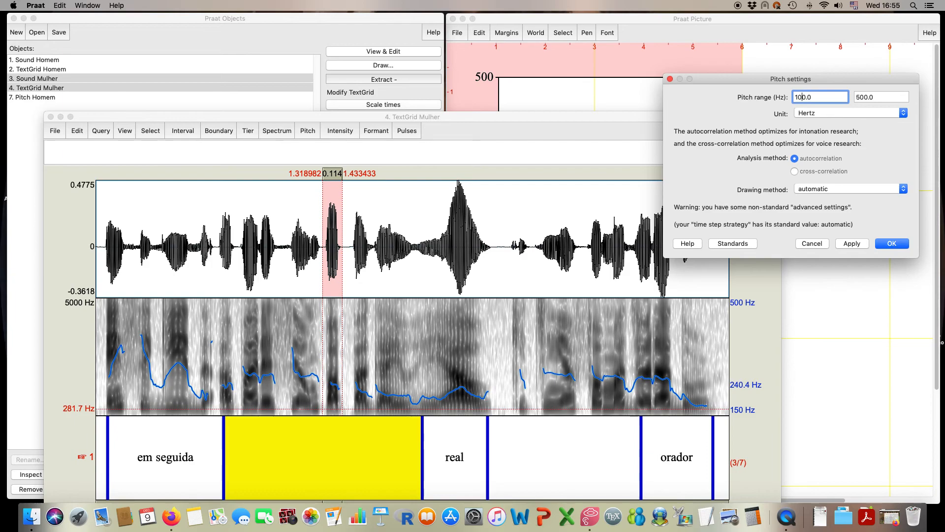
click(884, 247)
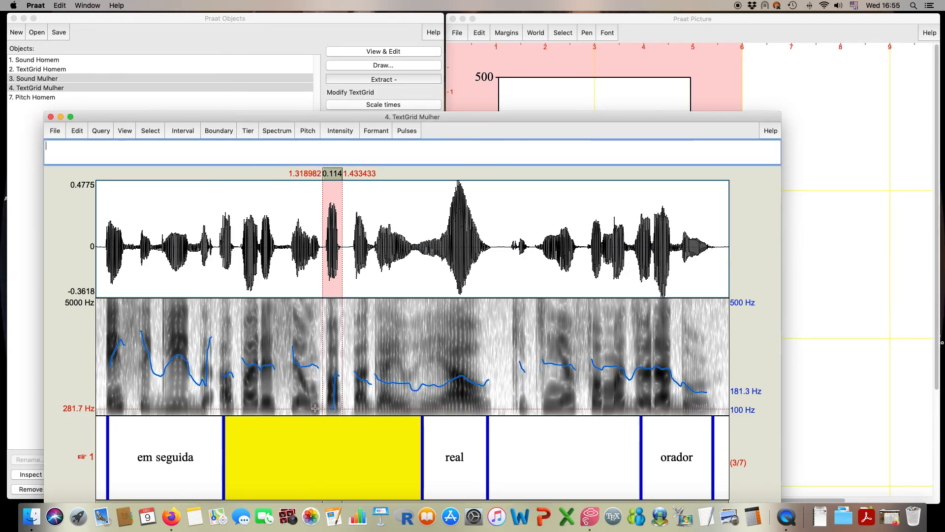
Zoom to the stretch from about 1.27 to 1.52 s and query the pitch just before and after the jump
drag(315, 409, 357, 411)
drag(324, 119, 385, 19)
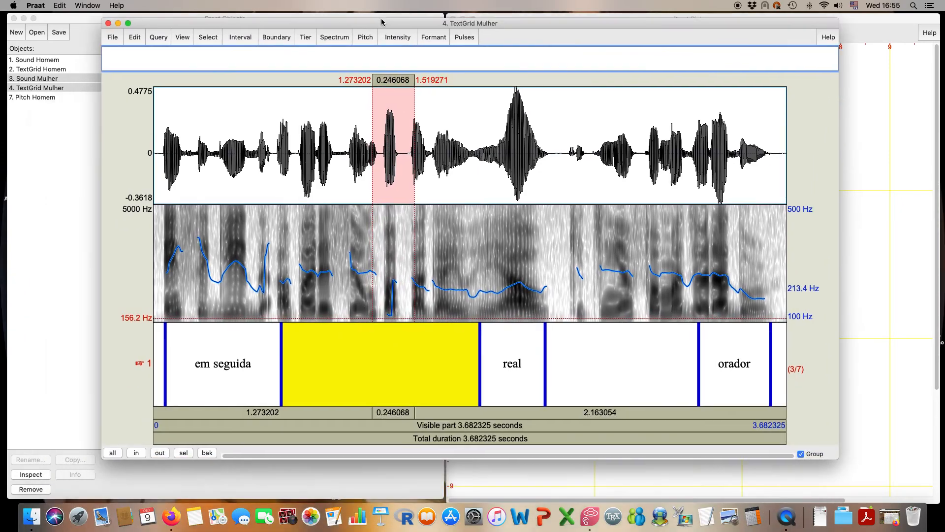
click(188, 446)
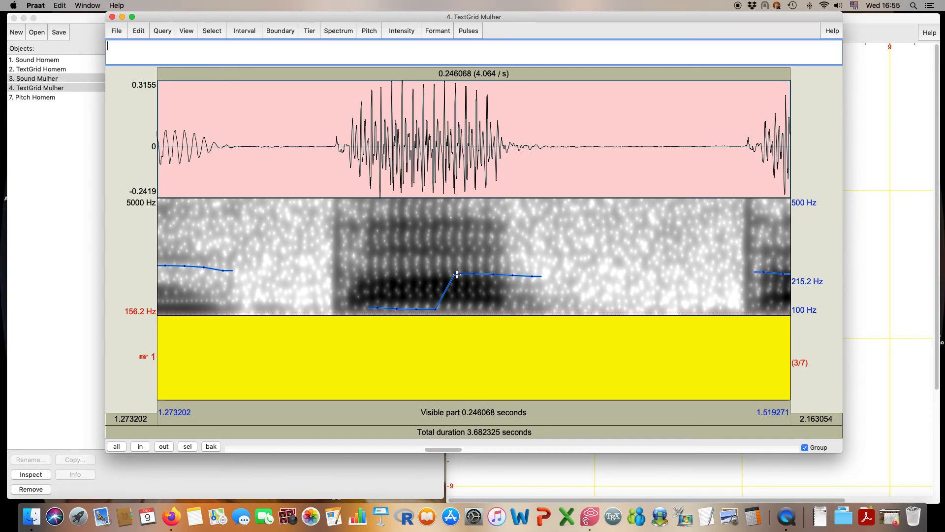
click(435, 309)
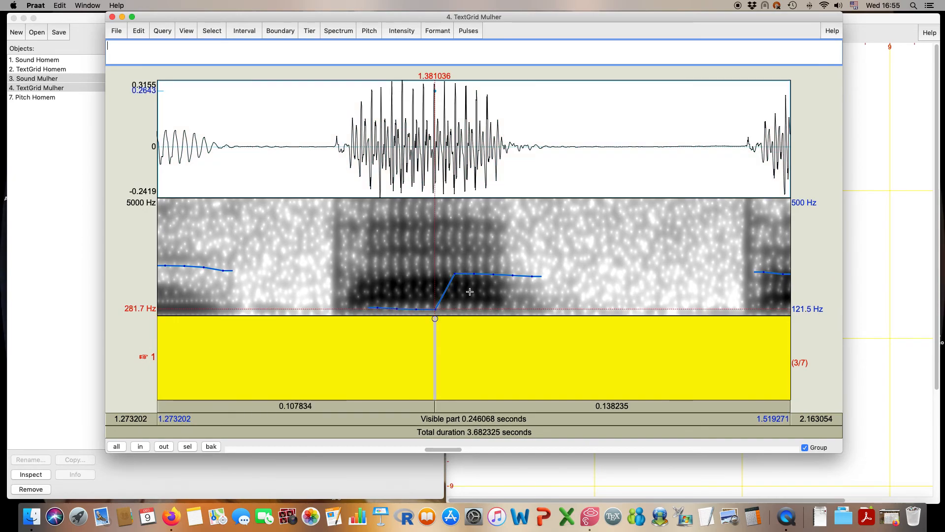
click(477, 275)
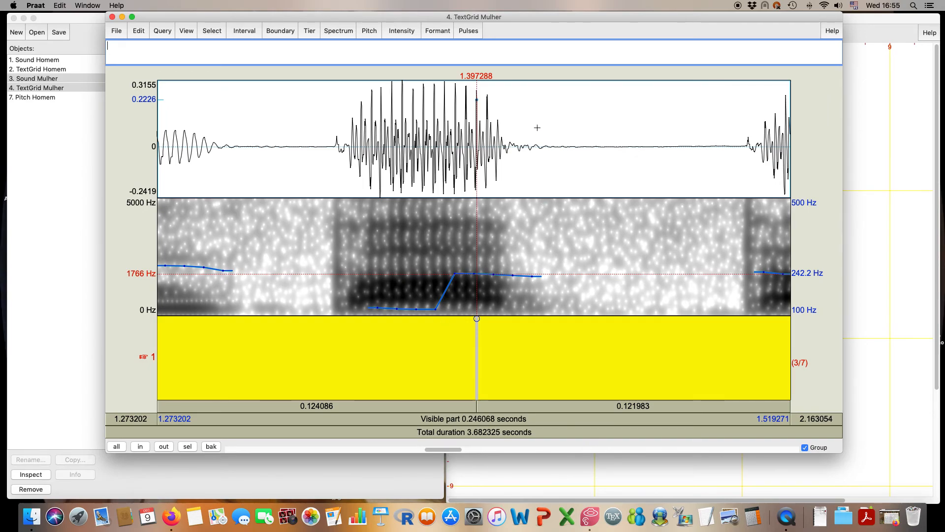
Show the glottal pulses and zoom to about 1.392 to 1.413 s, in the higher-pitched part of the vowel
click(468, 31)
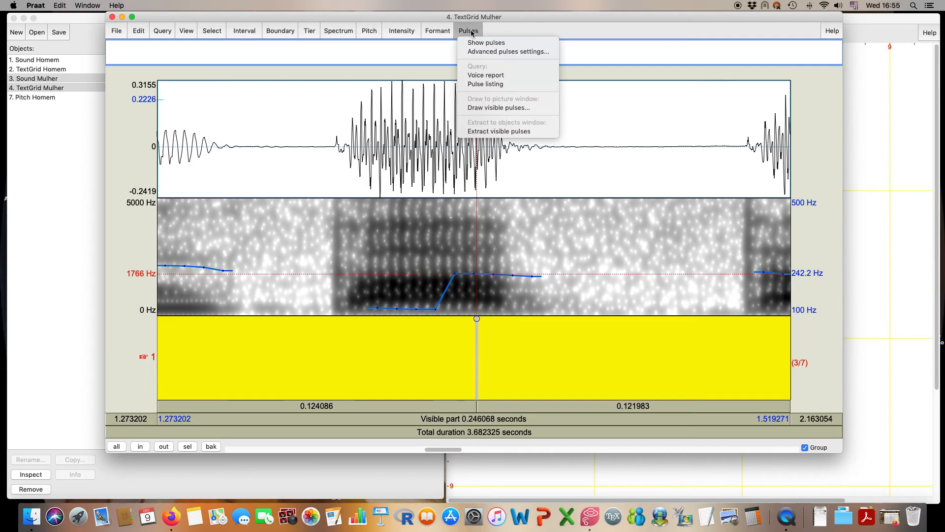
key(Return)
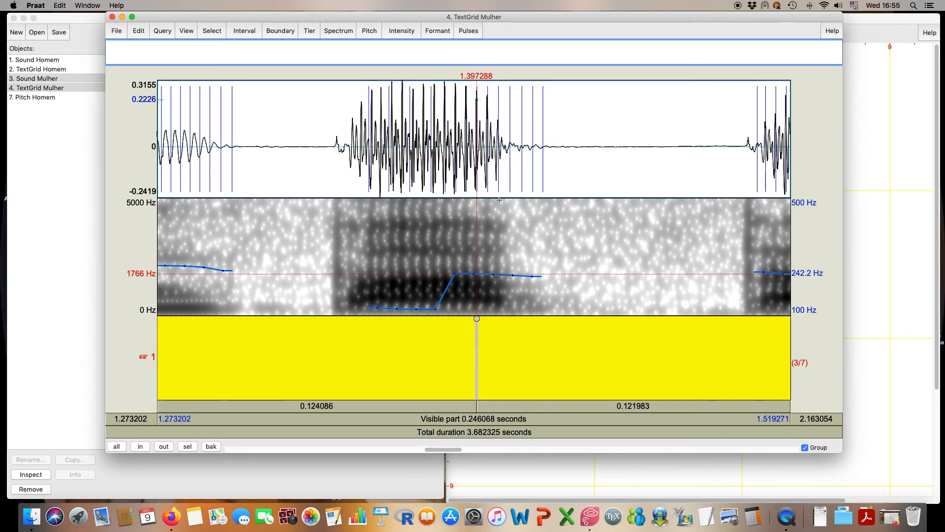
drag(464, 266, 506, 266)
shift+click(518, 267)
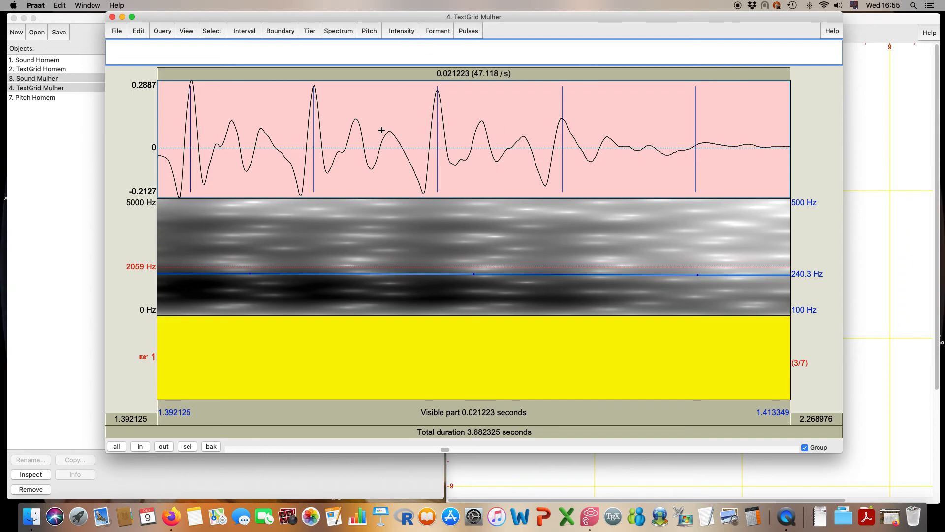
Zoom to the low-pitched part of the same vowel, from about 1.34 to 1.40 s, to inspect its pulses
drag(444, 449, 436, 452)
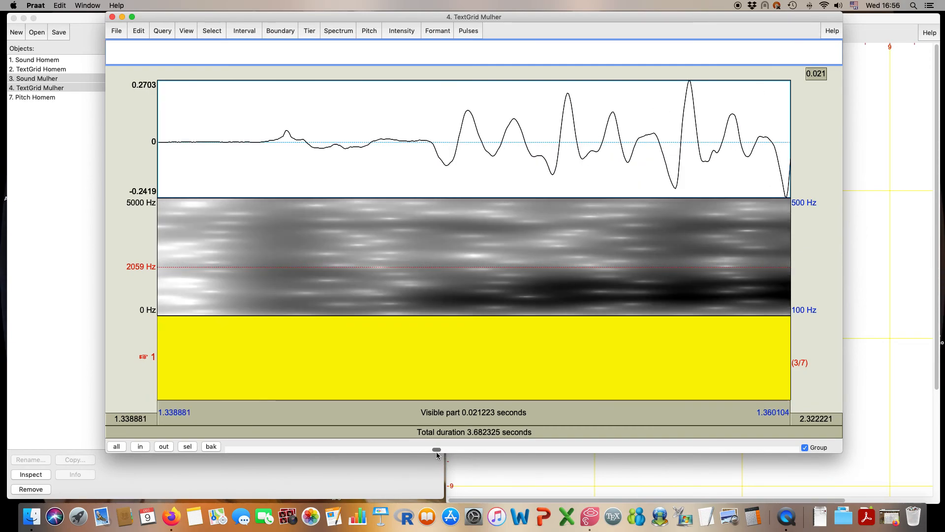
click(164, 446)
click(163, 448)
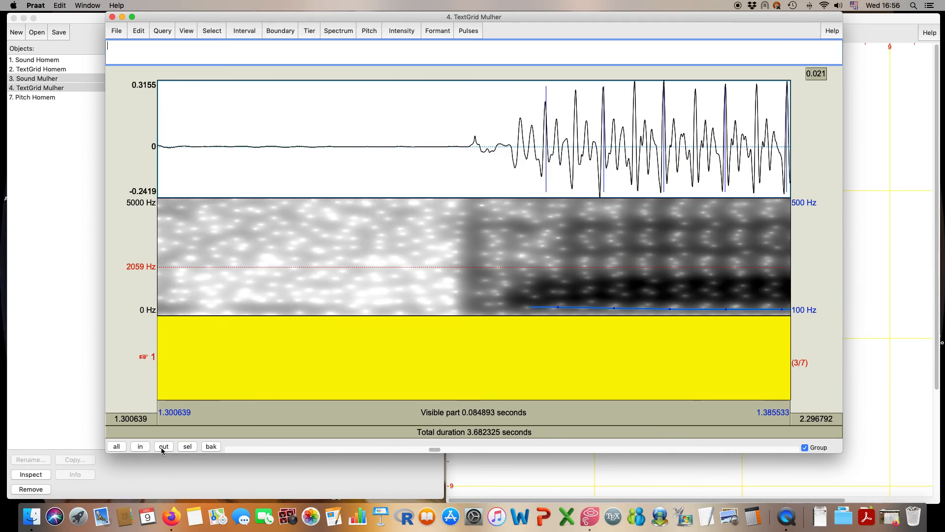
click(163, 448)
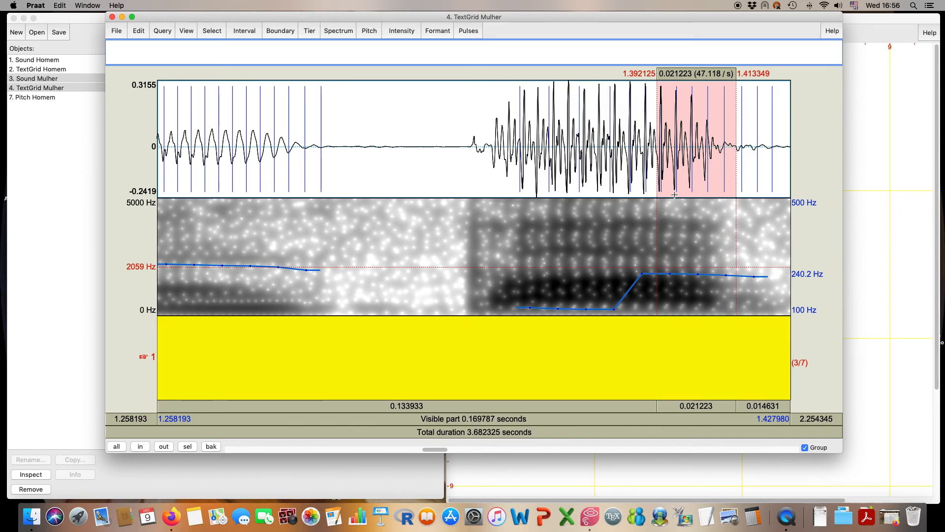
drag(688, 177, 463, 178)
click(190, 446)
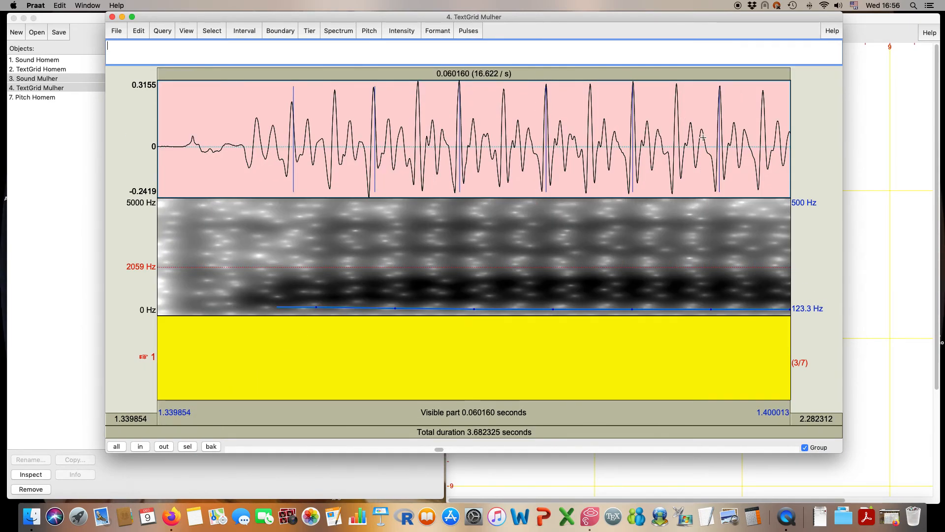
Examine the waveform peaks without pulse marks at about 1.389 s and in the preceding cycles back to 1.373 s
click(677, 107)
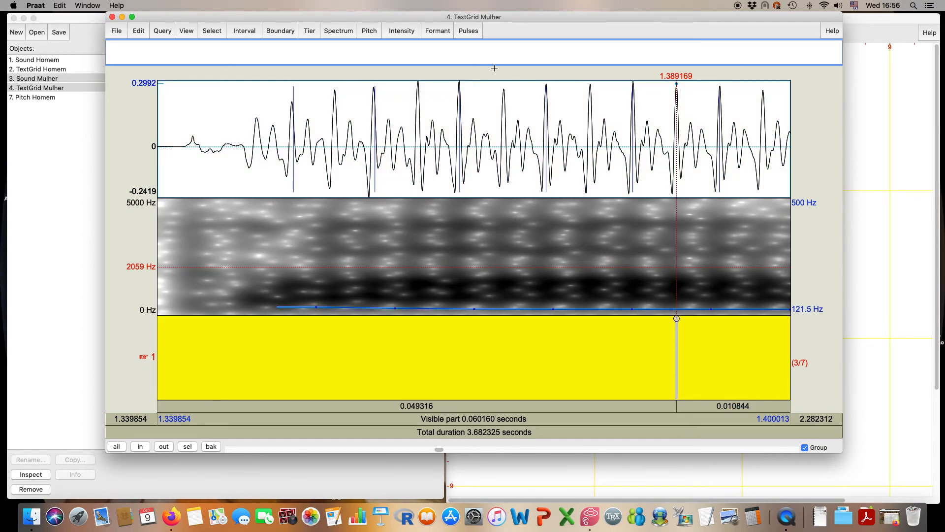
click(474, 31)
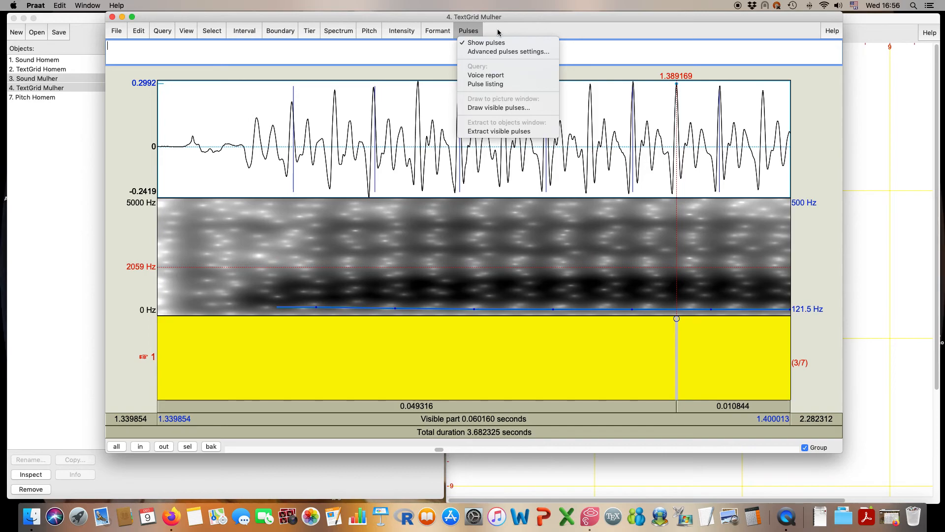
click(498, 32)
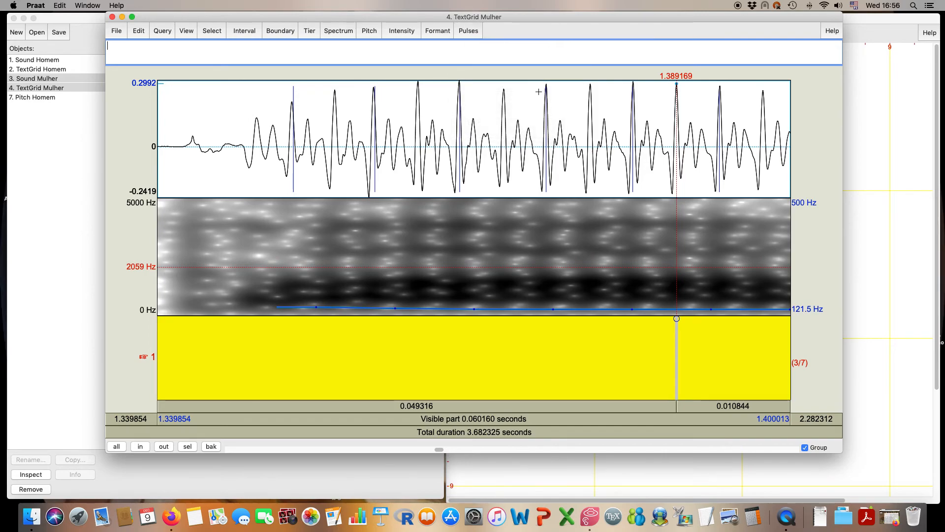
drag(676, 187, 654, 187)
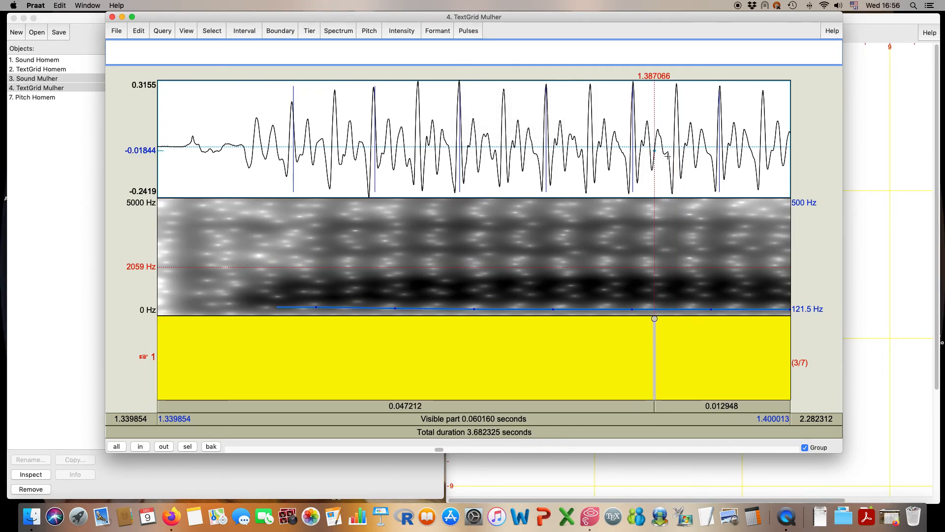
click(675, 113)
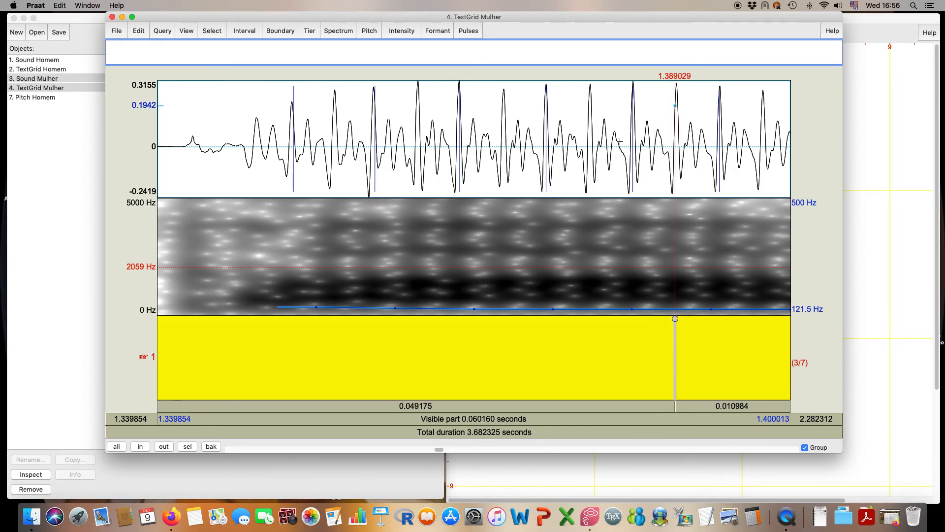
click(591, 122)
click(503, 130)
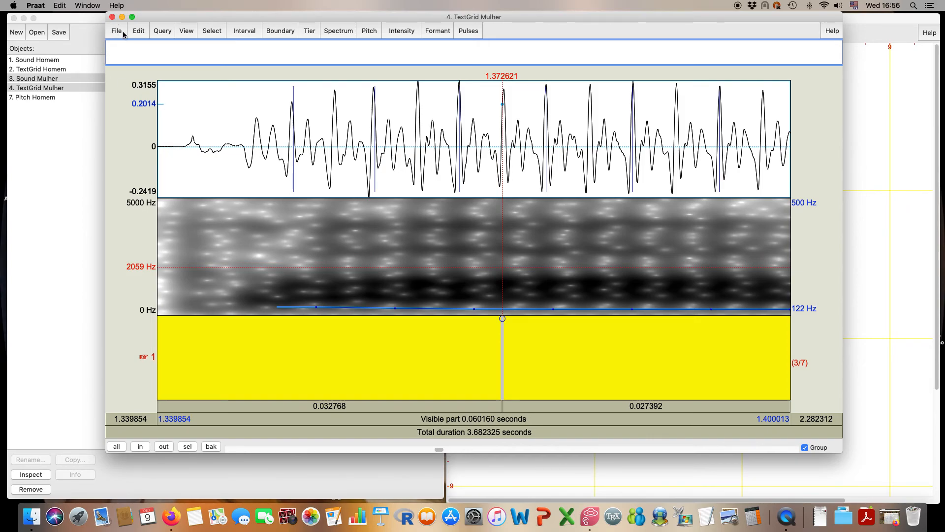
Select the whole vowel from about 1.342 to 1.414 s in a wider view, and close the editor
click(164, 446)
click(164, 446)
drag(481, 166, 588, 160)
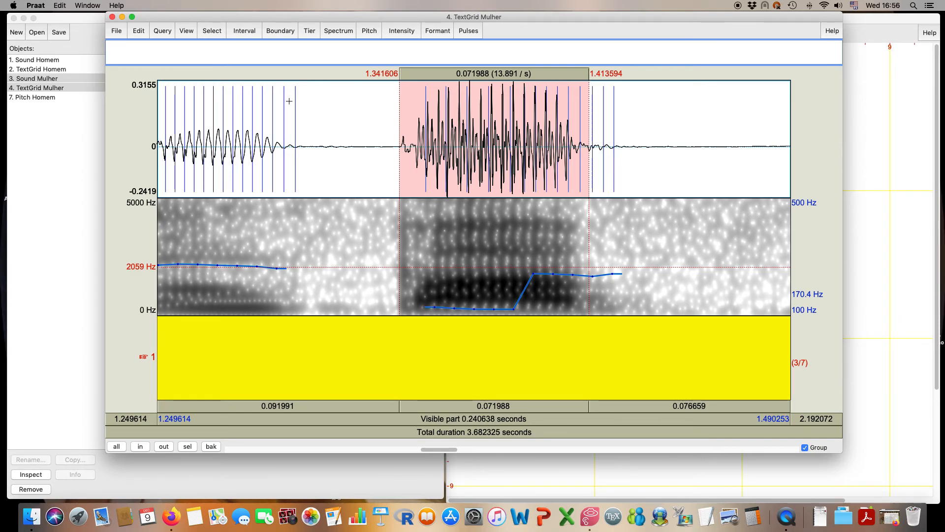
click(112, 18)
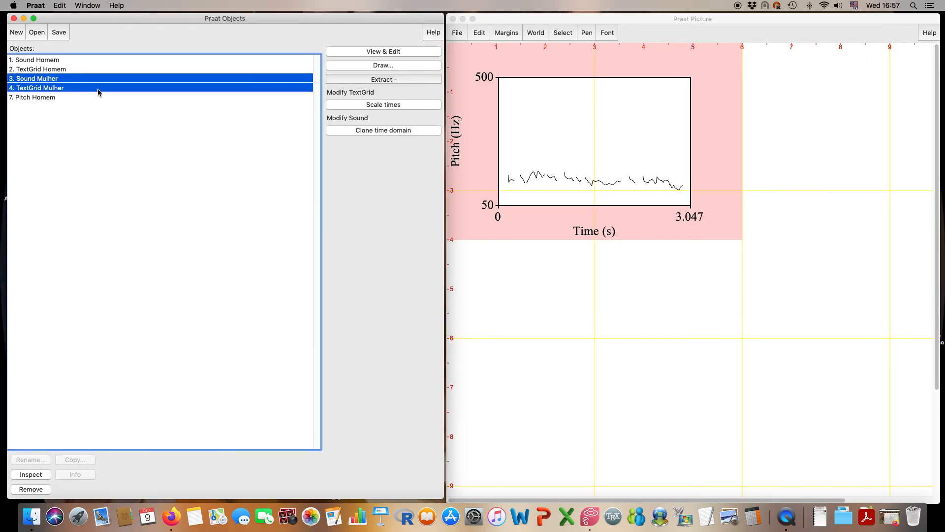
Reopen Sound Mulher and TextGrid Mulher together in the editor and check the pitch settings
click(57, 80)
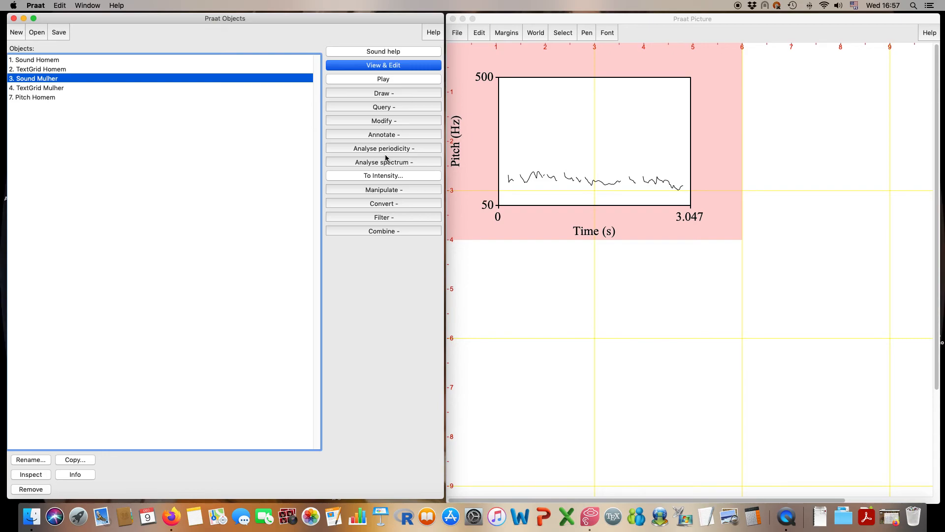
shift+click(85, 88)
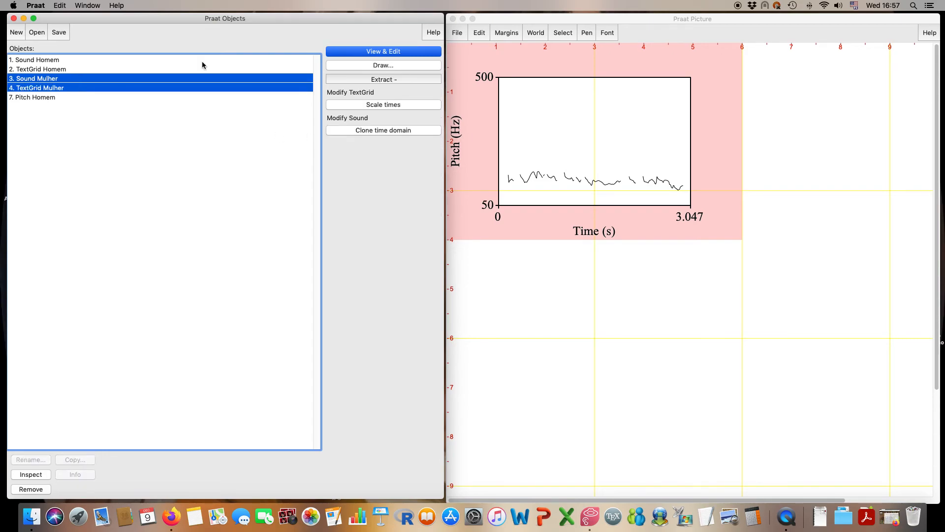
click(347, 51)
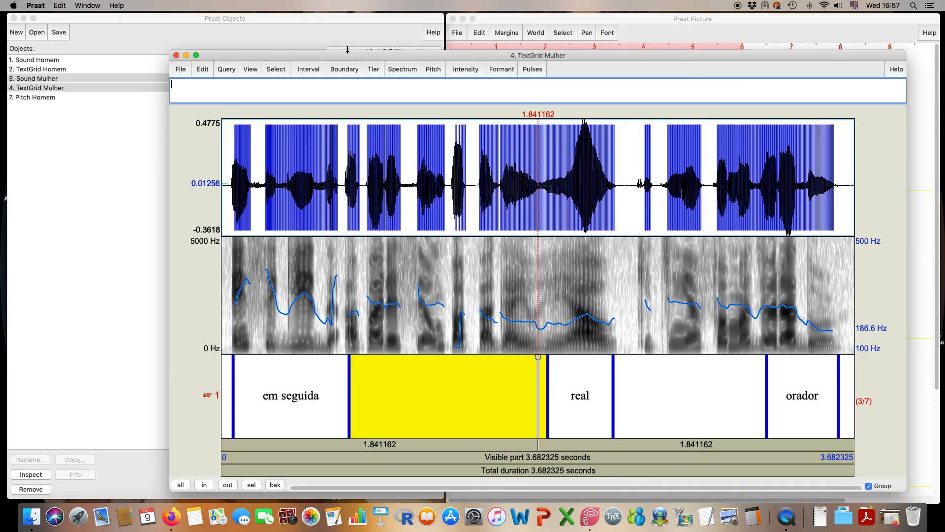
click(434, 69)
click(441, 90)
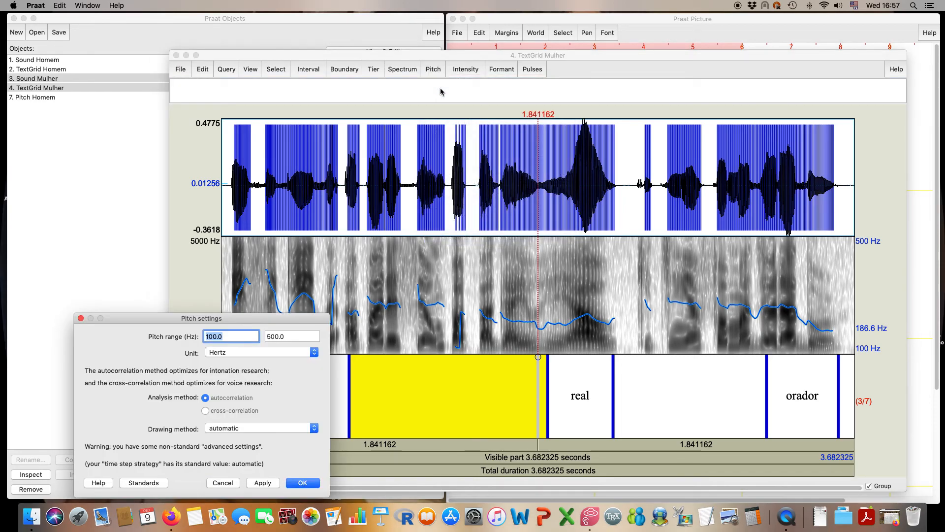
click(81, 318)
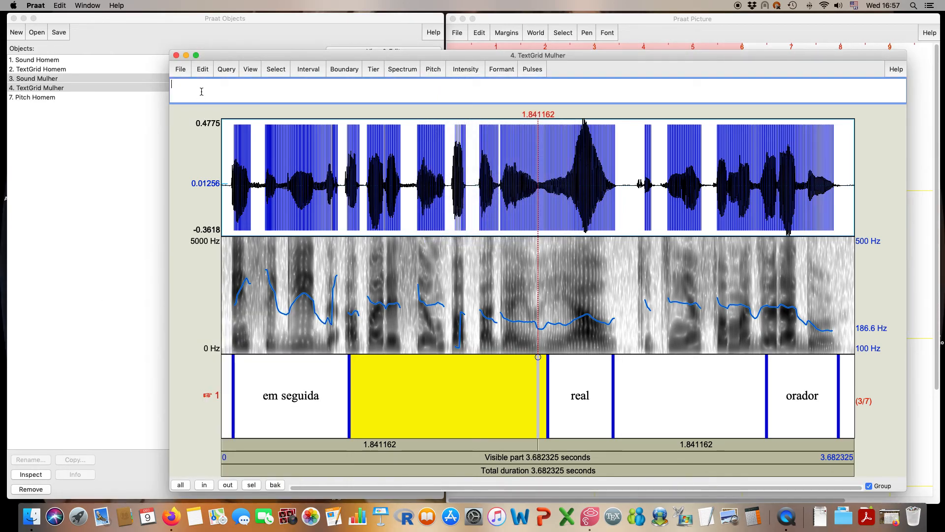
Hide the glottal pulses in the female recording's editor and close it
click(531, 70)
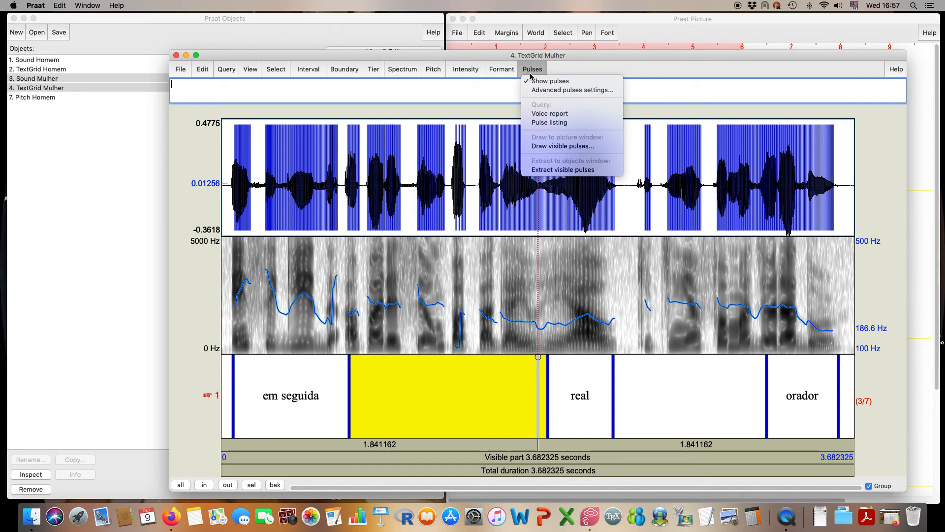
click(541, 81)
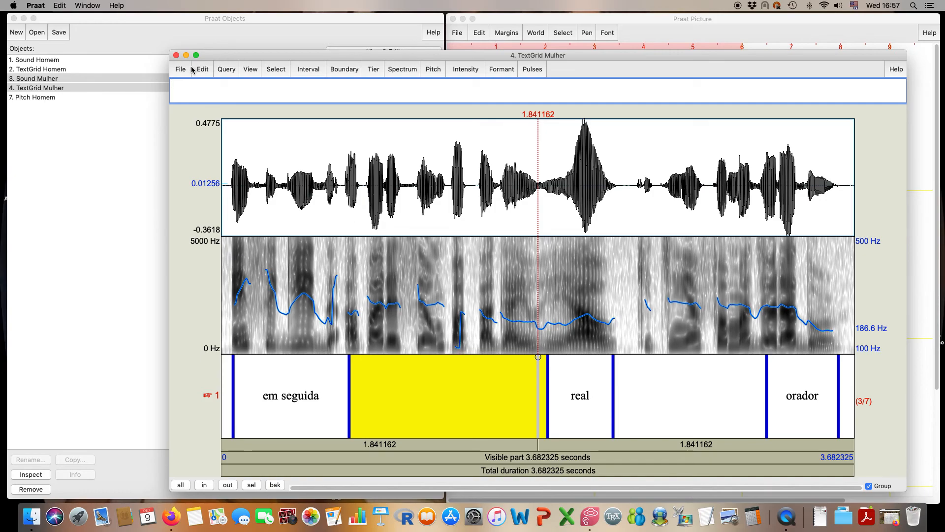
click(177, 55)
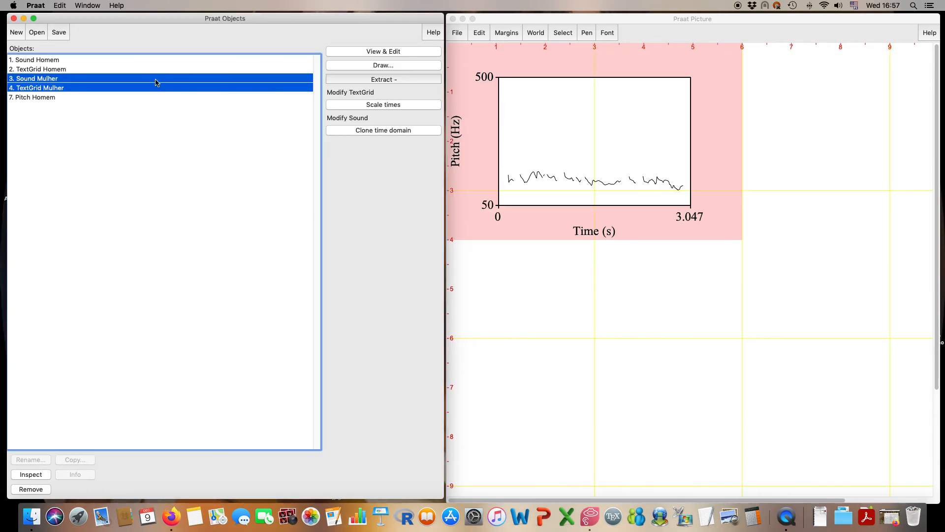
Create a Pitch object from Sound Mulher with a pitch floor of 100 Hz and a ceiling of 500 Hz
click(105, 79)
click(374, 148)
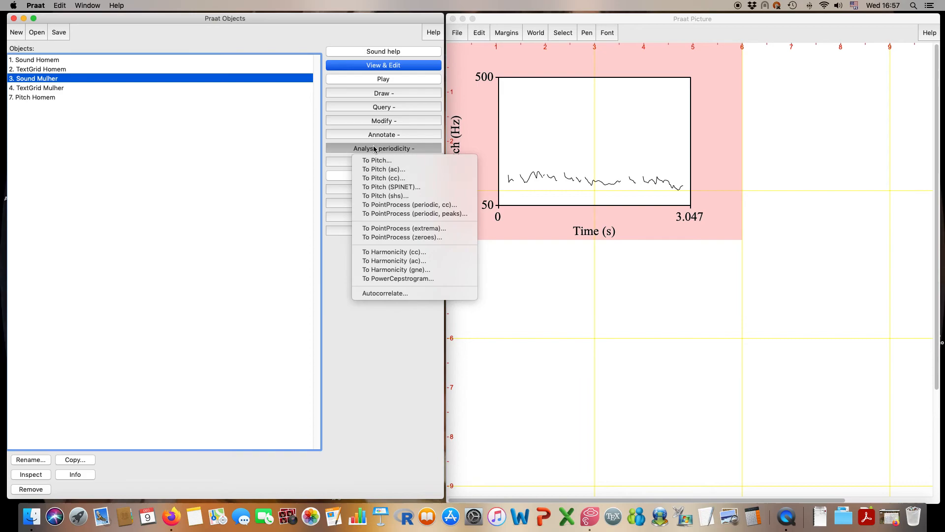
click(377, 160)
click(244, 444)
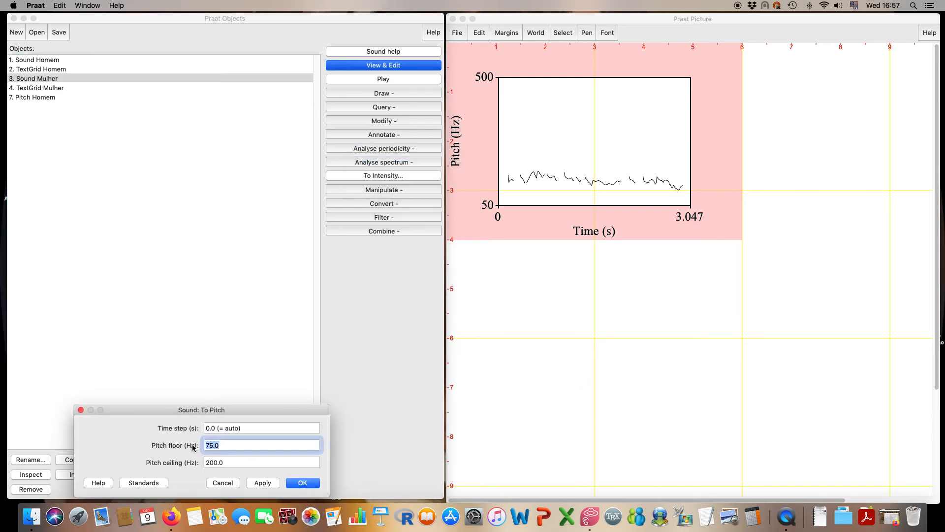
text(100)
click(231, 463)
text(500)
key(Return)
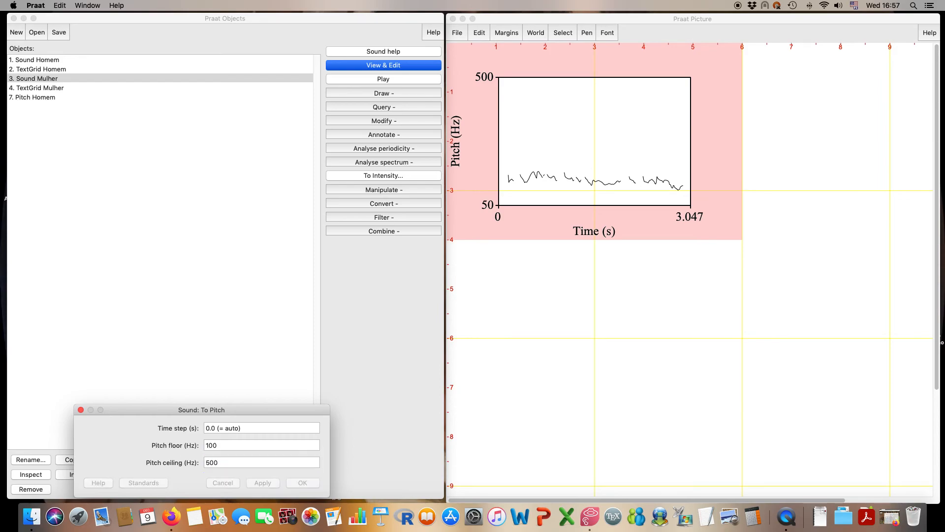
Open Pitch Mulher in its editor, select the stretch around the low pitch candidates from about 1.339 to 1.484 s, and close it
click(385, 66)
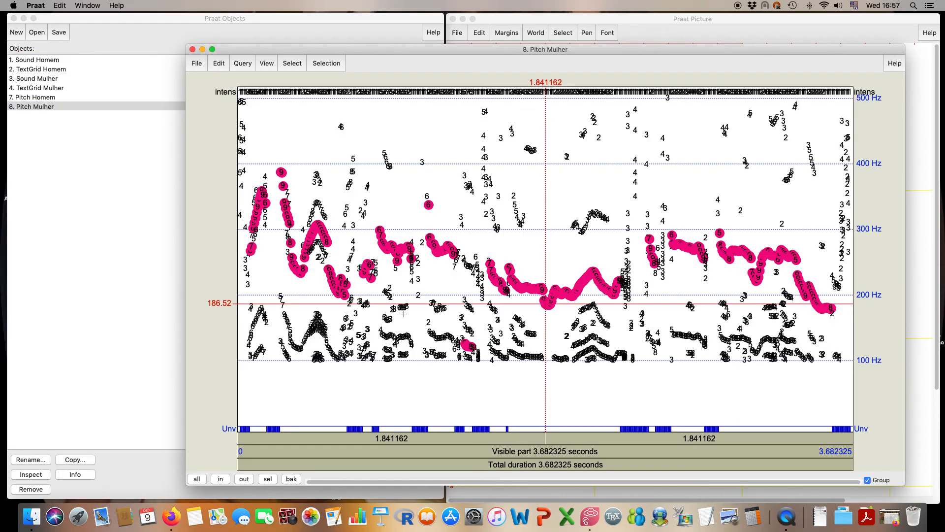
drag(451, 345, 506, 353)
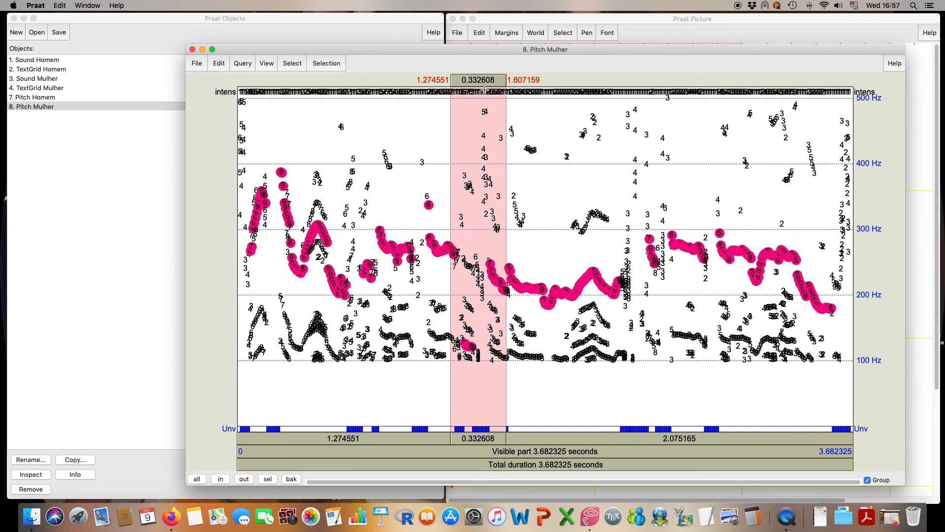
click(457, 316)
drag(461, 319, 507, 331)
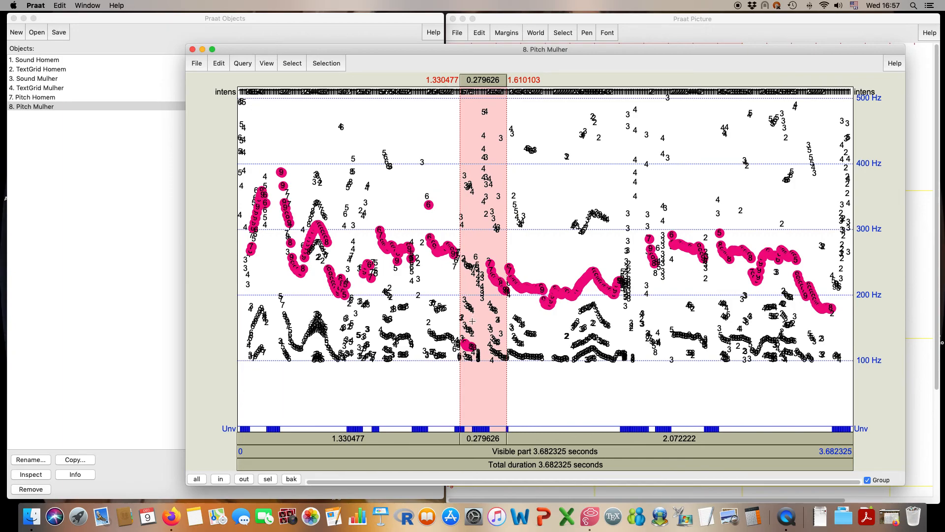
drag(463, 327, 486, 333)
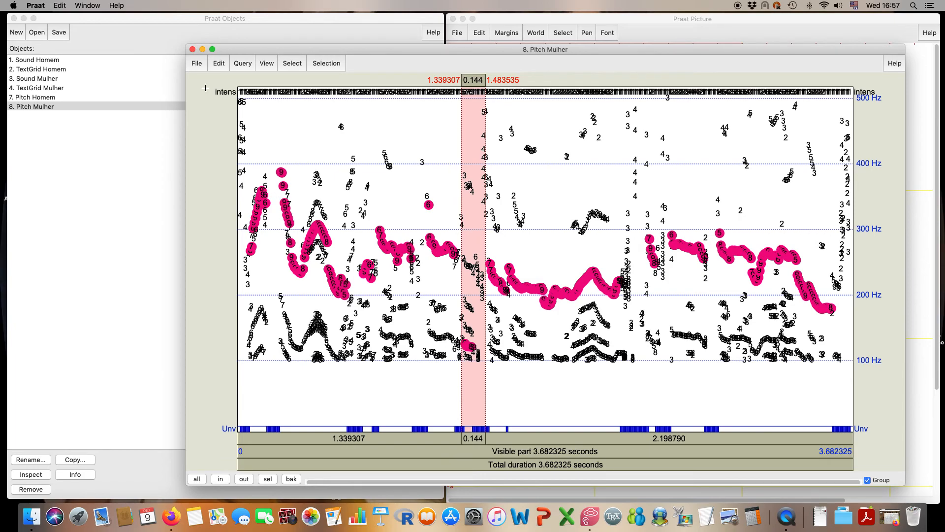
click(192, 49)
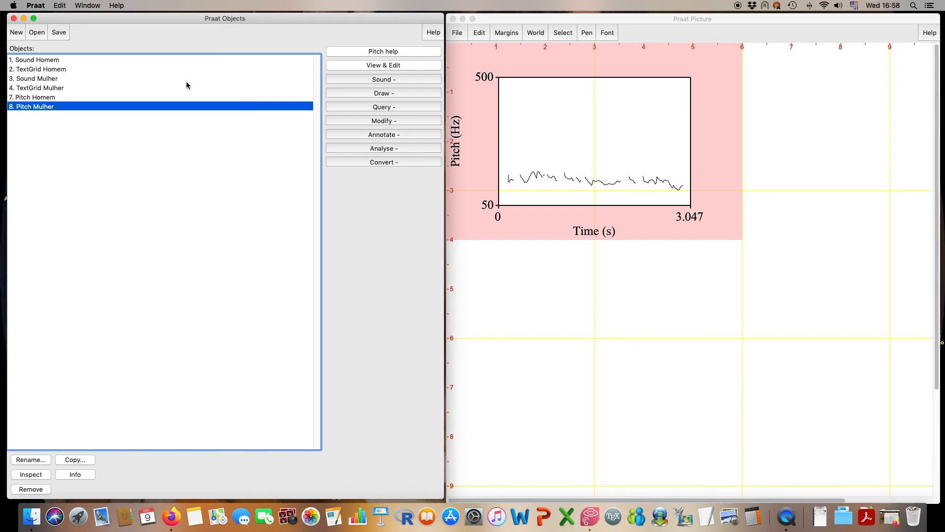
Convert Pitch Mulher to a PointProcess, view the resulting pulses in the editor, and close it
click(370, 150)
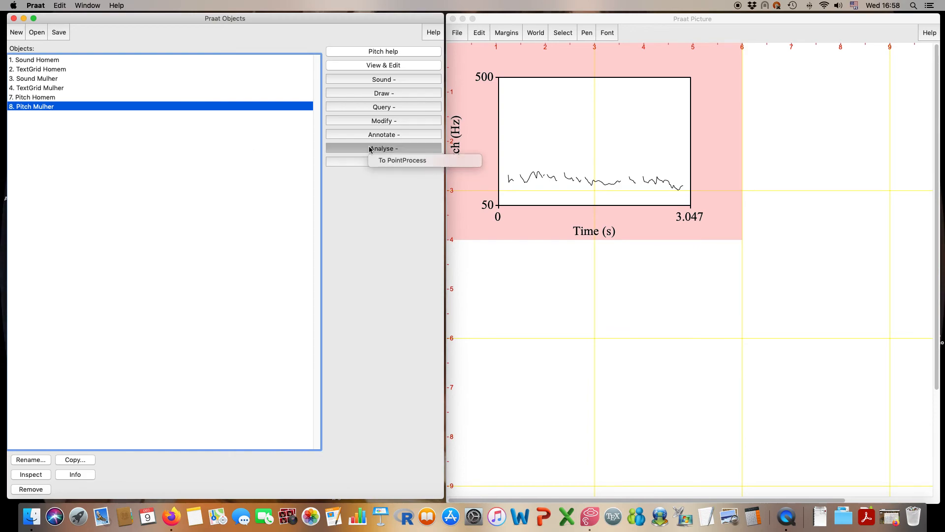
click(391, 160)
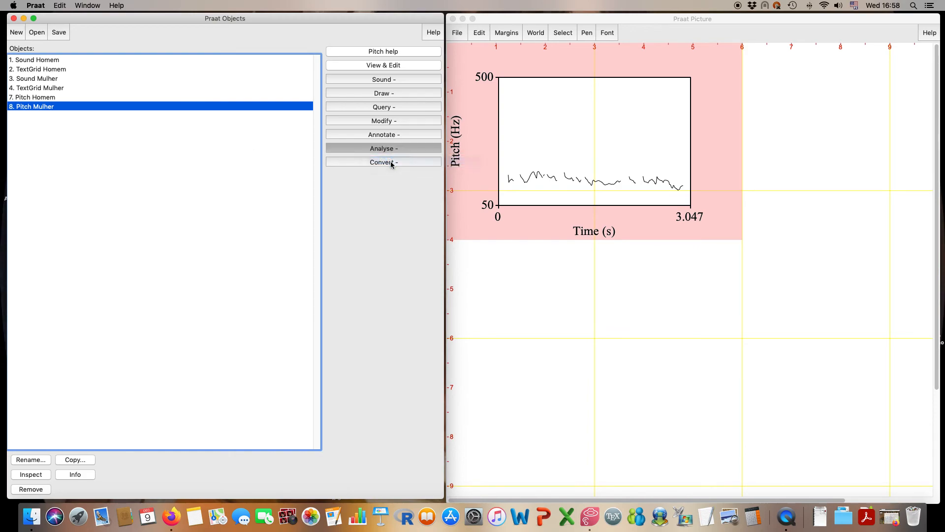
click(367, 65)
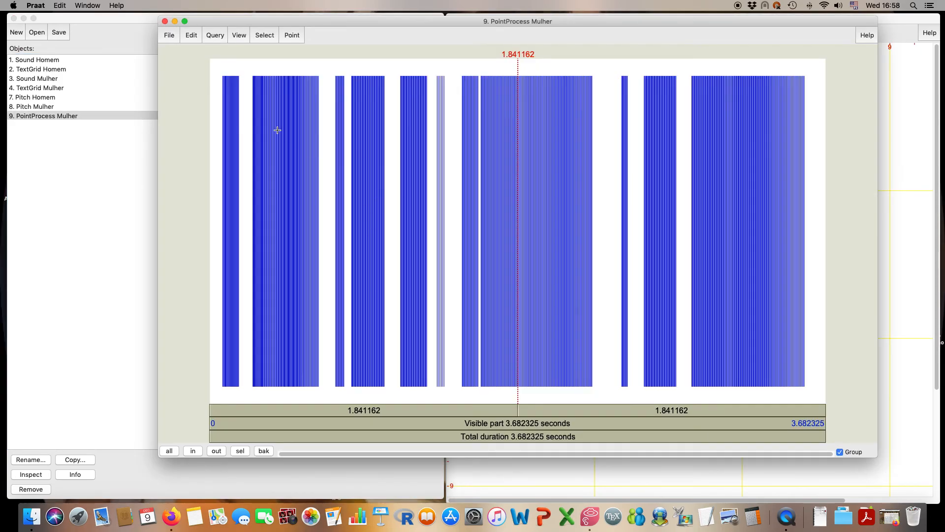
click(166, 22)
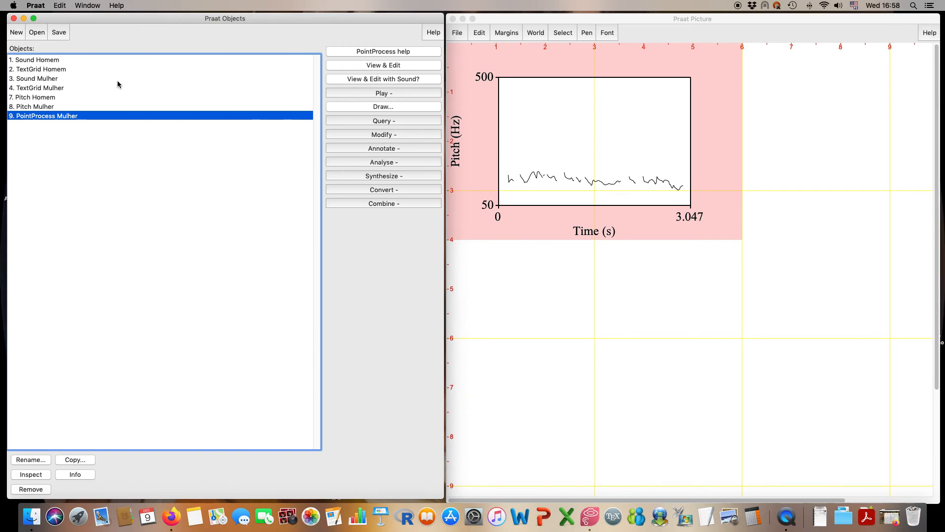
Open PointProcess Mulher together with Sound Mulher and zoom in to the stretch from about 1.313 to 1.457 s
super+click(57, 80)
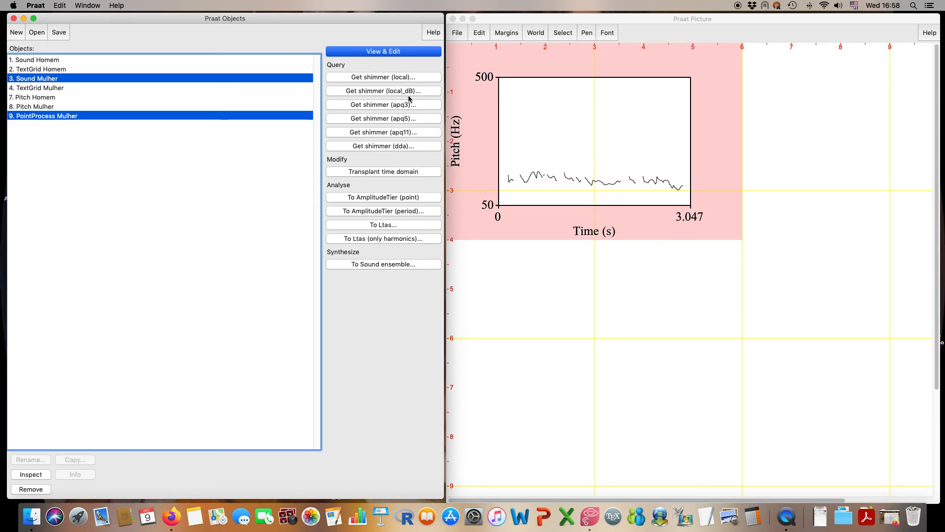
click(392, 51)
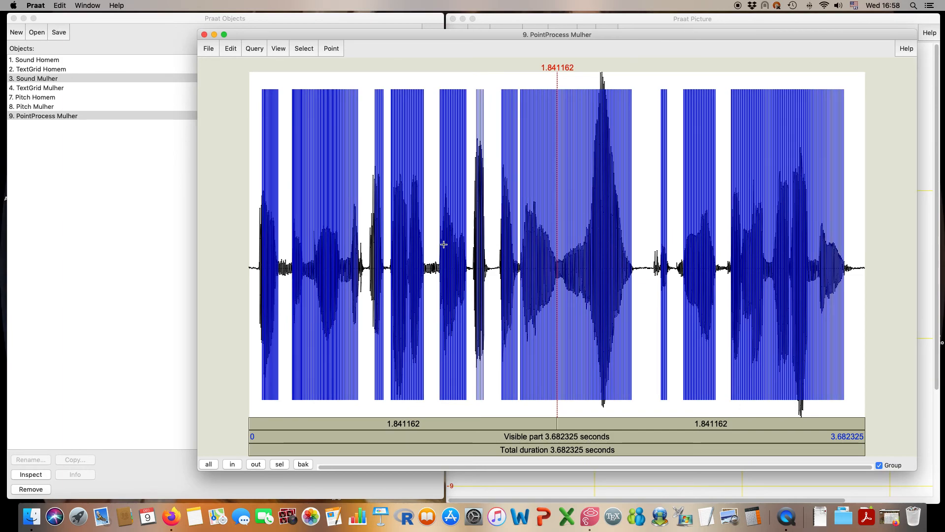
drag(430, 253, 471, 335)
click(470, 278)
drag(469, 275, 493, 266)
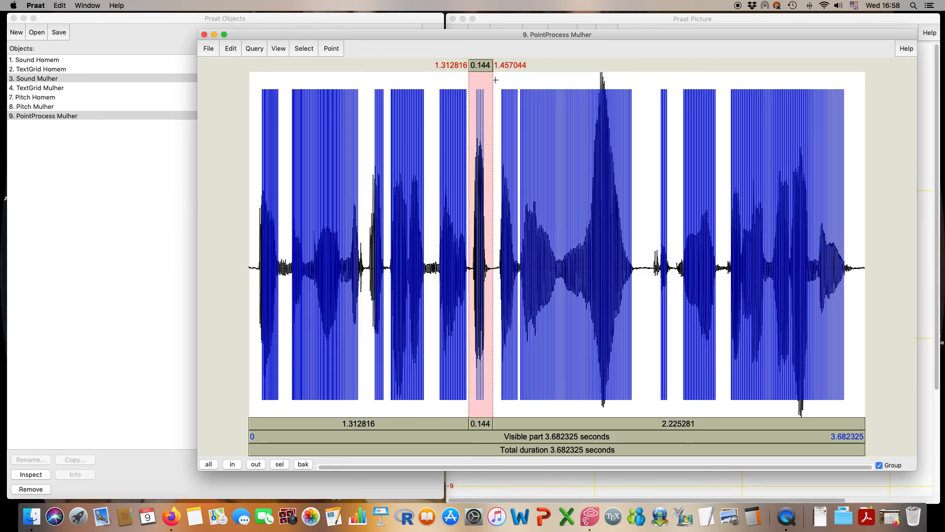
click(284, 464)
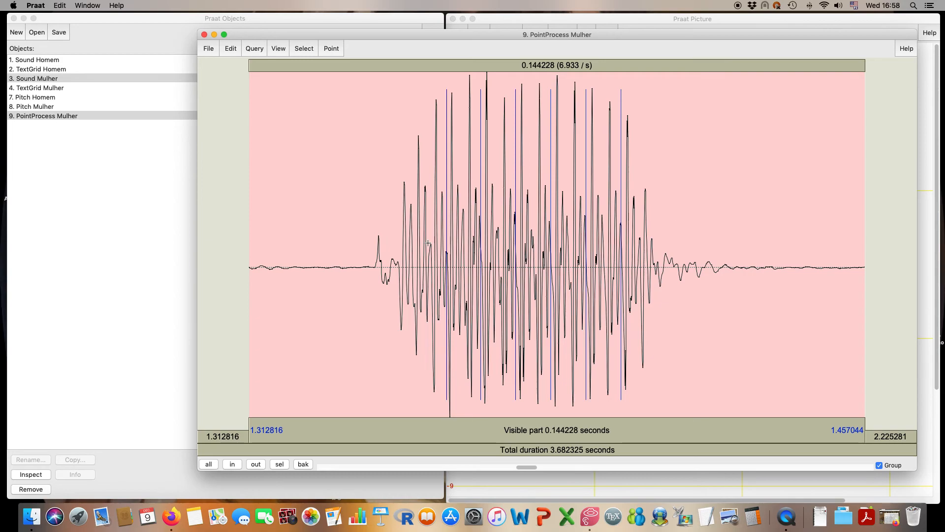
Examine the pulse marks against the waveform periods in close-ups of about 1.374 to 1.413 s and 1.349 to 1.369 s
drag(678, 238, 512, 239)
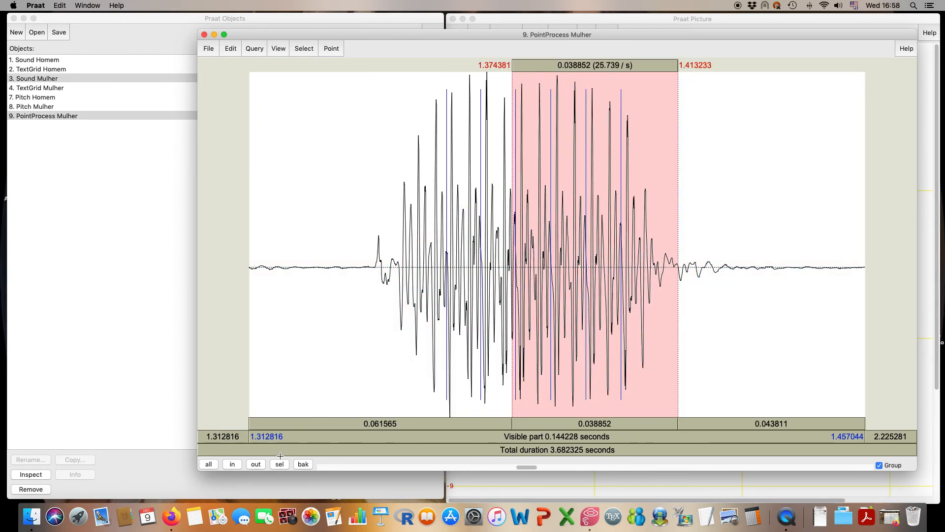
click(280, 464)
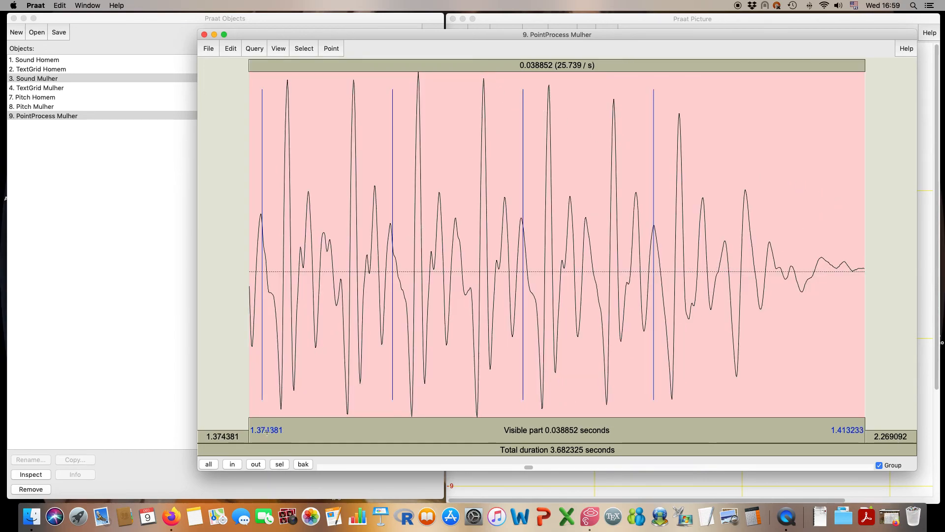
click(261, 463)
click(262, 464)
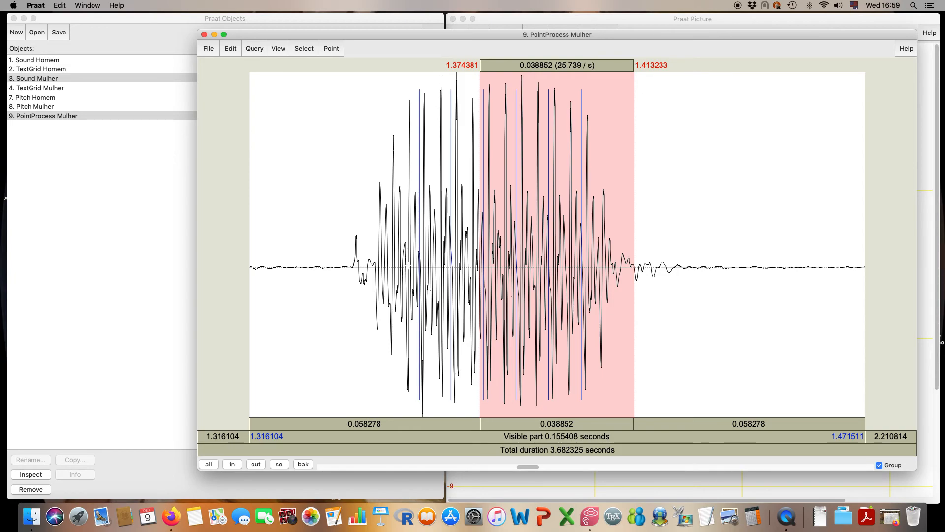
click(379, 256)
drag(378, 256, 457, 266)
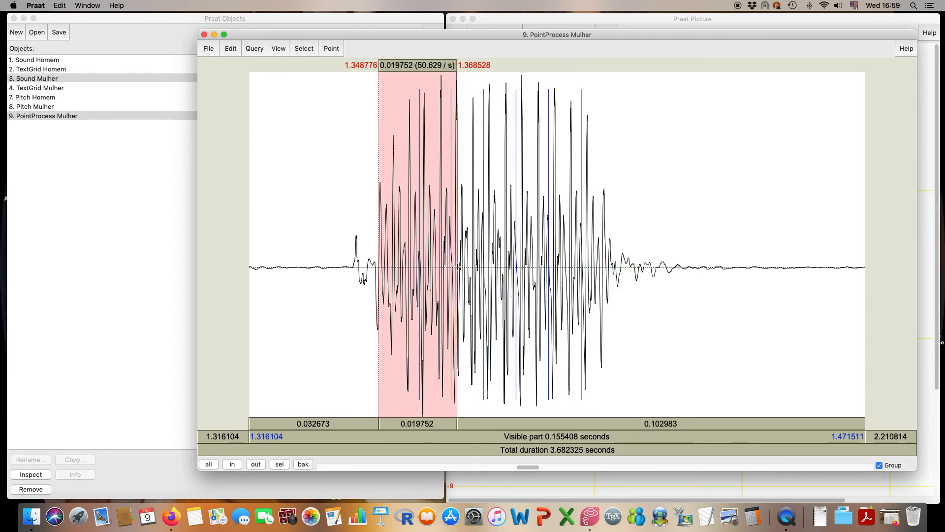
click(279, 464)
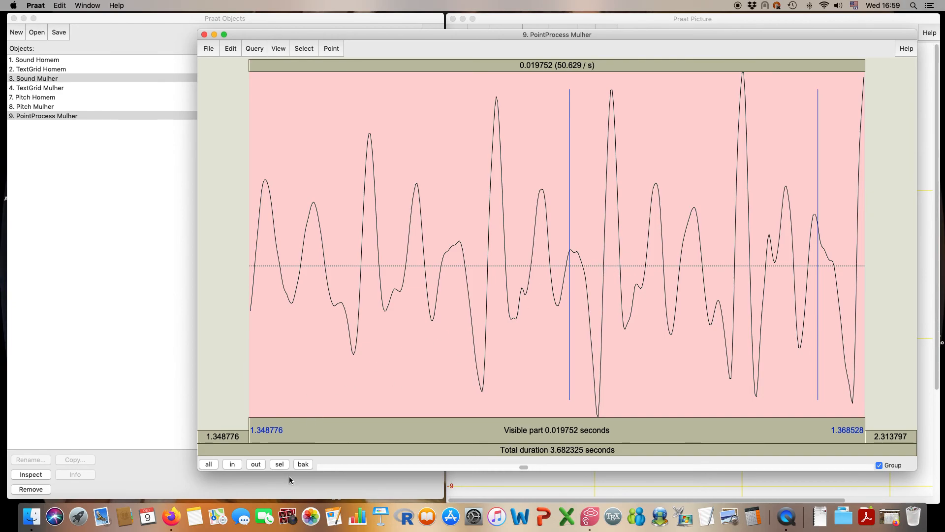
click(604, 268)
click(566, 268)
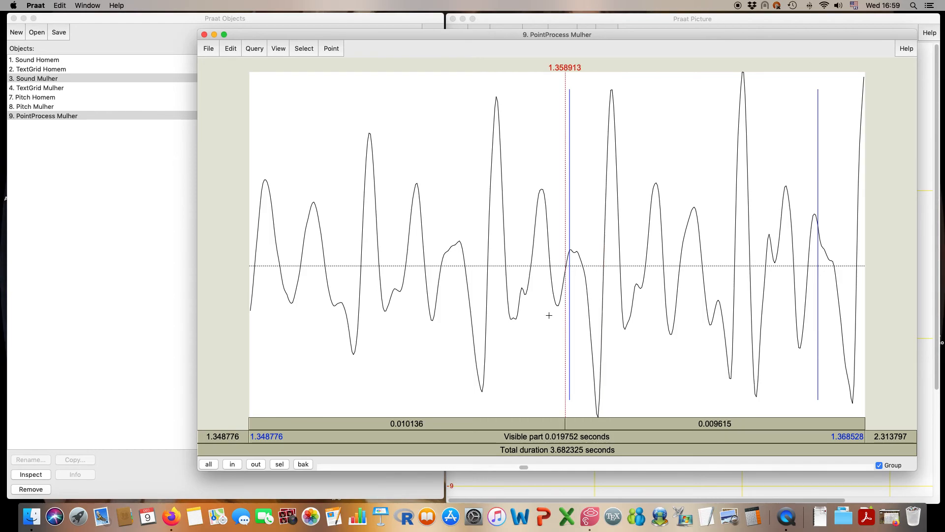
click(604, 267)
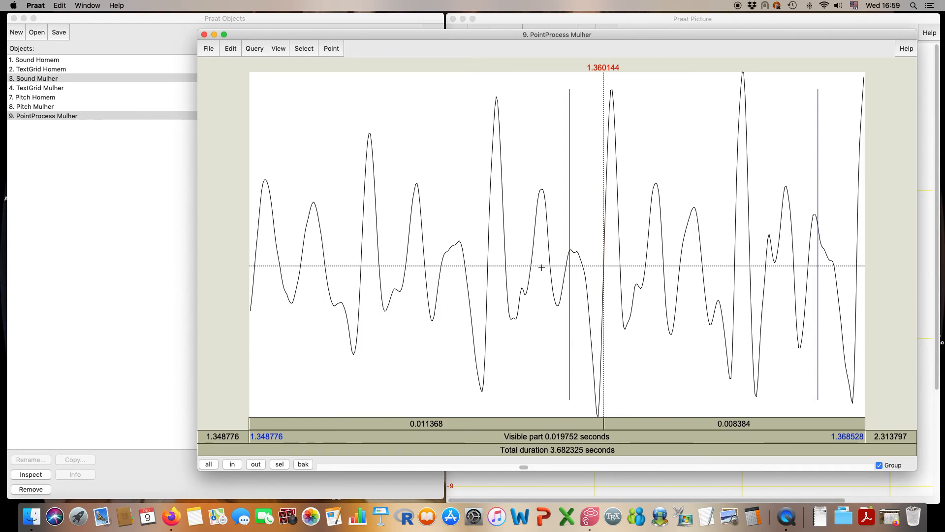
Remove all pulse points across the vowel, from about 1.332 to 1.416 s
click(256, 464)
click(256, 464)
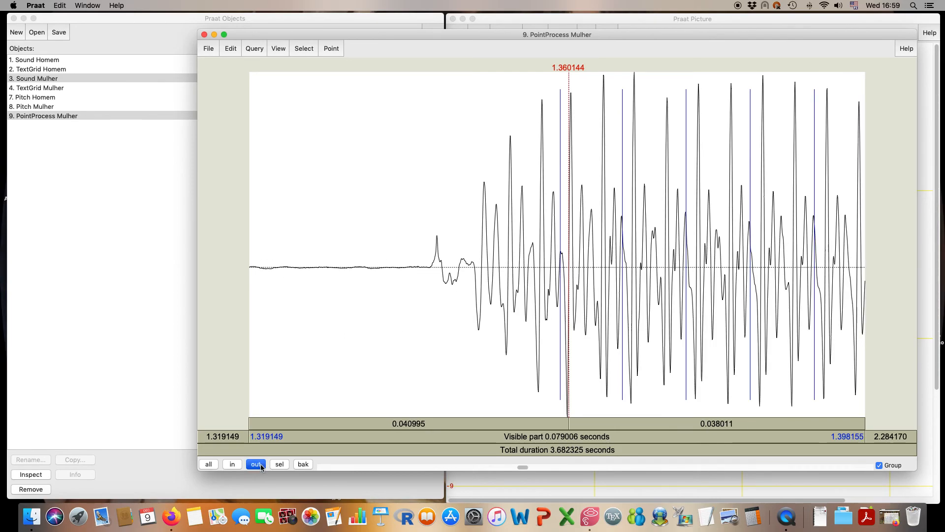
click(256, 465)
drag(780, 205, 452, 236)
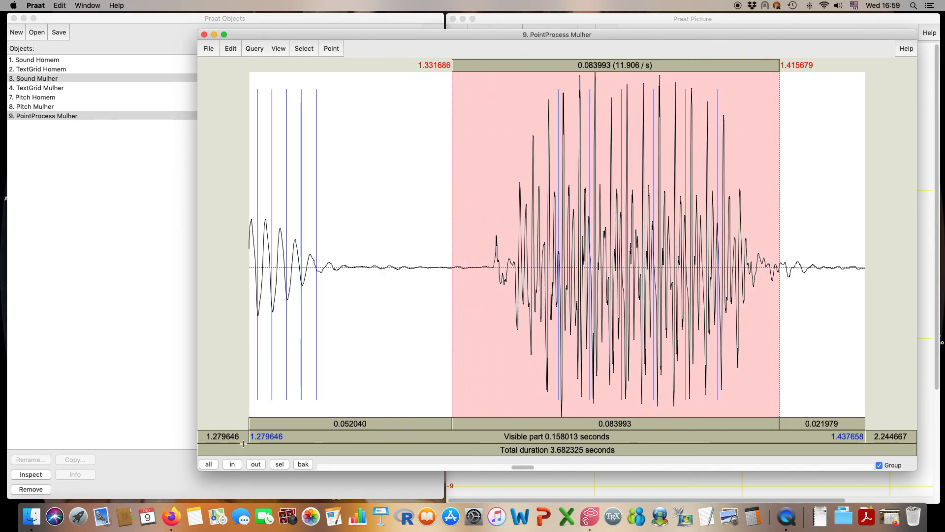
click(279, 465)
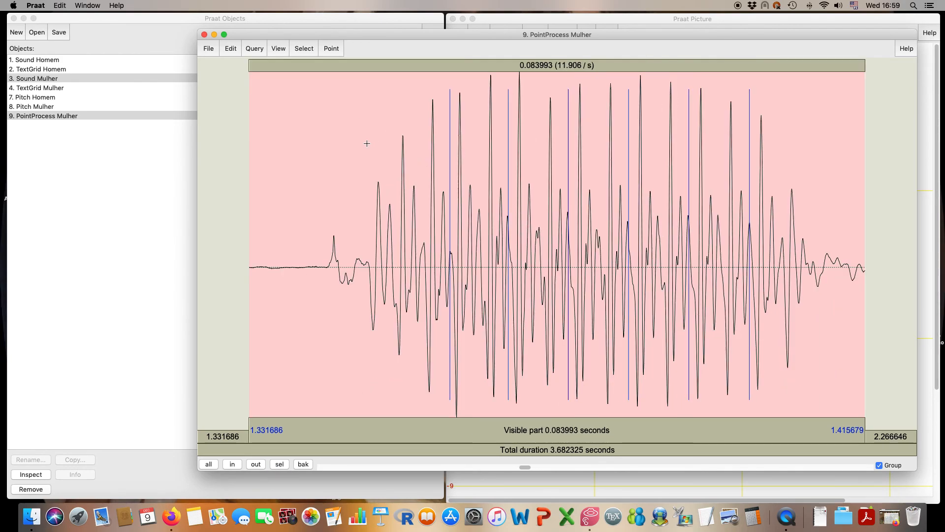
click(338, 49)
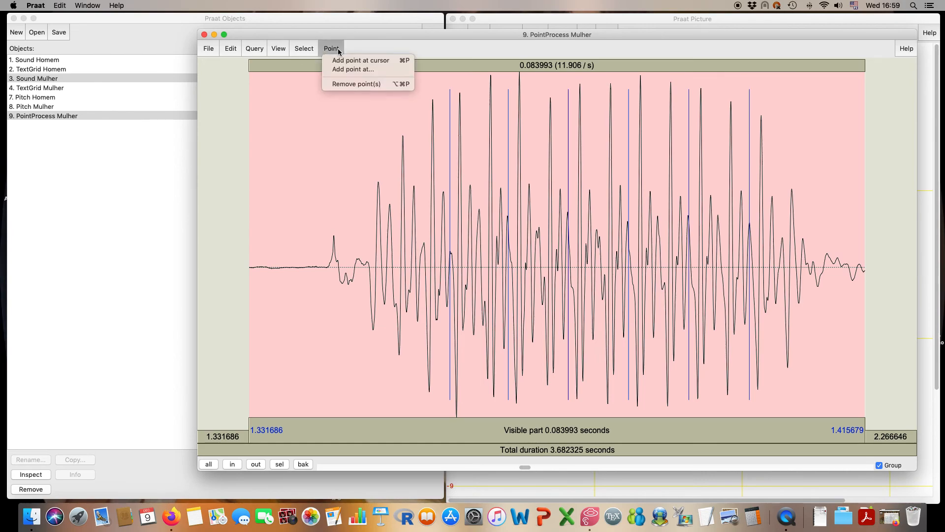
click(343, 84)
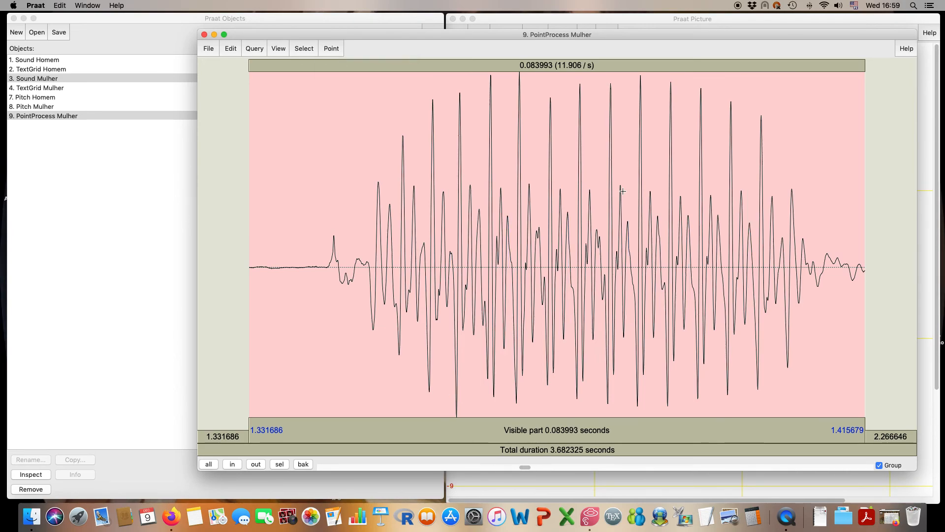
Add a pulse point on the vowel's last waveform peak, at about 1.4056 s
click(793, 195)
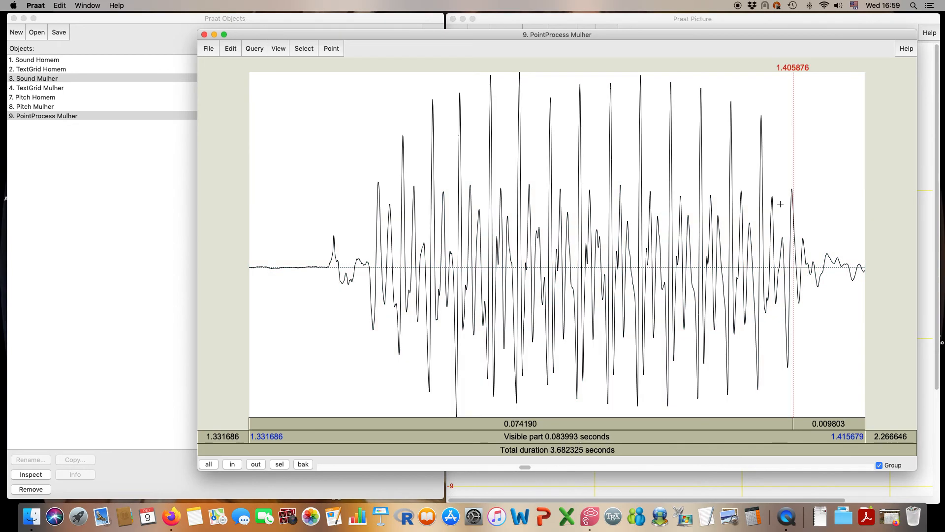
click(791, 199)
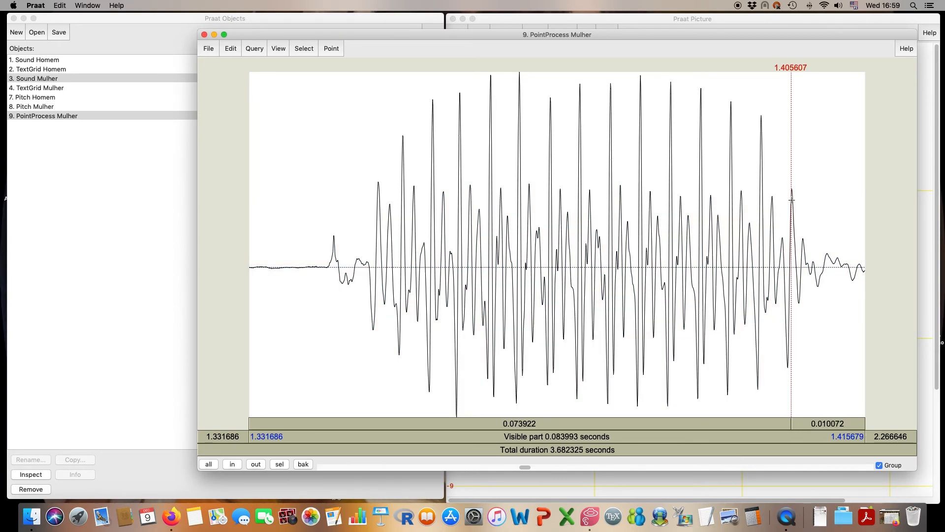
click(334, 49)
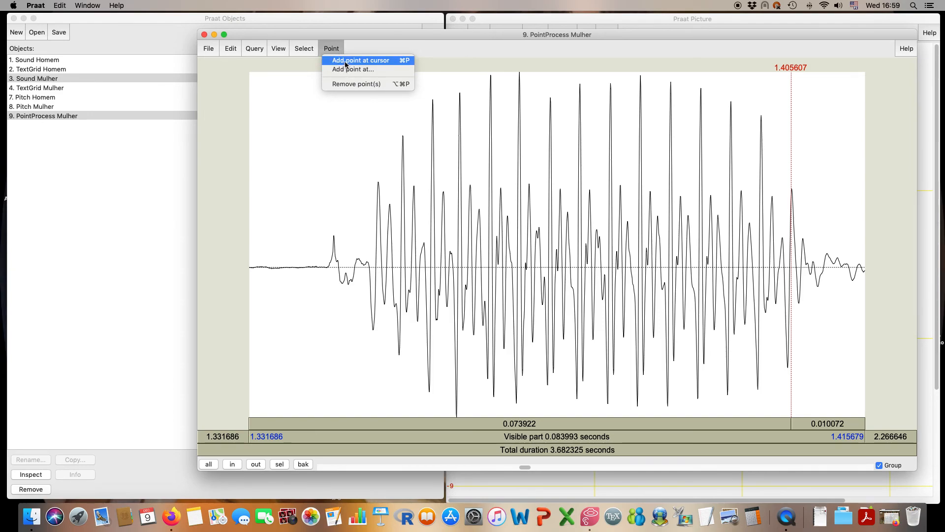
click(345, 61)
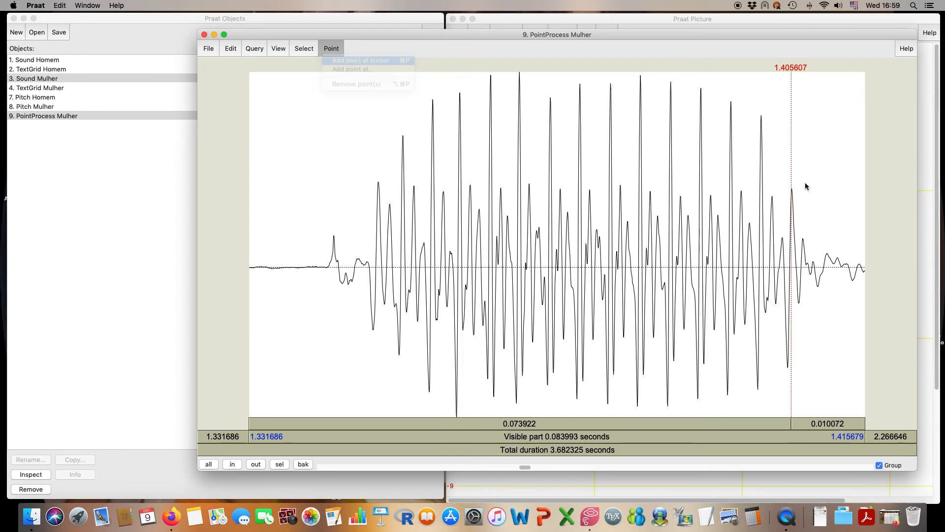
Add a pulse point on each remaining main waveform peak of the vowel, from about 1.4016 back to 1.3493 s, and close the editor
click(762, 134)
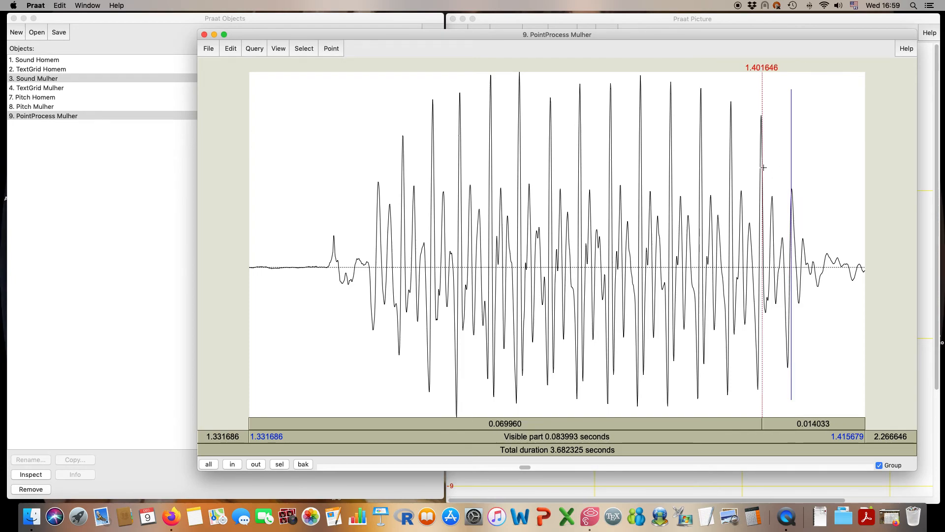
key(super+p)
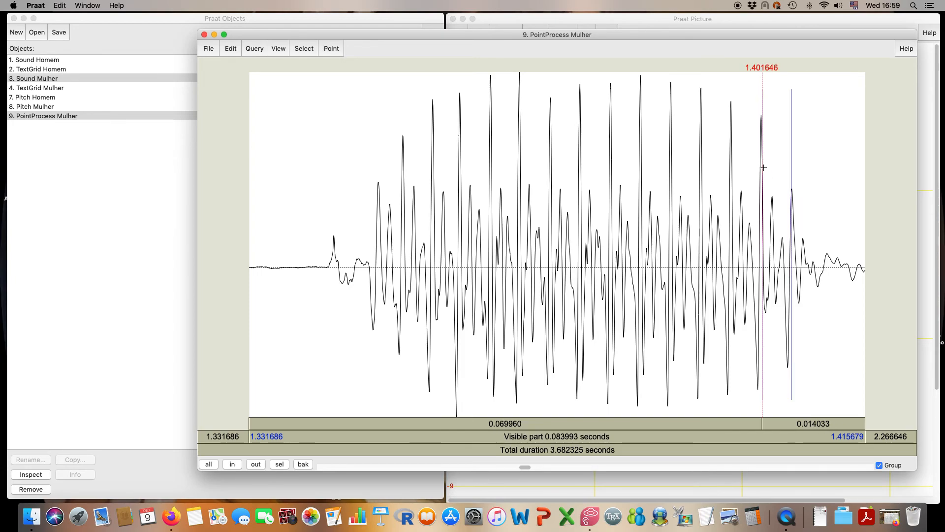
click(731, 109)
key(super+p)
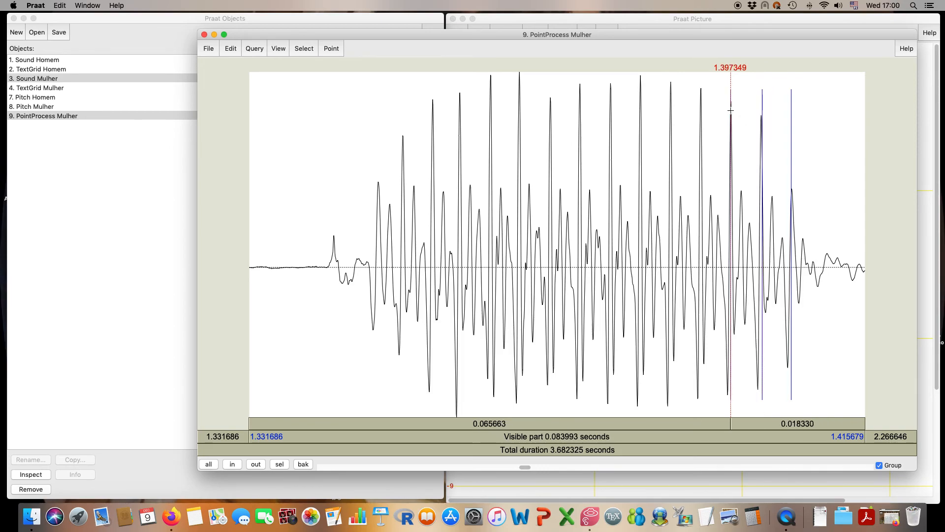
click(701, 96)
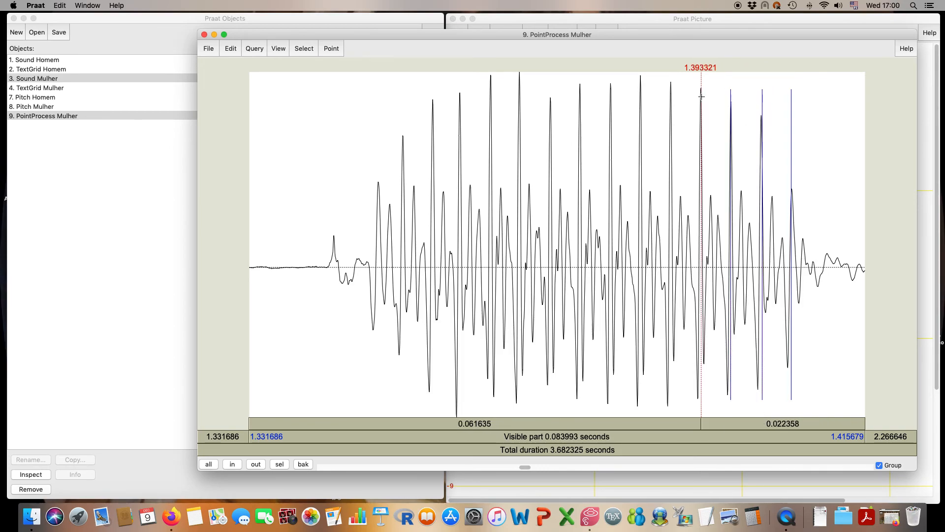
key(super+p)
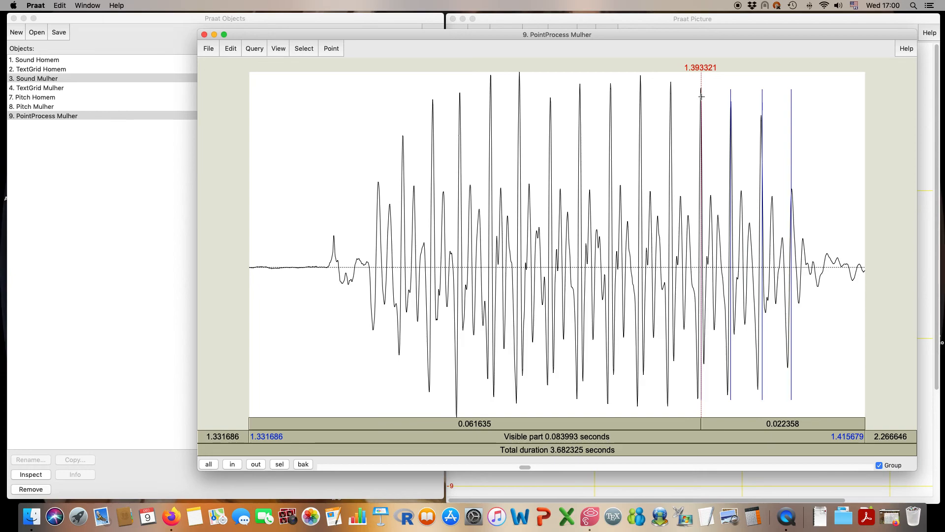
click(670, 87)
key(super+p)
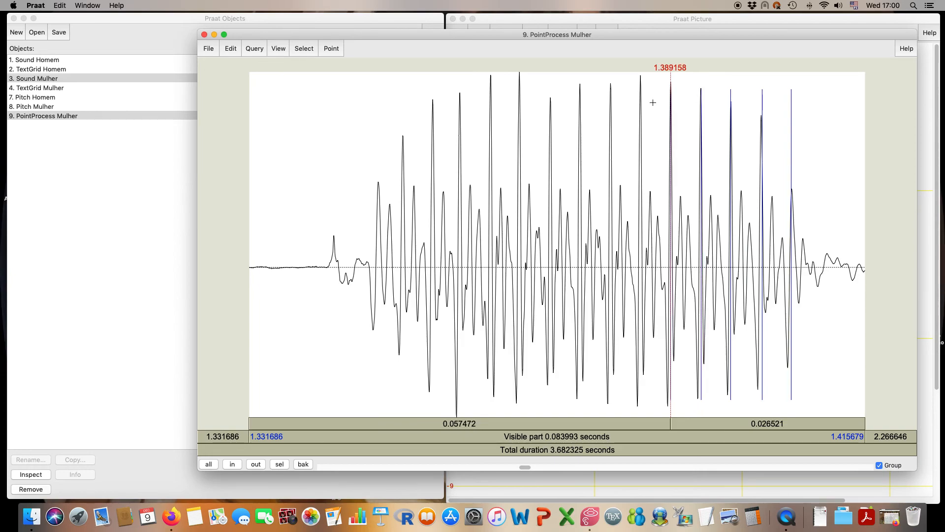
click(640, 97)
key(super+p)
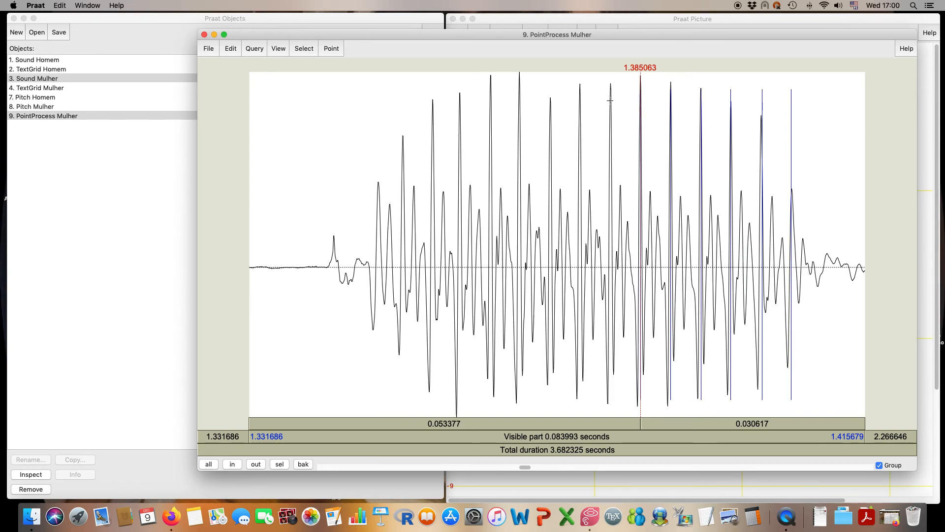
click(610, 100)
key(super+p)
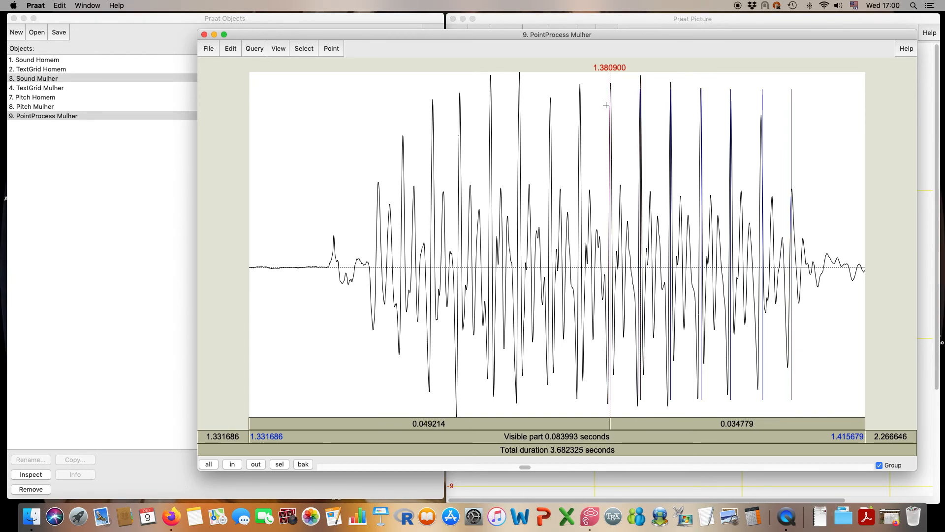
click(580, 107)
key(super+p)
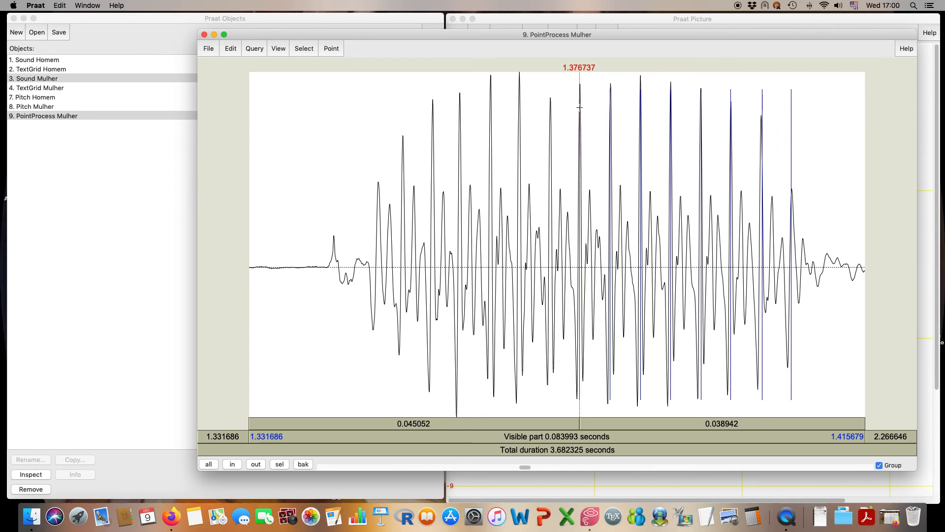
click(550, 109)
key(super+p)
click(519, 117)
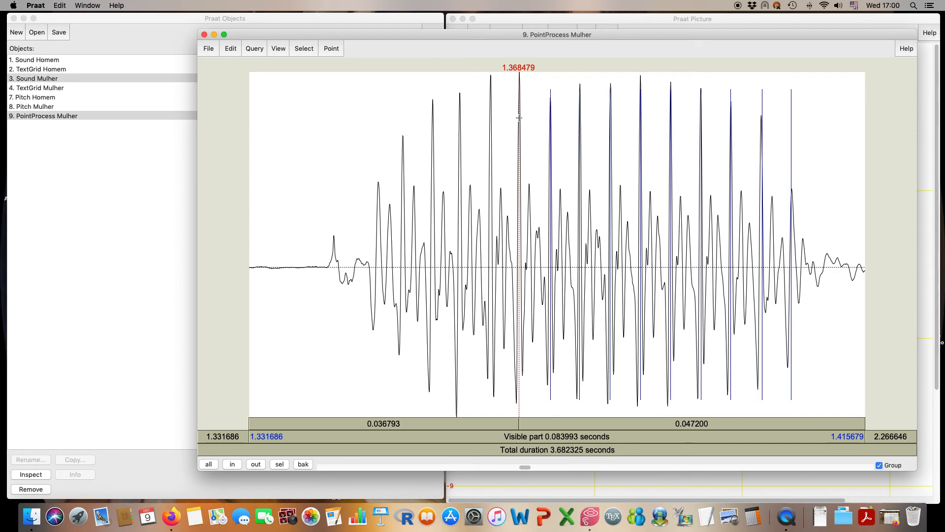
key(super+p)
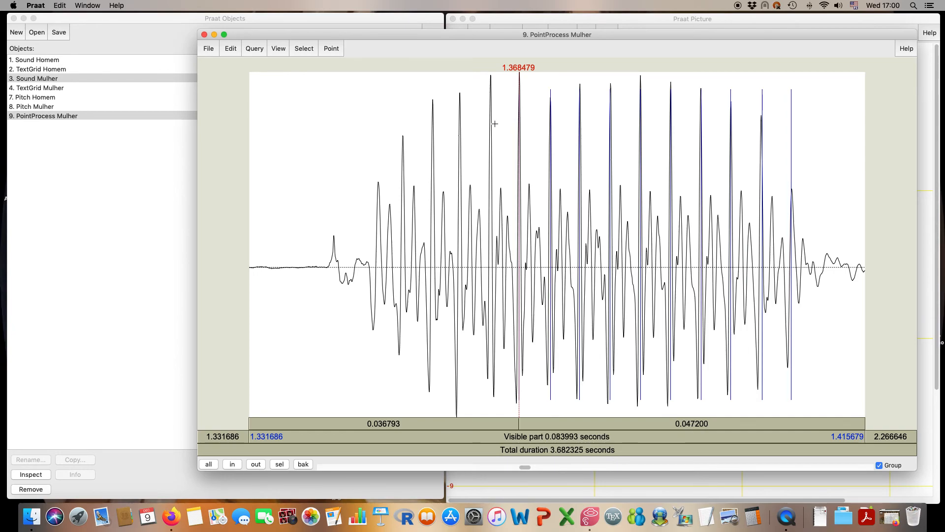
click(491, 124)
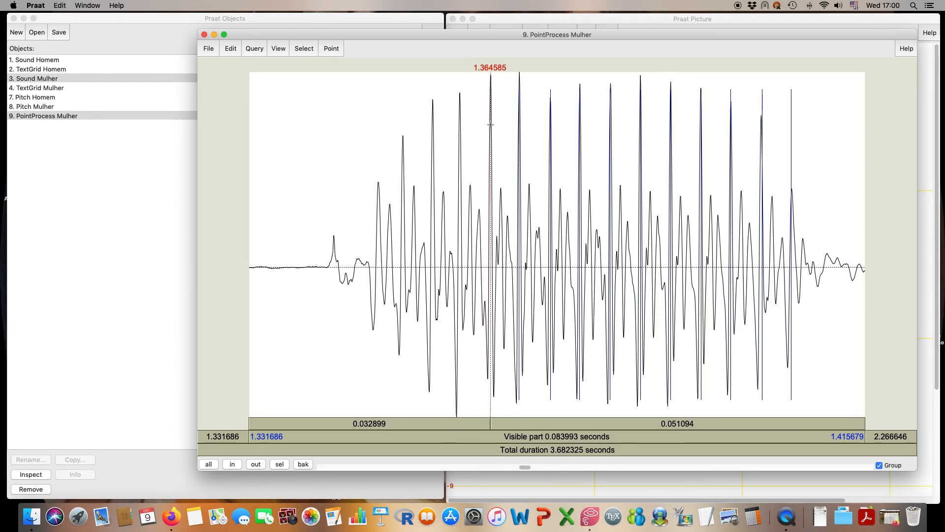
key(super+p)
click(459, 141)
key(super+p)
click(433, 143)
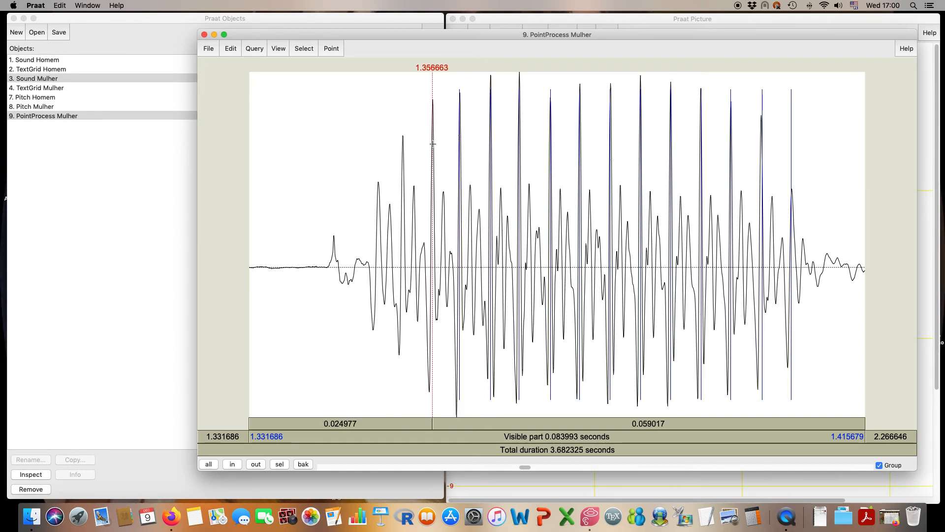
key(super+p)
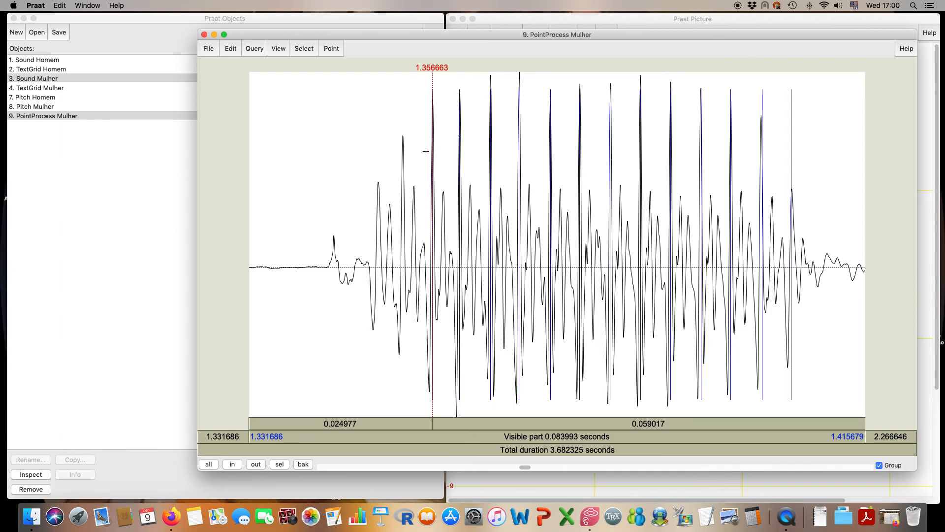
click(404, 153)
key(super+p)
click(378, 187)
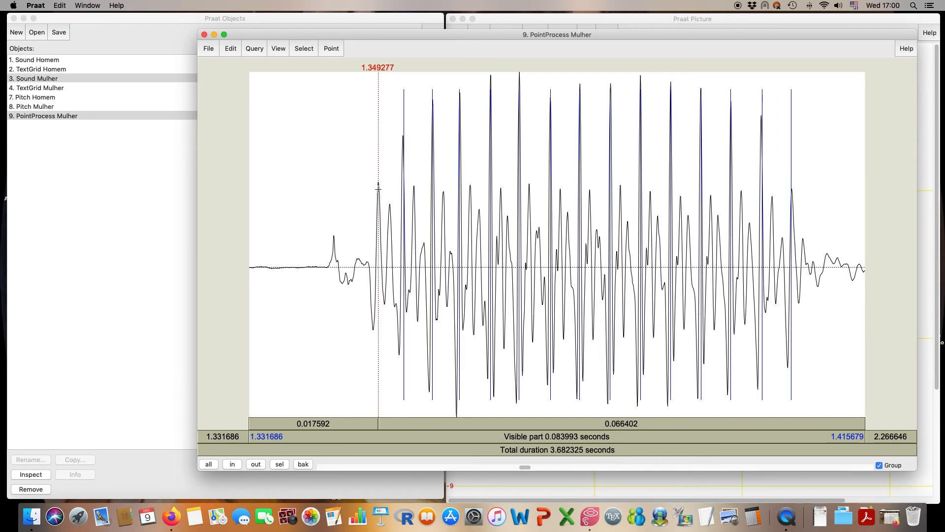
key(super+p)
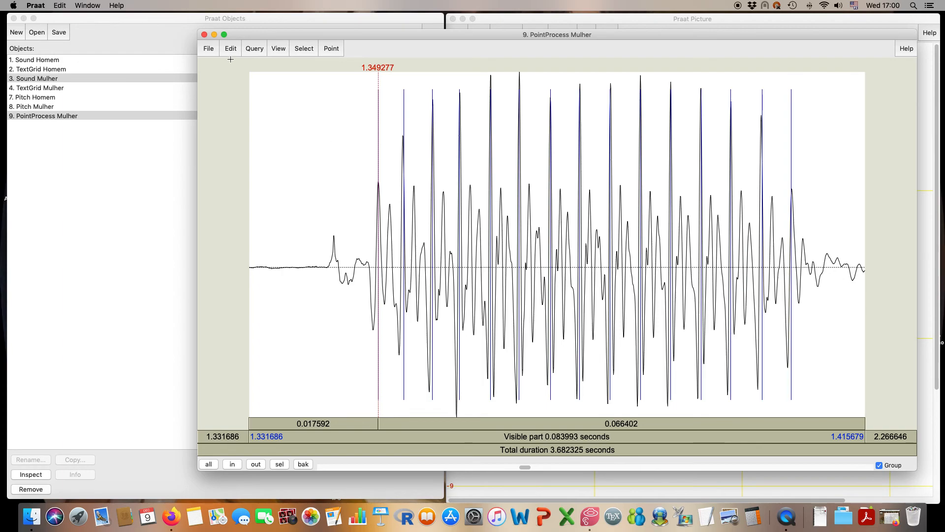
click(204, 35)
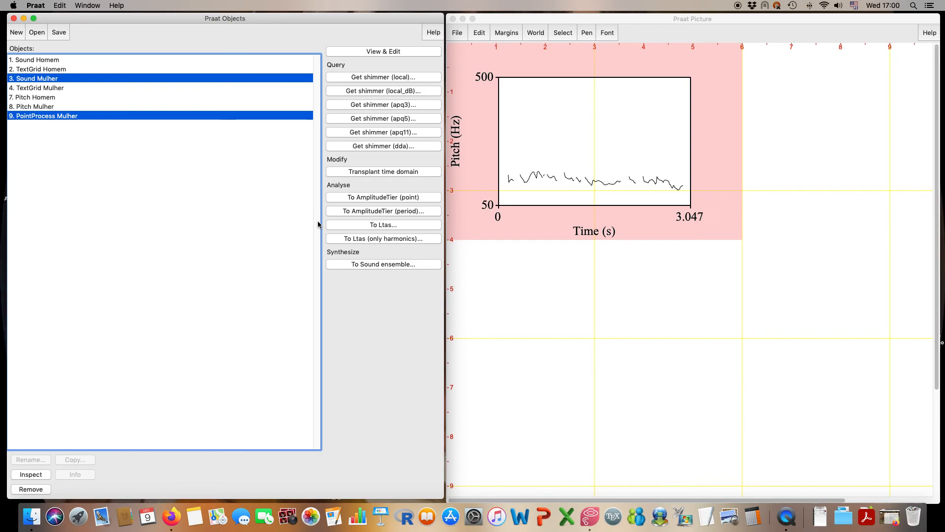
Convert PointProcess Mulher alone to a PitchTier with a maximum interval of 0.02 s
click(97, 117)
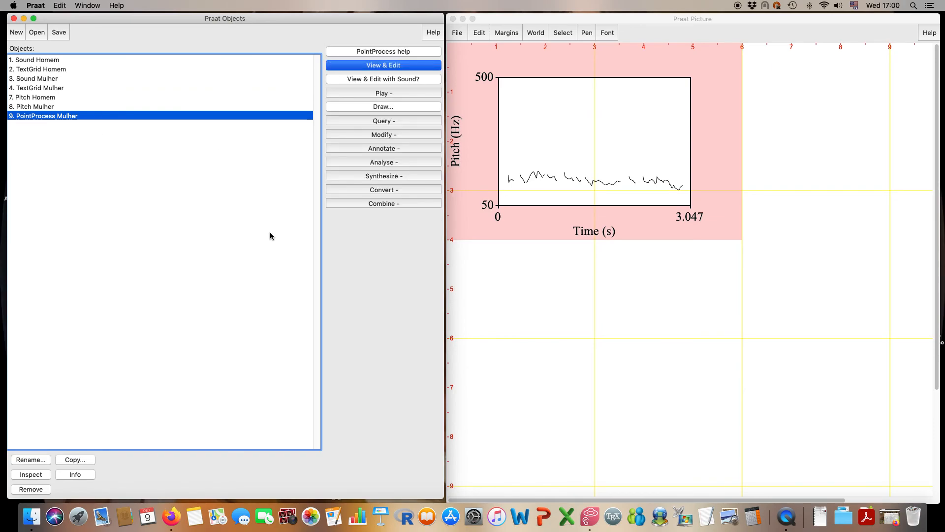
click(361, 192)
click(359, 240)
click(372, 204)
click(359, 217)
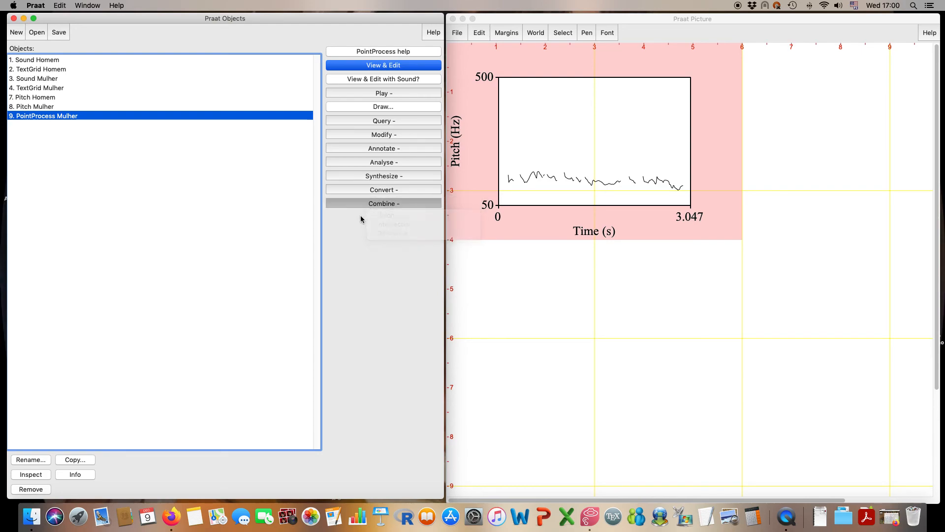
click(374, 177)
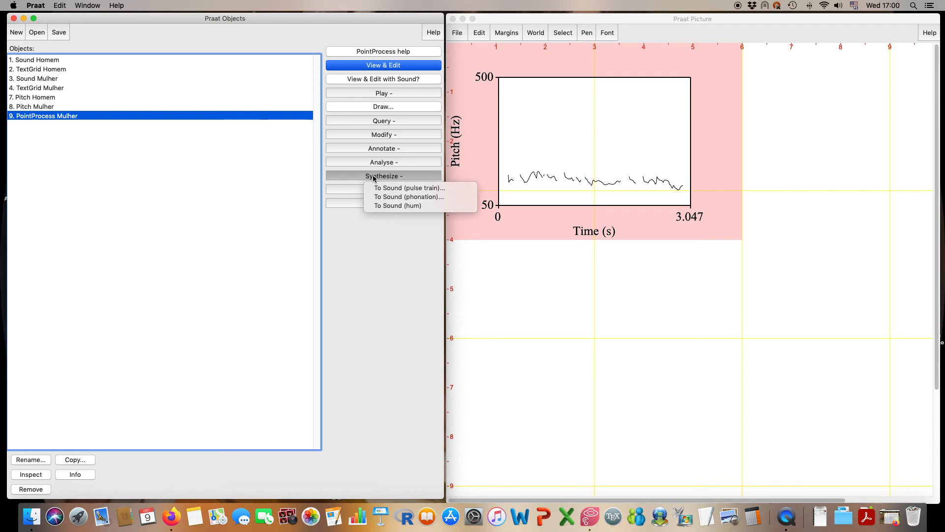
click(361, 232)
click(387, 162)
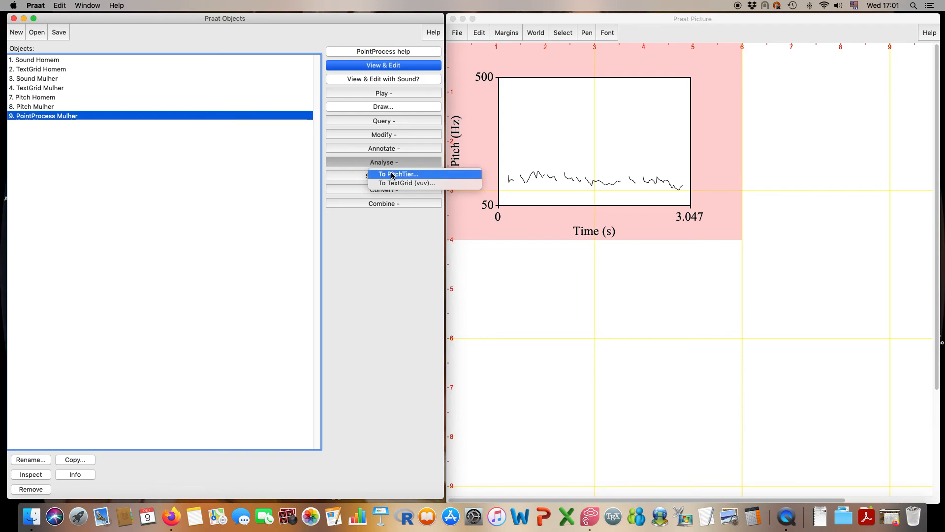
click(393, 175)
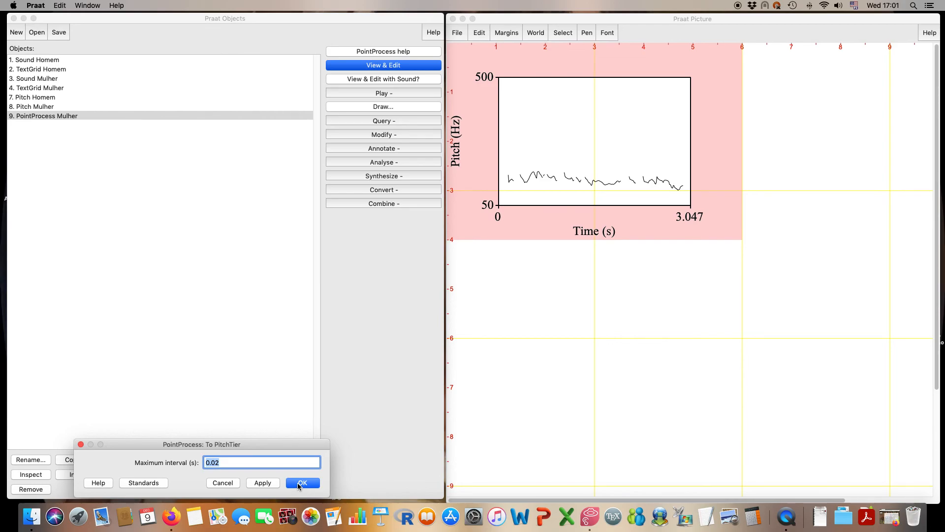
click(297, 482)
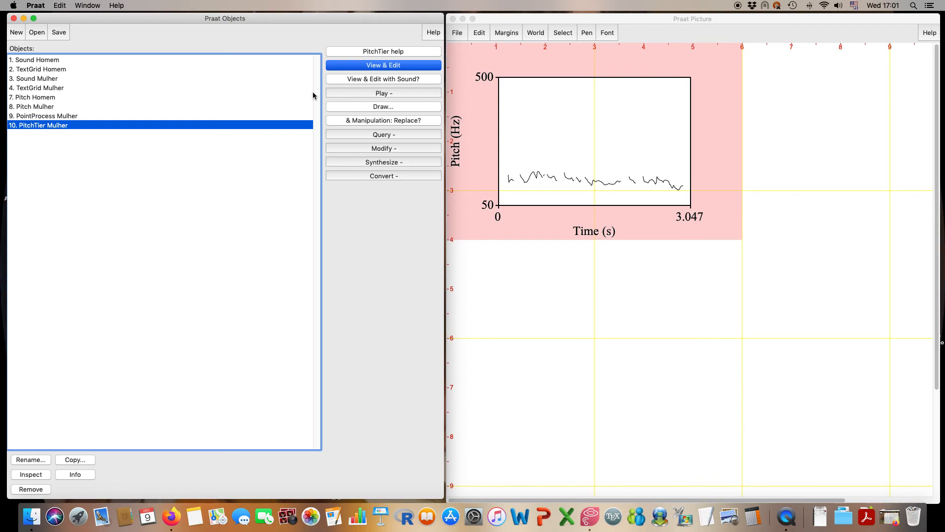
Convert PitchTier Mulher to a Pitch object with step size 0.02, pitch floor 100 Hz and pitch ceiling 500 Hz
click(370, 164)
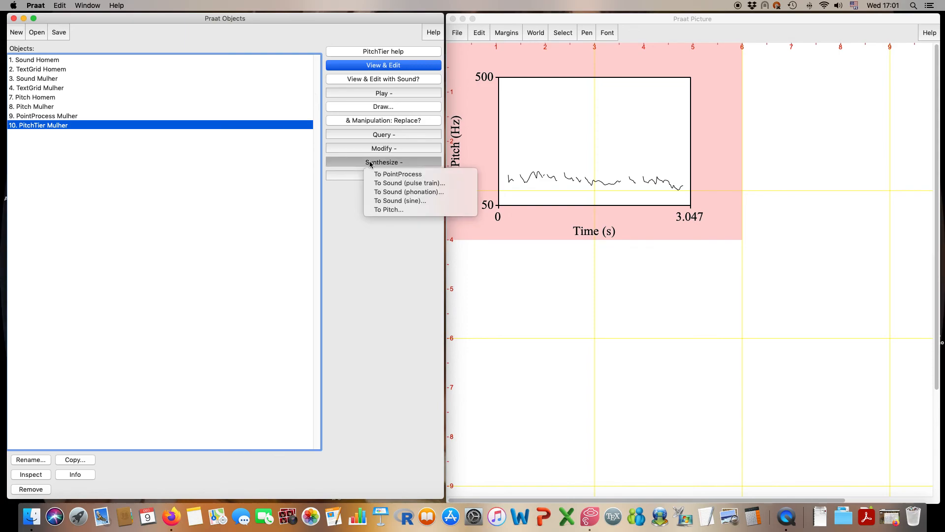
click(383, 209)
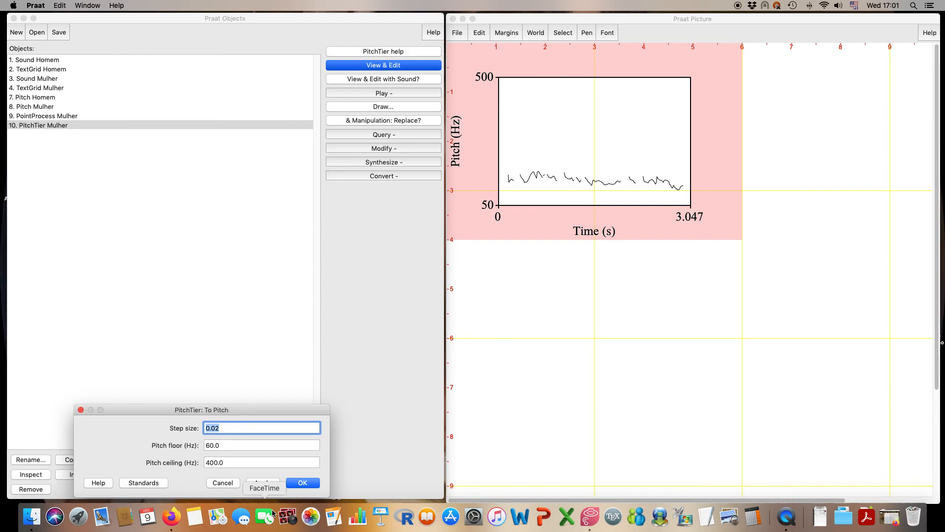
key(Tab)
text(10)
key(Tab)
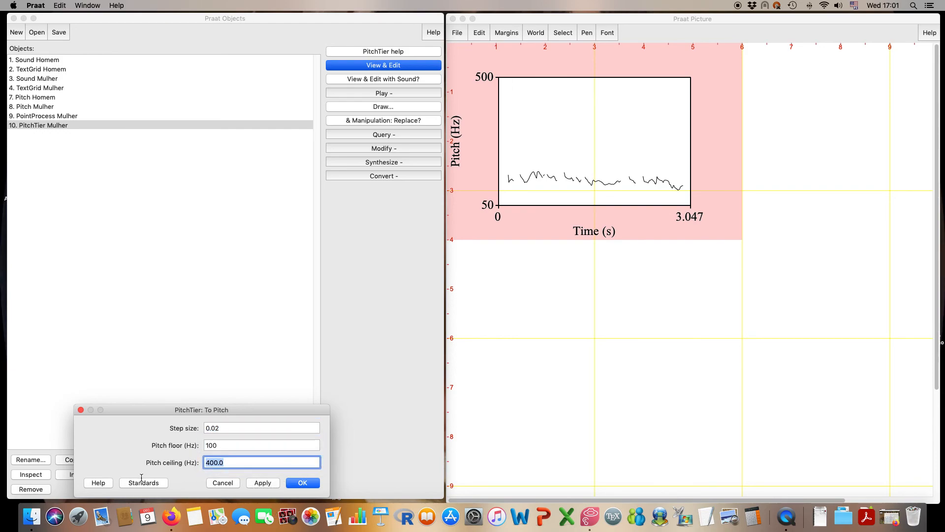
text(500)
key(Return)
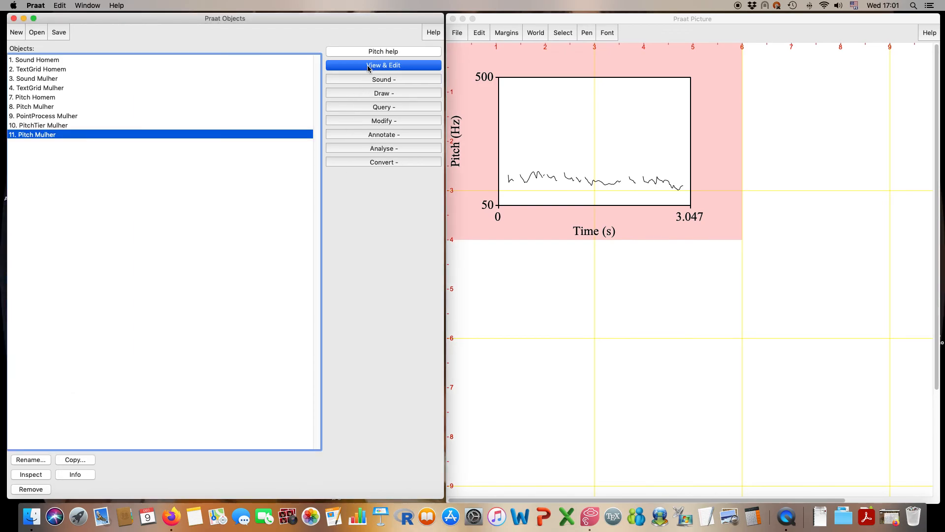
Inspect the new Pitch Mulher contour, selecting the corrected stretch from about 1.283 to 1.442 s, and close its editor
click(368, 66)
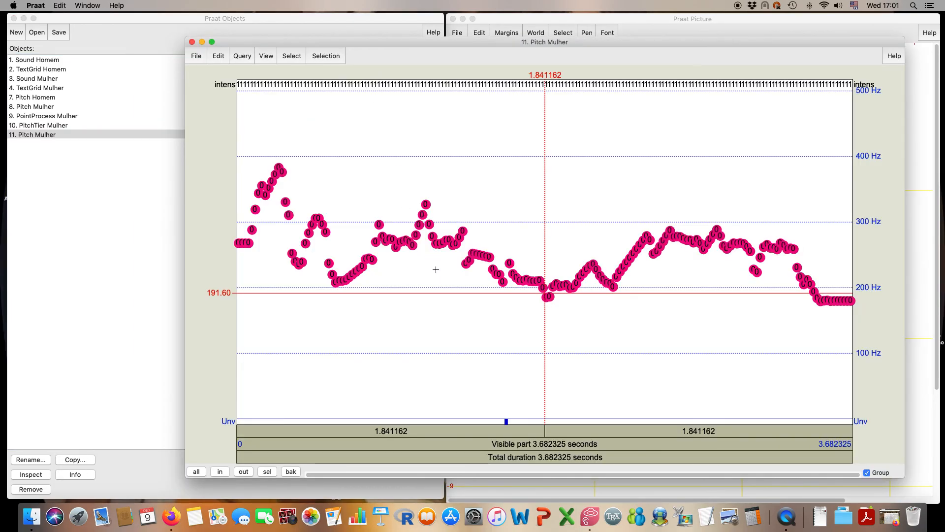
click(452, 275)
drag(452, 274, 478, 274)
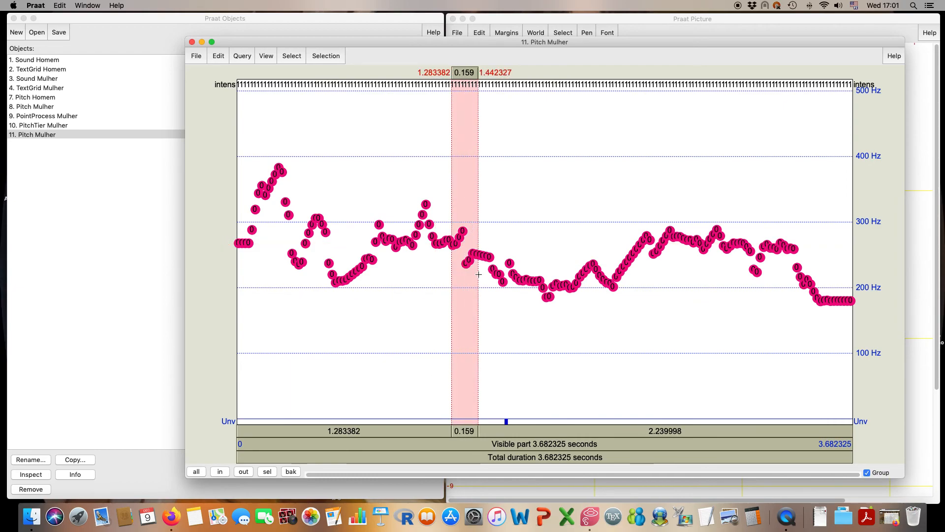
click(192, 41)
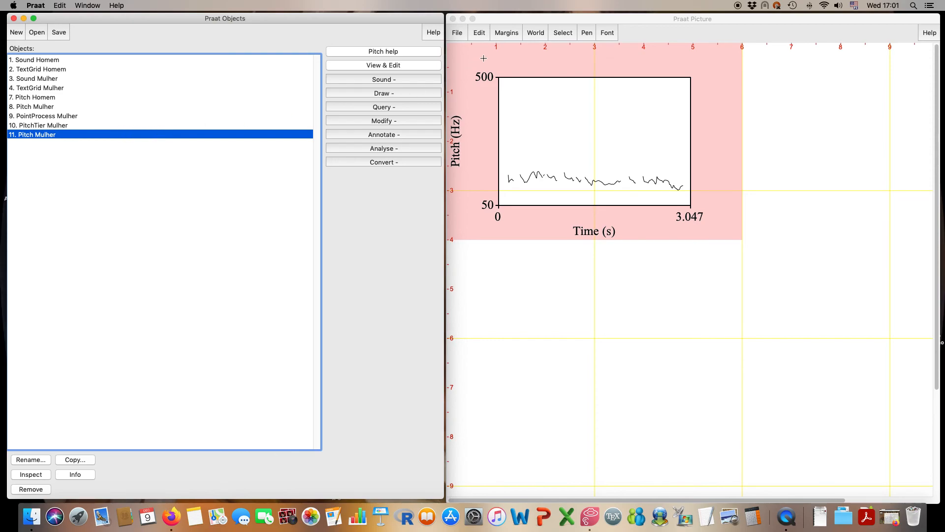
Draw the new Pitch Mulher in red over the male contour, with a frequency range of 50 to 500 Hz and garnish off
click(586, 35)
click(584, 36)
click(166, 136)
click(364, 91)
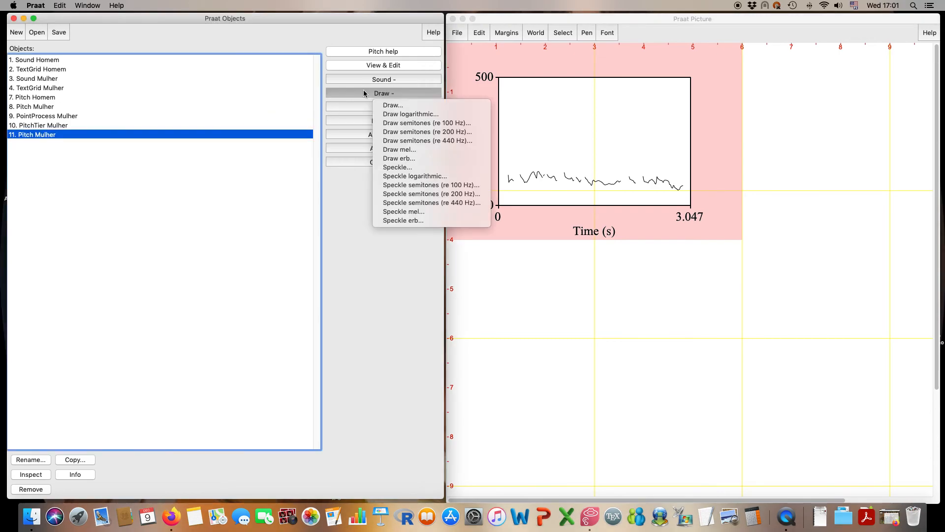
click(393, 105)
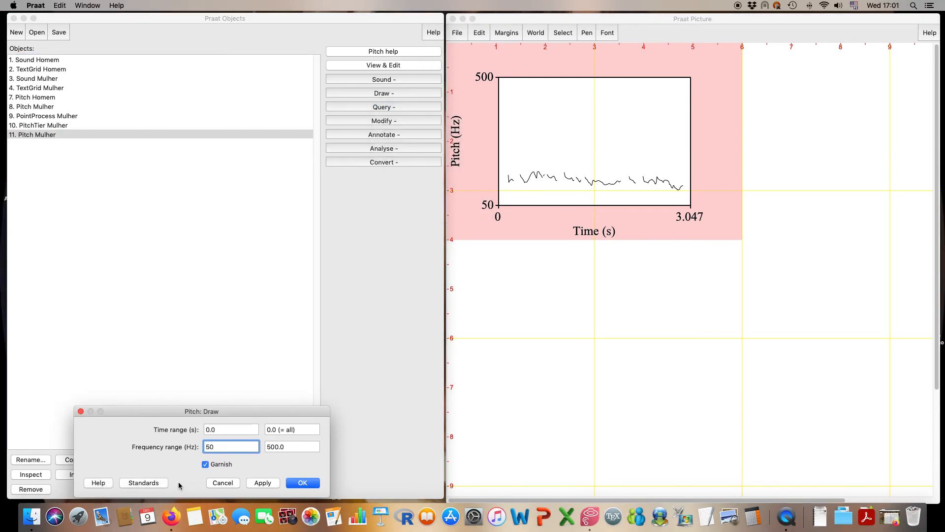
click(205, 464)
click(298, 483)
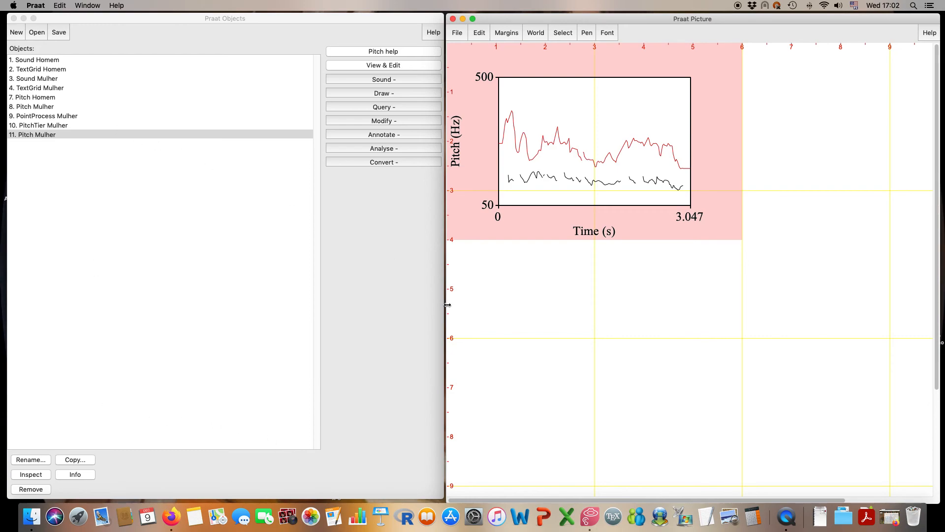
Draw the original Pitch Mulher (object 8) in black in an empty area below the first plot, from 50 to 500 Hz with garnish
drag(454, 242, 735, 450)
click(587, 32)
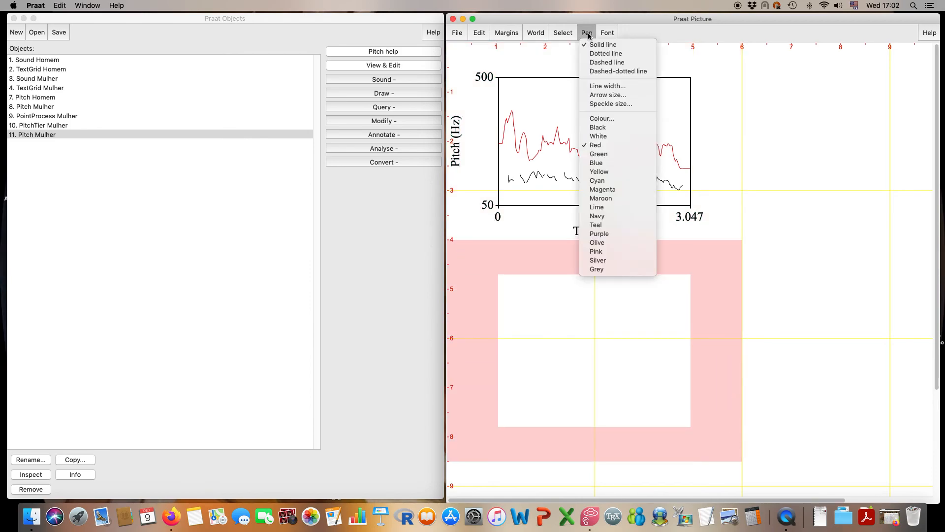
click(596, 207)
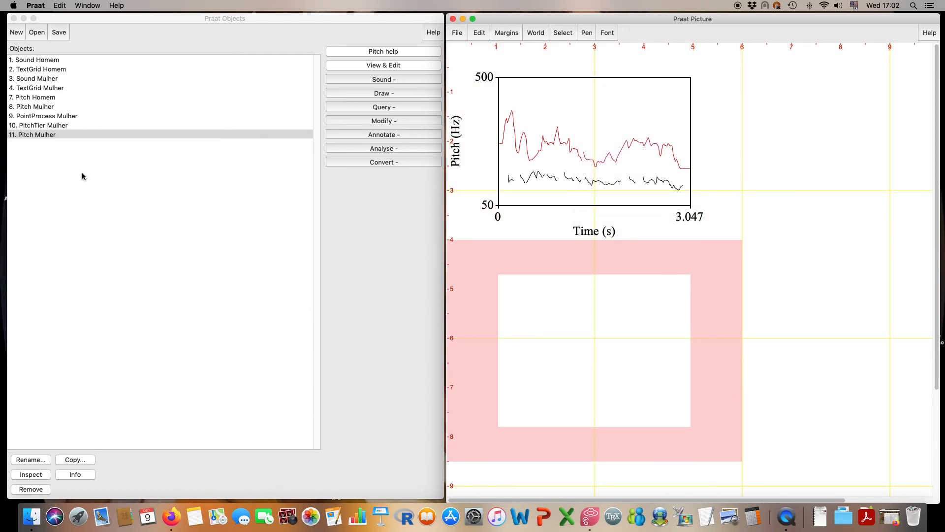
click(59, 109)
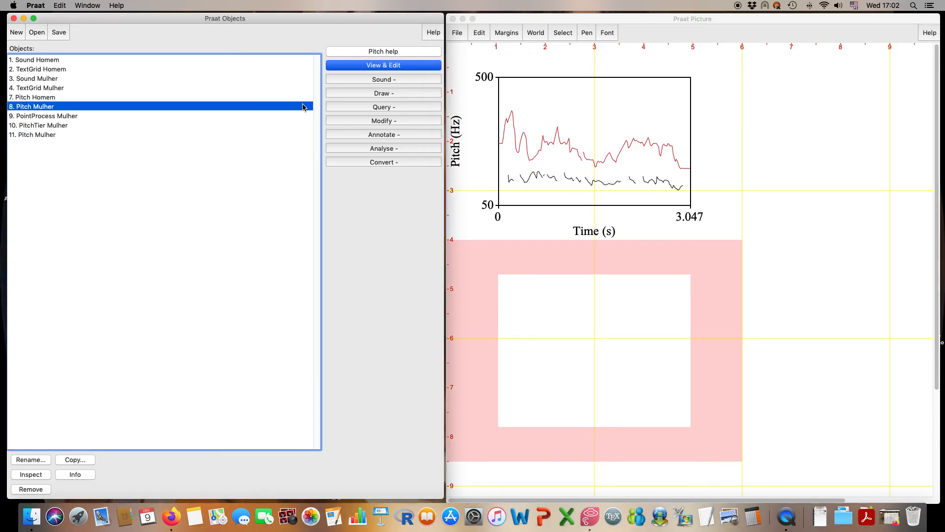
click(396, 95)
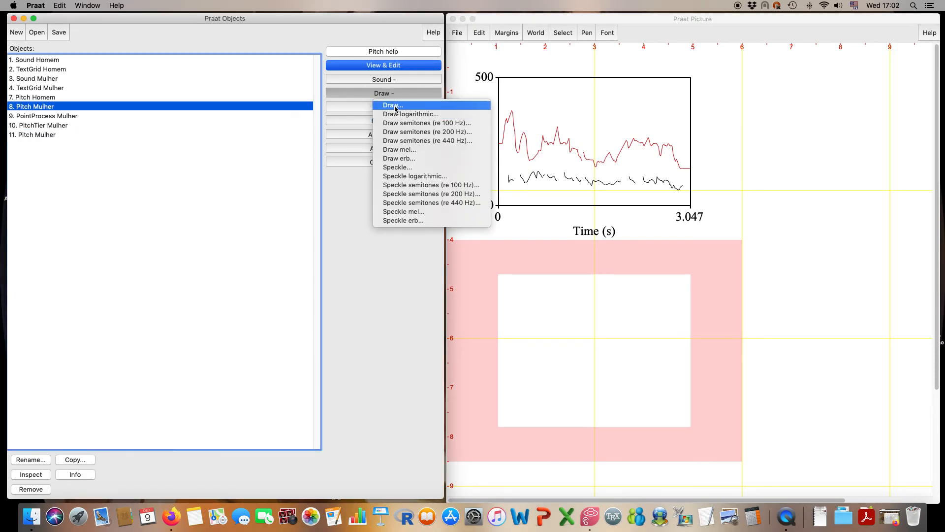
click(395, 106)
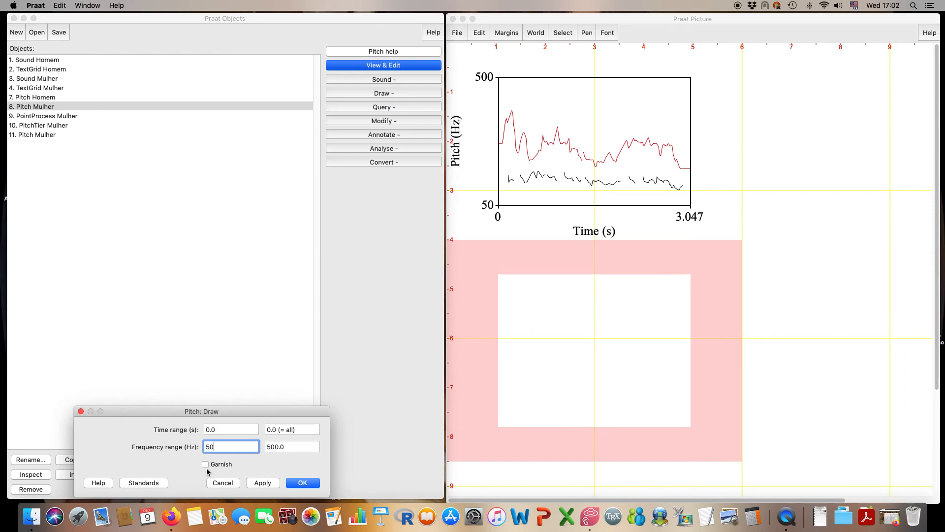
click(296, 482)
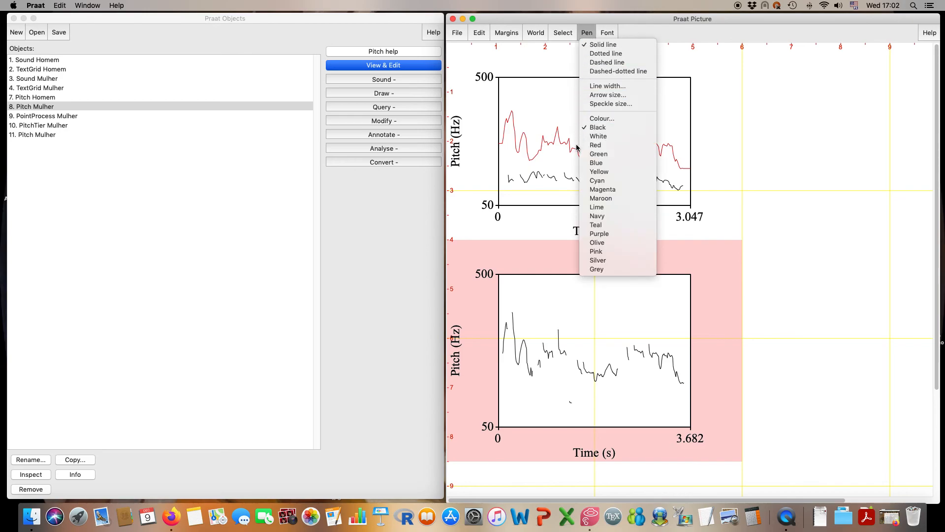
Set the pen colour to red and the line width to 1.4
click(594, 146)
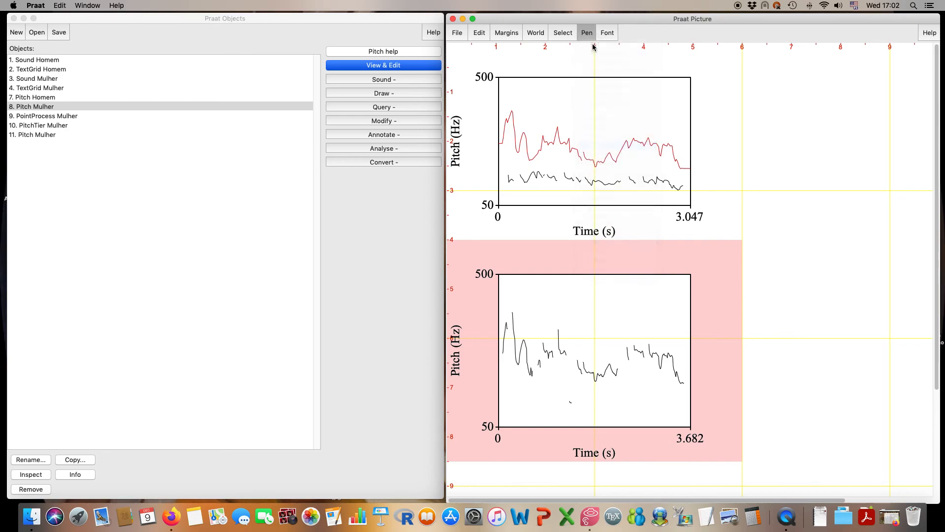
click(587, 33)
click(608, 86)
click(223, 463)
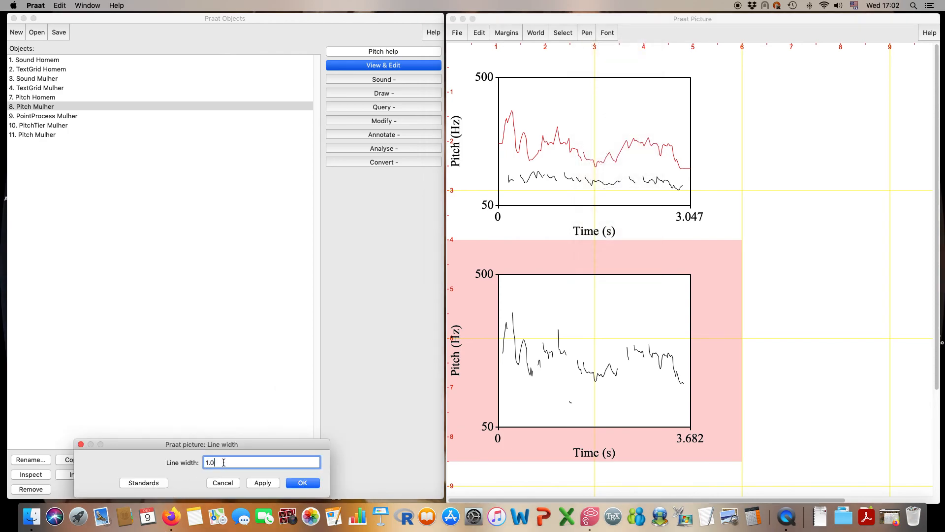
text(5)
key(Return)
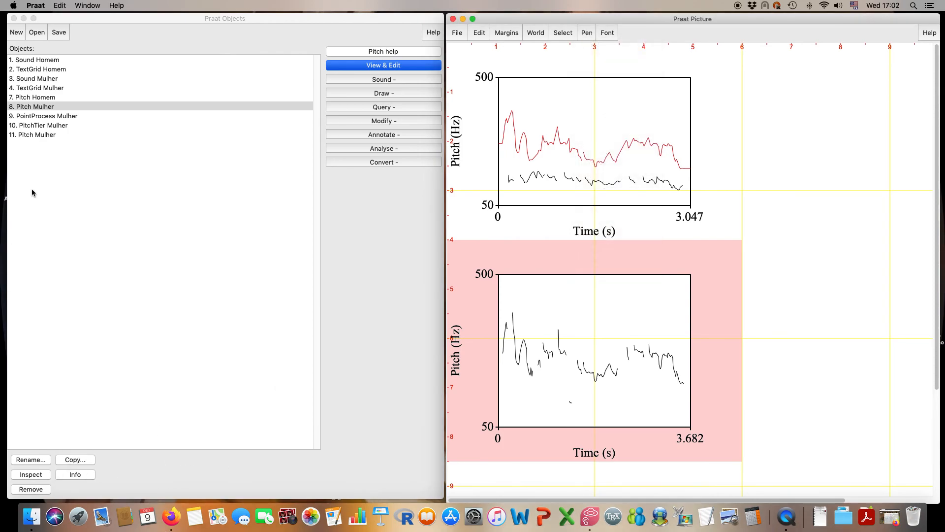
Draw the corrected Pitch Mulher (object 11) over the original female contour, from 50 to 500 Hz with garnish off
click(52, 138)
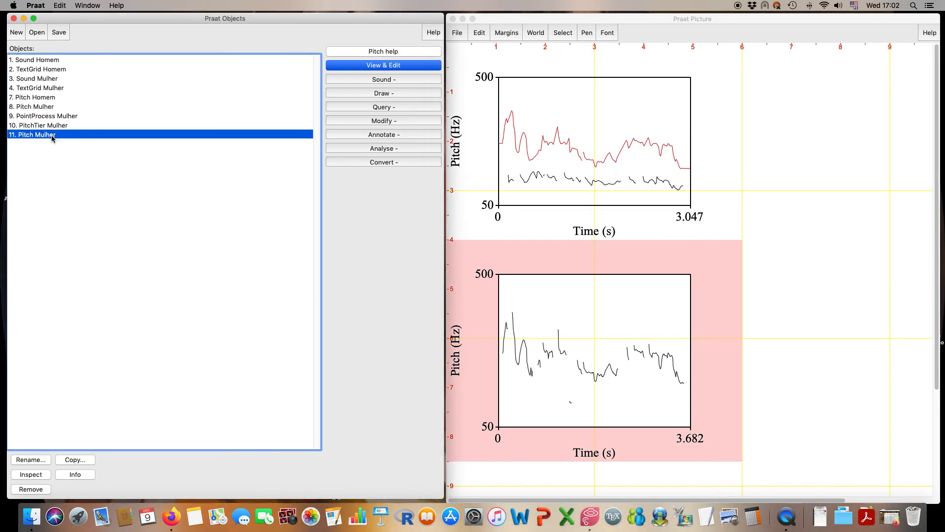
click(385, 93)
click(392, 105)
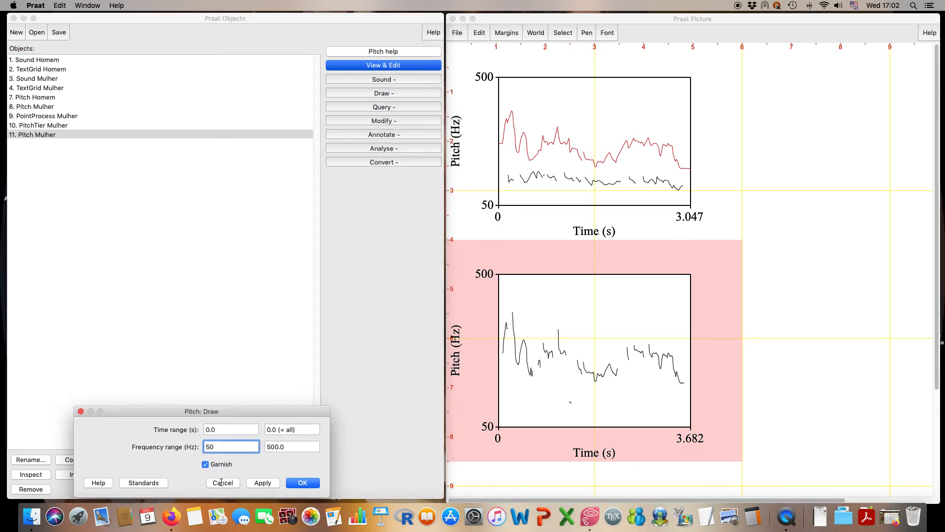
click(206, 465)
click(266, 483)
click(292, 483)
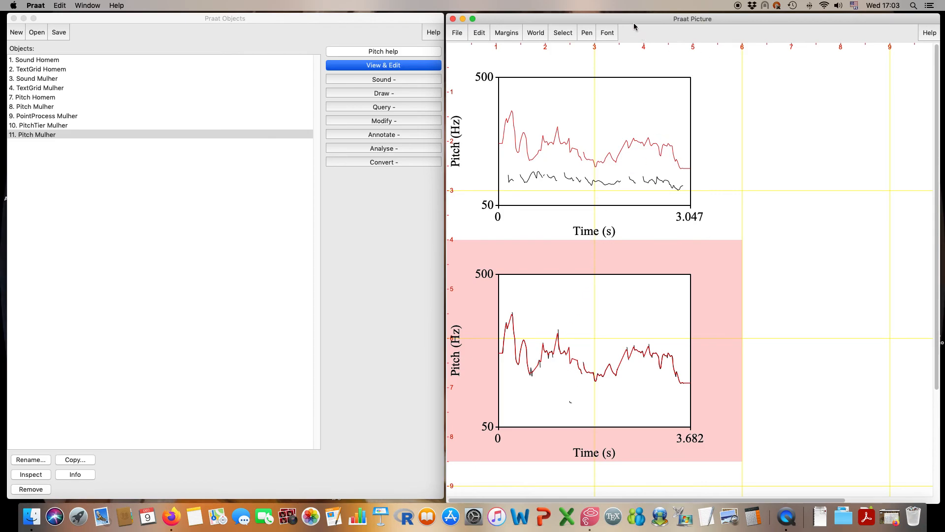
Select an empty drawing area beside the existing plots, spanning about 5 to 11.5 horizontally and 0 to 5 vertically
drag(634, 21, 630, 22)
drag(723, 67, 926, 253)
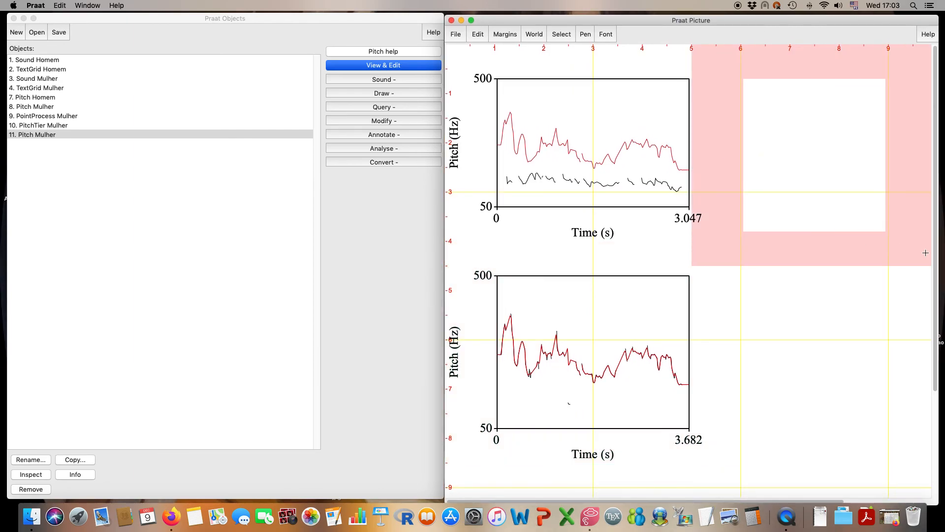
drag(572, 20, 522, 16)
drag(749, 501, 842, 491)
drag(567, 69, 836, 280)
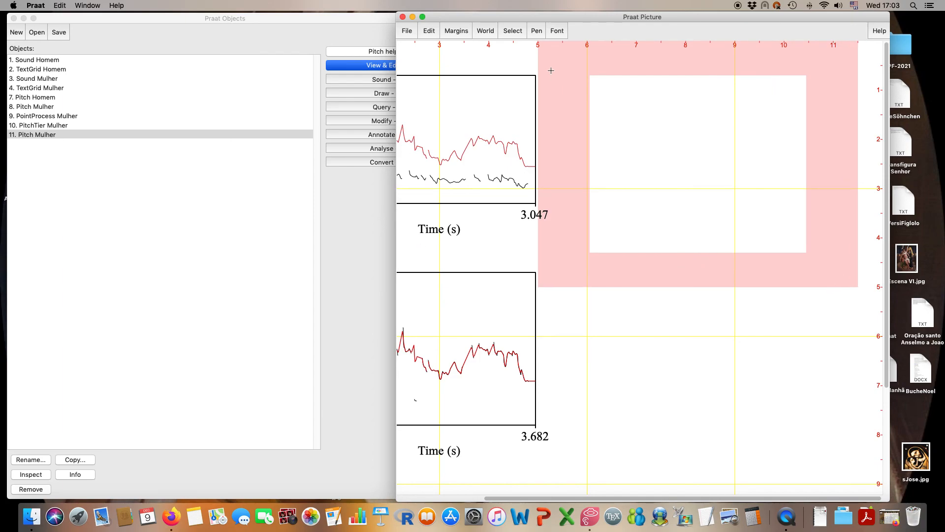
Set the pen colour to black and restore the standard line width
click(537, 31)
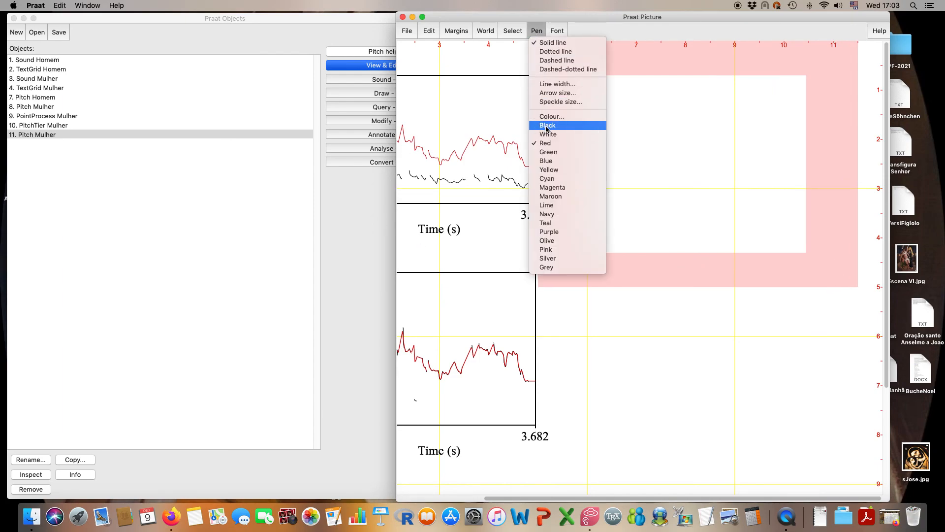
click(548, 125)
click(537, 31)
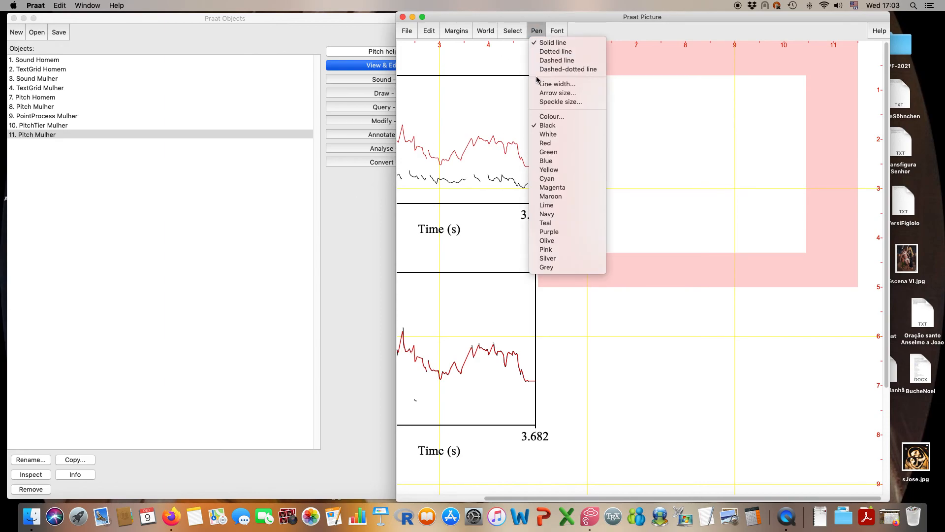
click(557, 84)
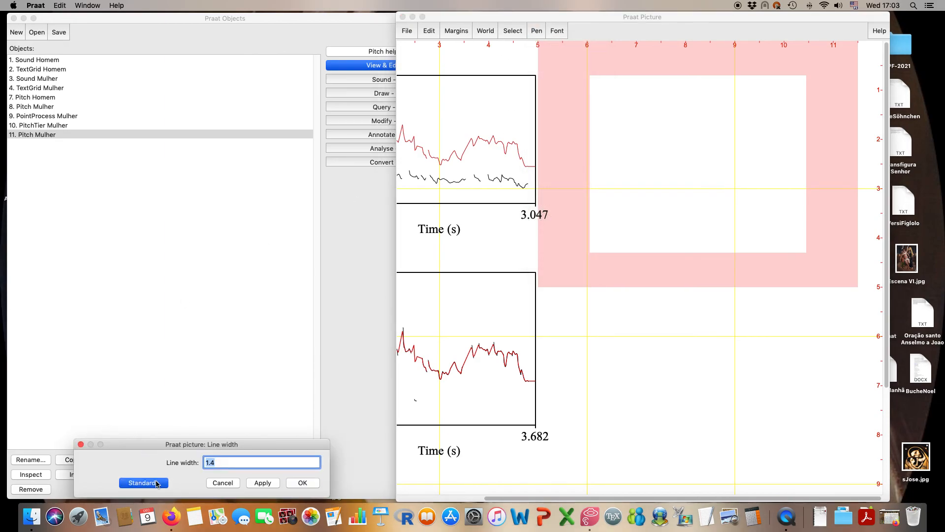
click(291, 482)
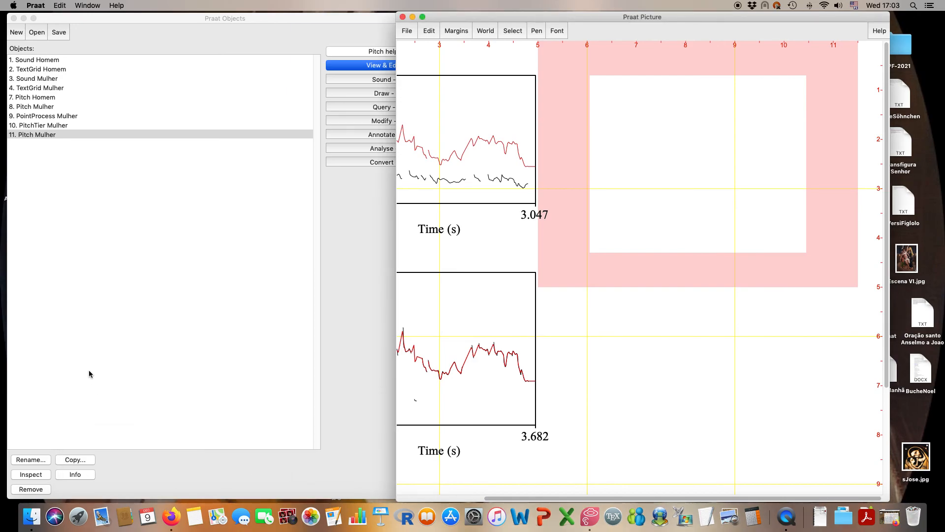
Draw Pitch Homem in semitones re 100 Hz in the selected area, with a range of -12 to 30 st and garnish on
click(66, 135)
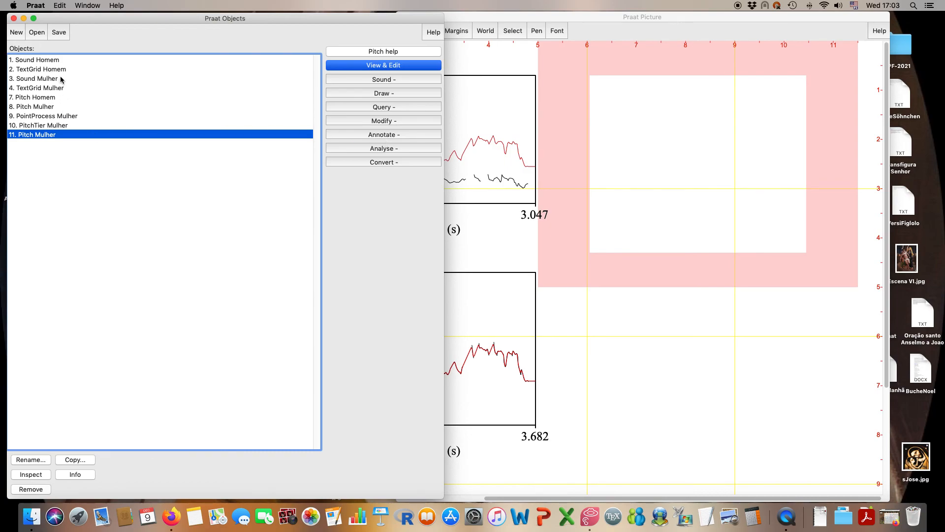
click(52, 99)
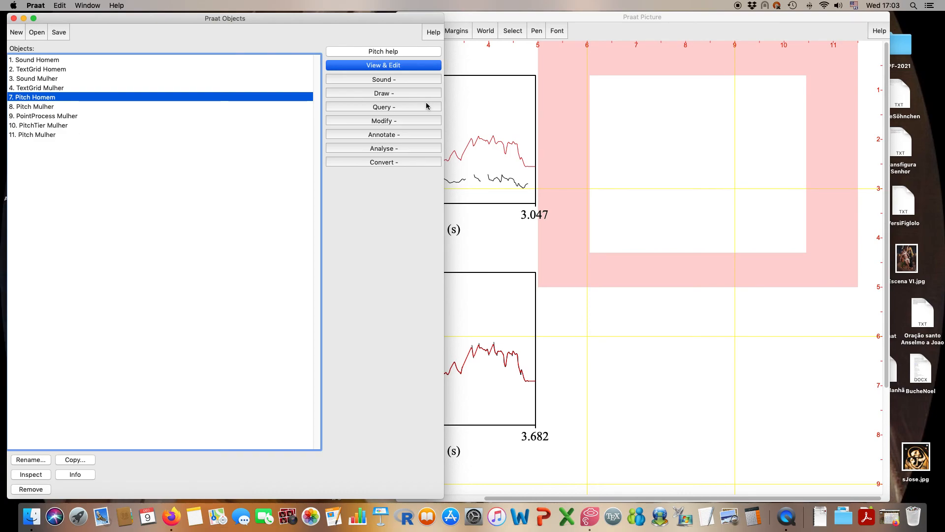
click(369, 93)
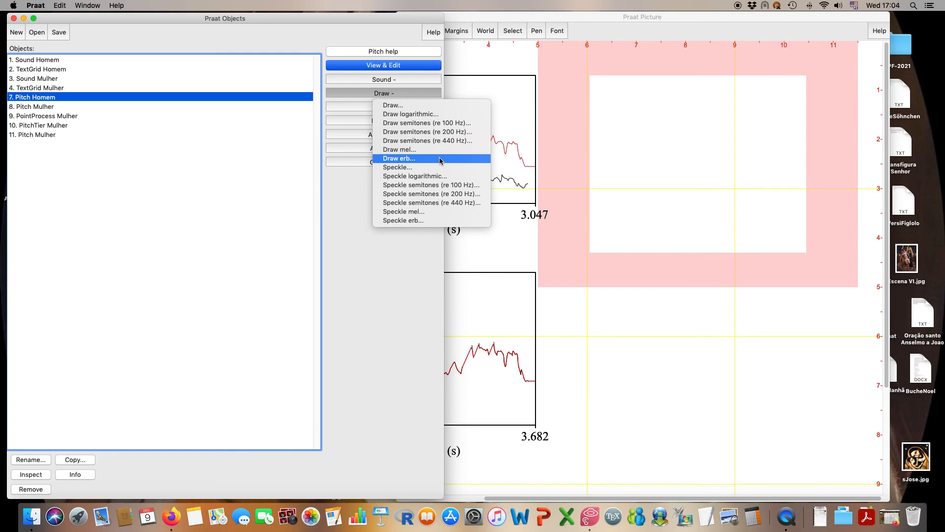
click(451, 125)
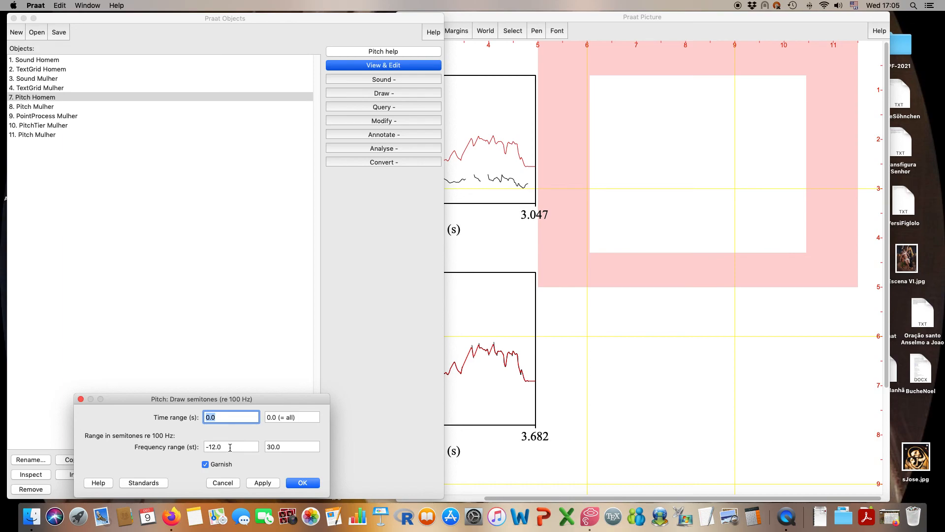
key(Tab)
key(Tab)
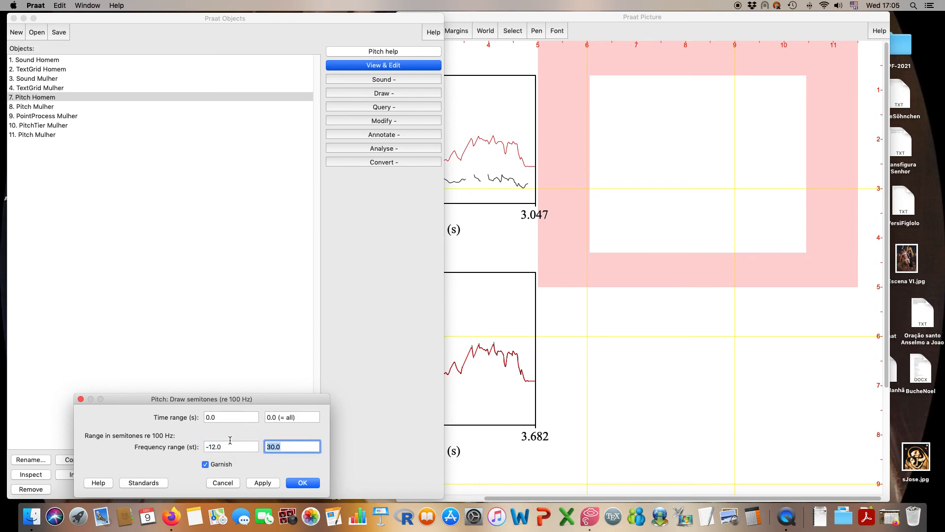
click(308, 486)
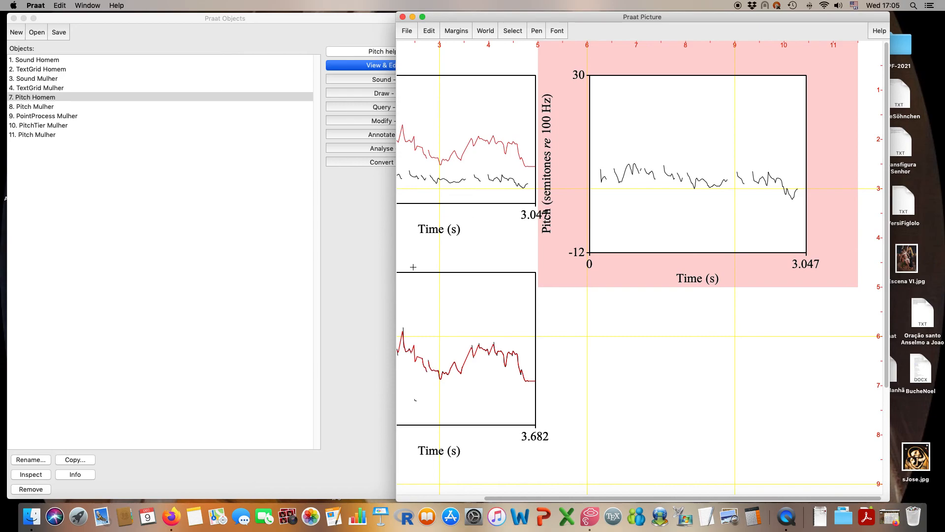
Resize the Picture window around the semitone plot and set the pen colour to red
drag(397, 261, 324, 275)
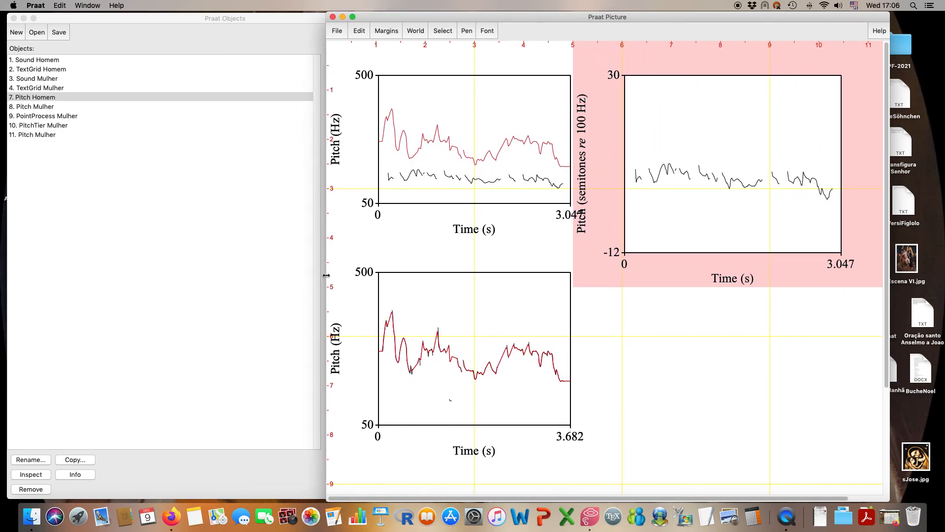
drag(642, 499, 670, 499)
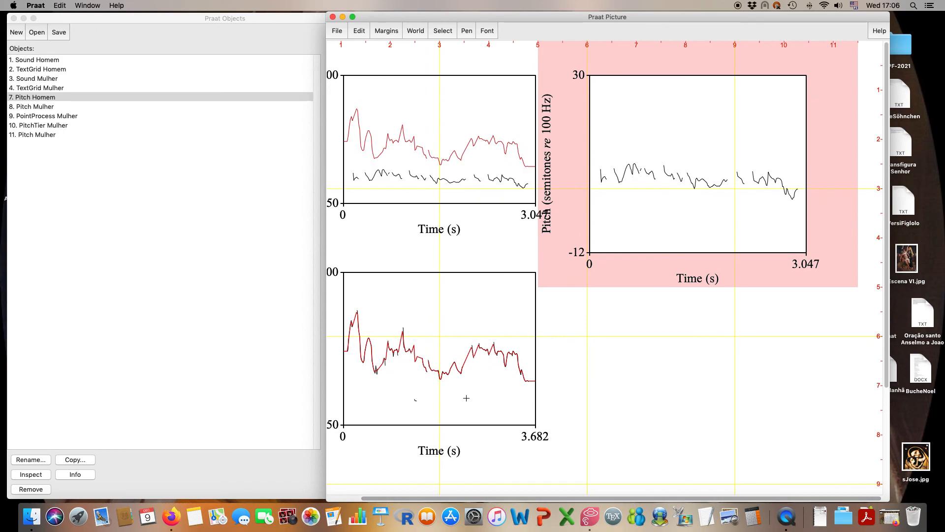
drag(322, 357, 365, 345)
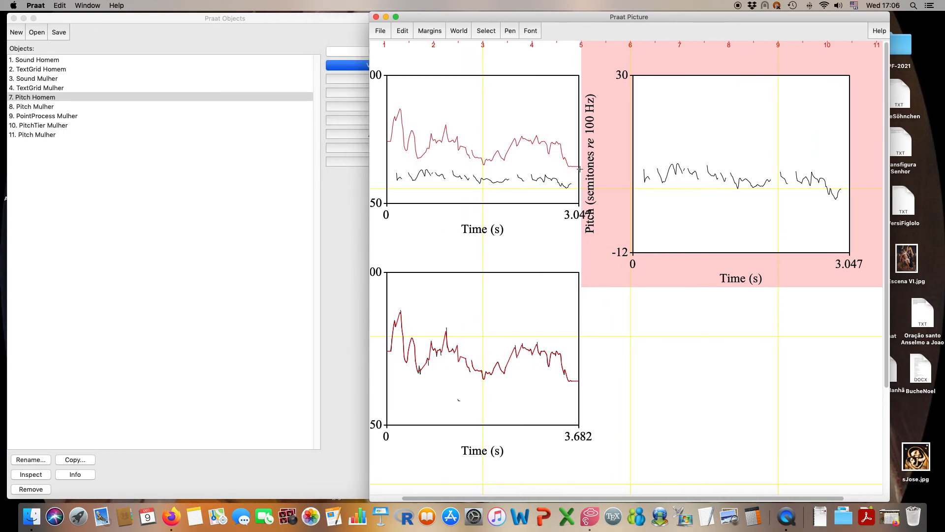
click(510, 31)
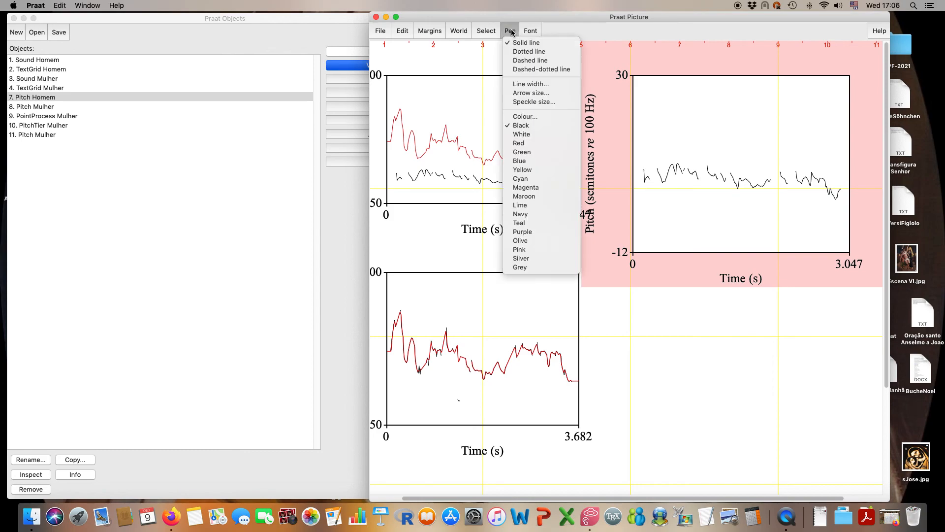
click(510, 143)
Draw the corrected Pitch Mulher (object 11) in semitones re 200 Hz over the male contour, from -12 to 30 st with garnish off
click(101, 131)
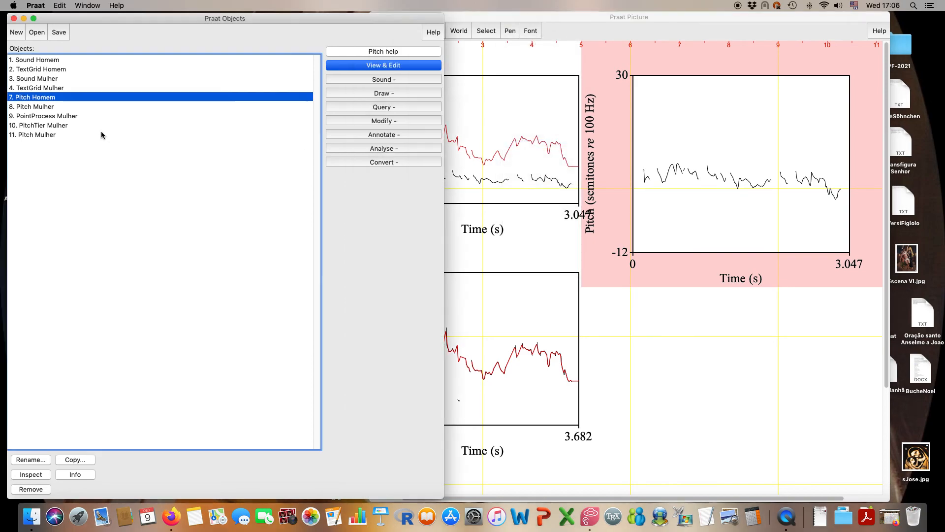
click(80, 135)
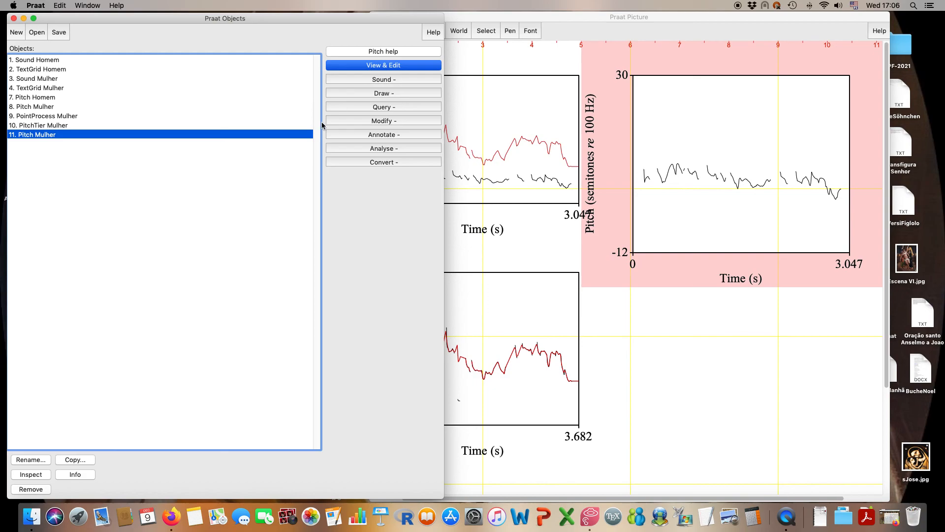
click(386, 93)
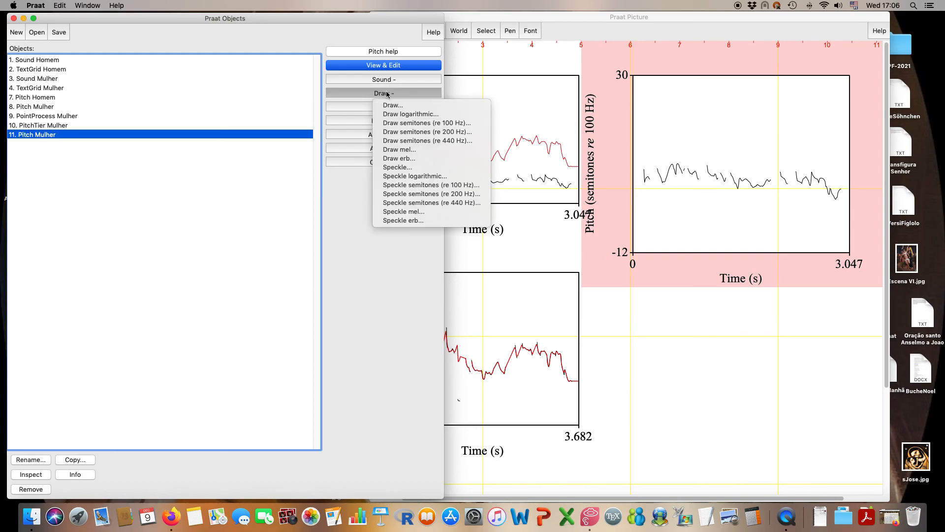
click(400, 131)
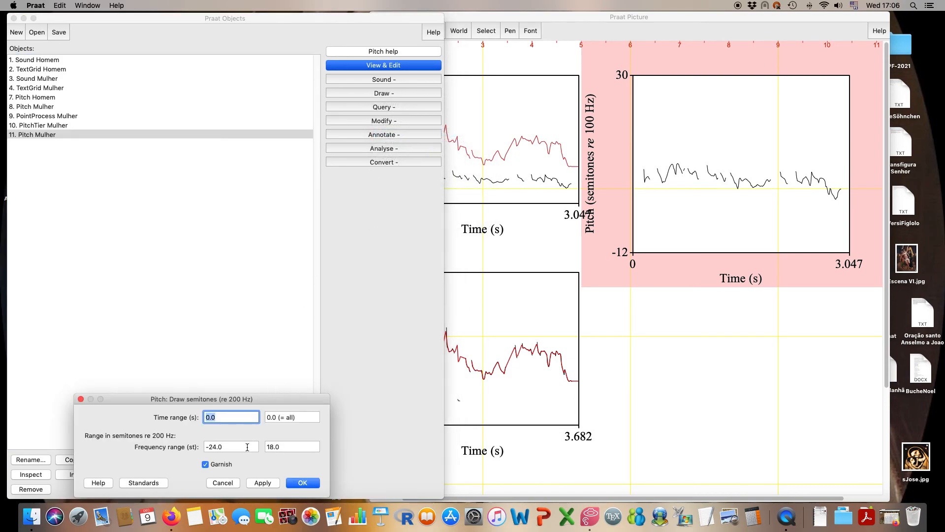
click(247, 447)
text(-12)
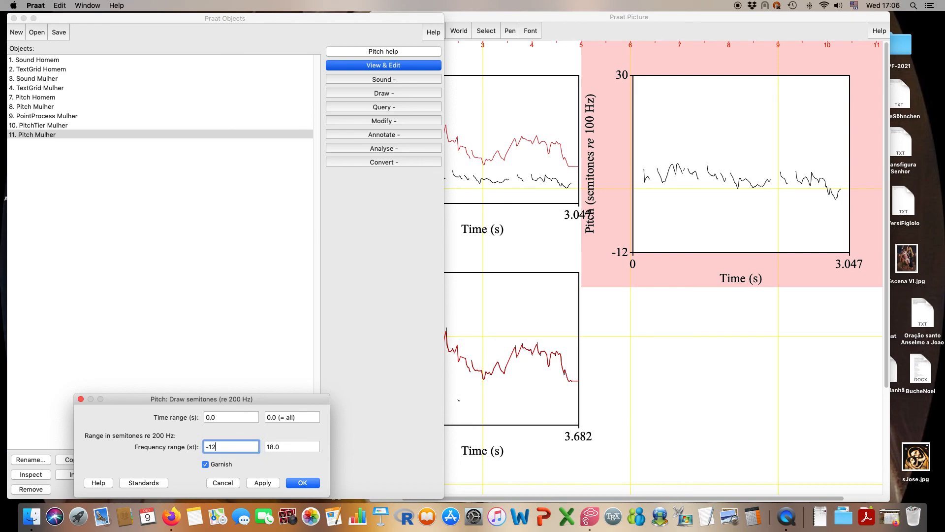
key(Tab)
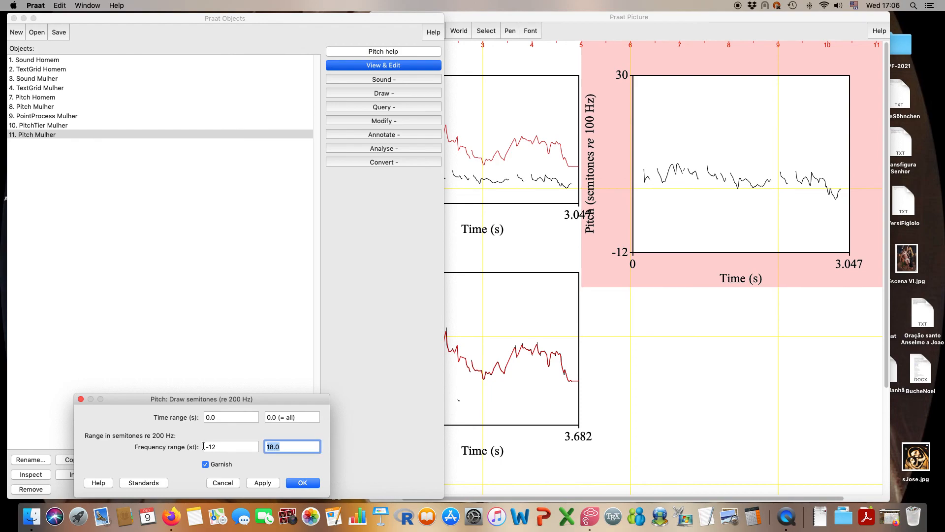
text(30)
click(205, 464)
click(303, 483)
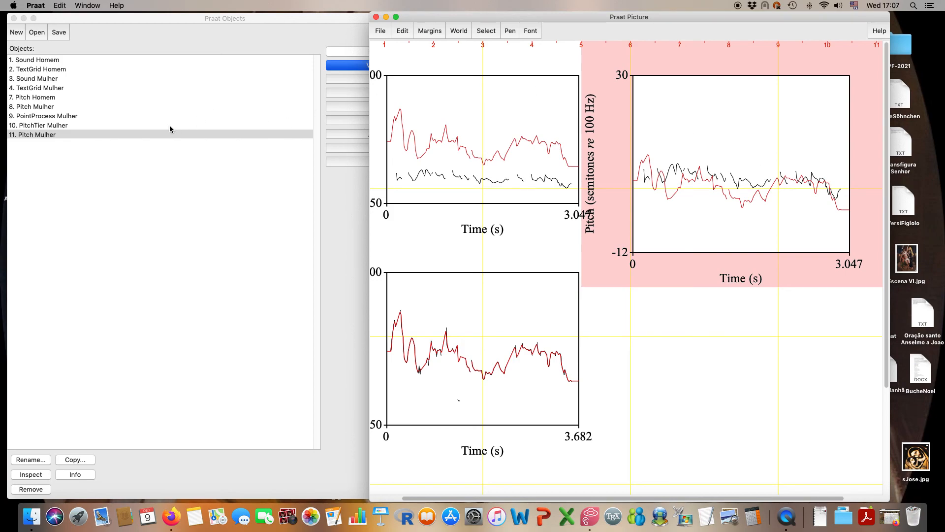
Query the mean pitch of Pitch Homem over the whole time range in semitones re 100 Hz and highlight the result's reference unit
click(240, 135)
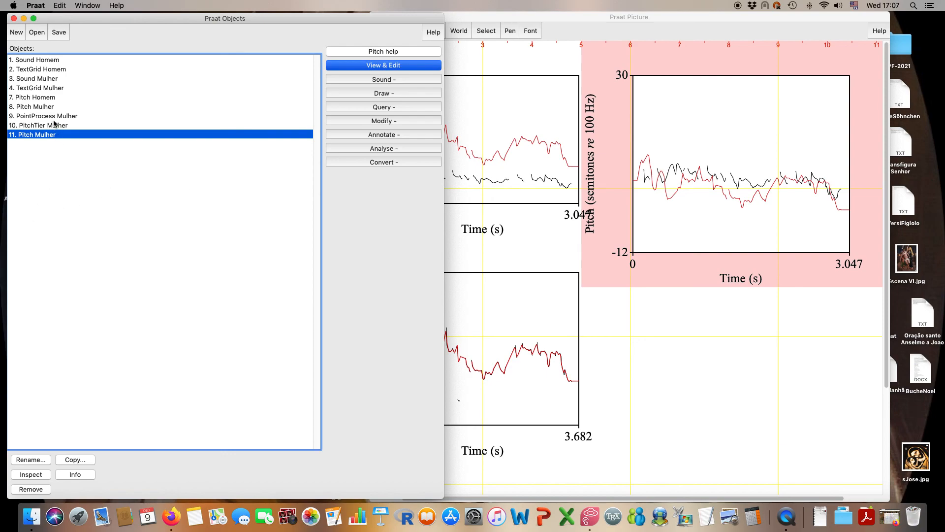
click(62, 98)
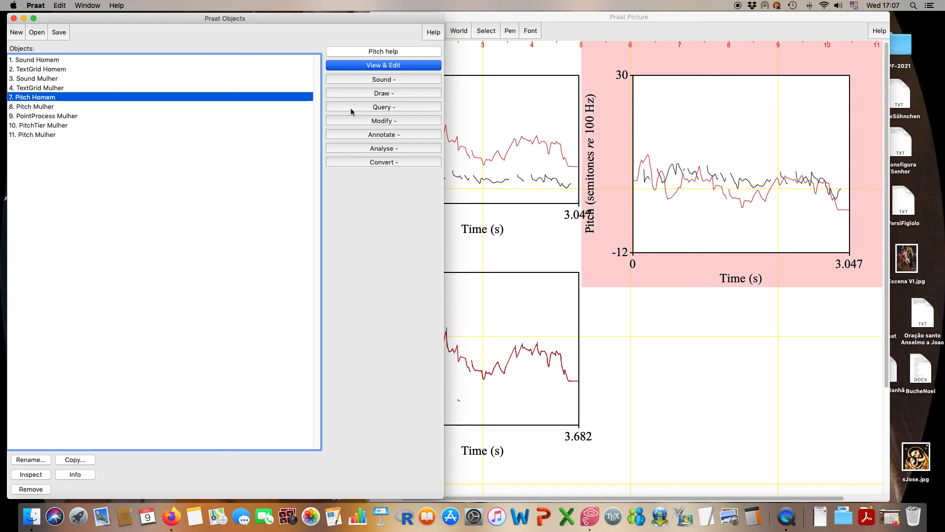
click(364, 108)
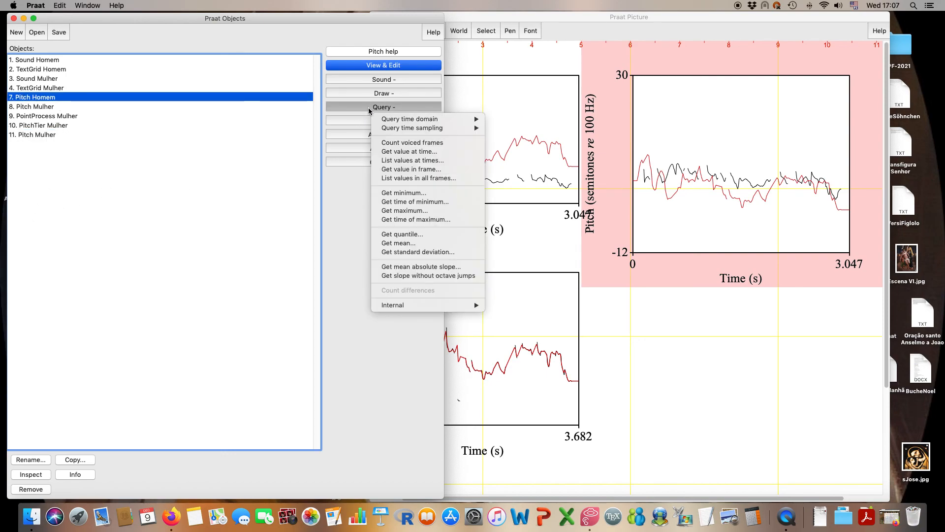
click(424, 243)
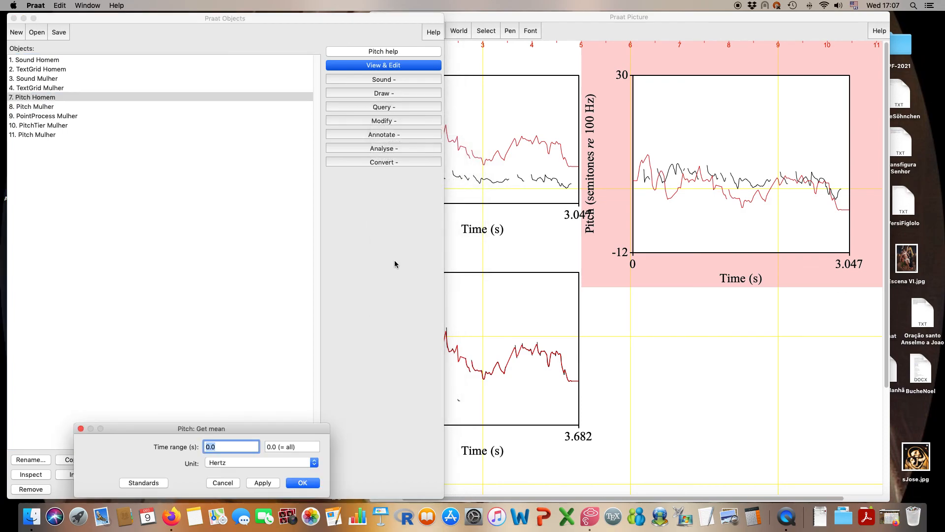
click(256, 466)
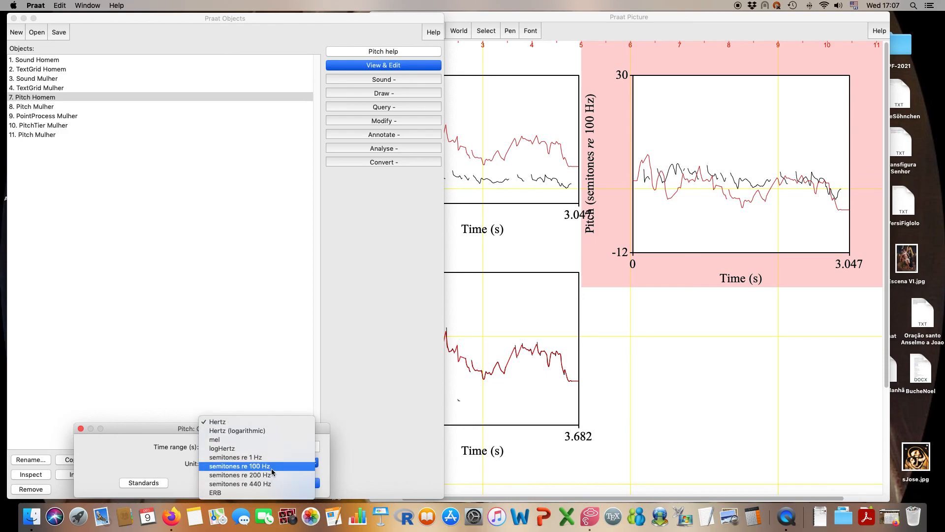
click(272, 467)
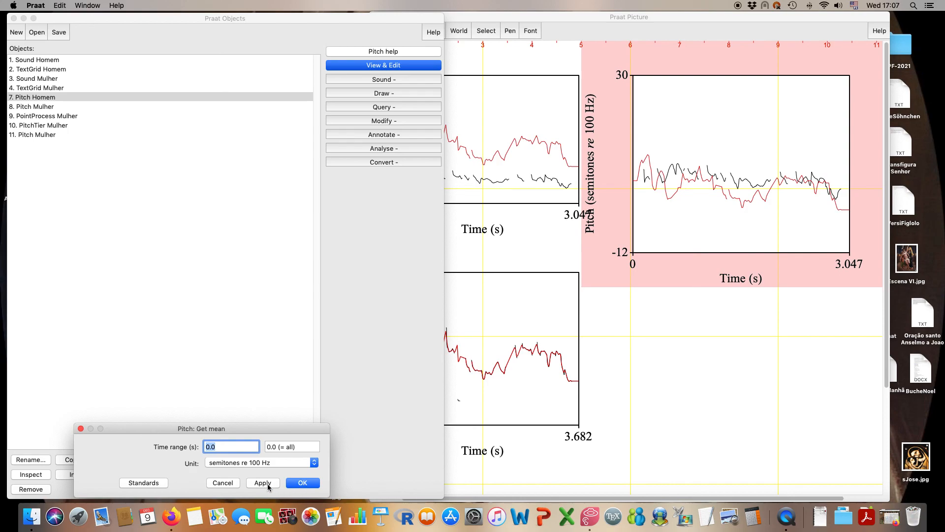
click(268, 486)
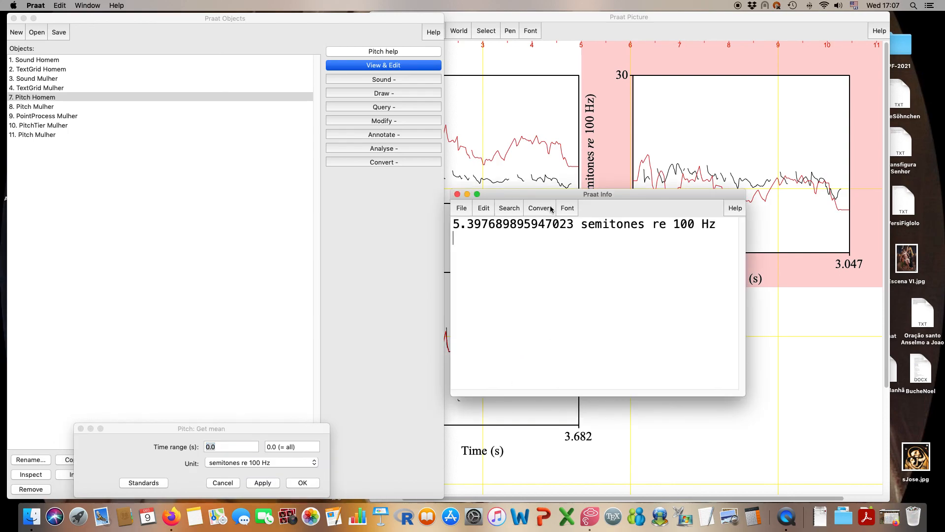
drag(541, 198, 310, 200)
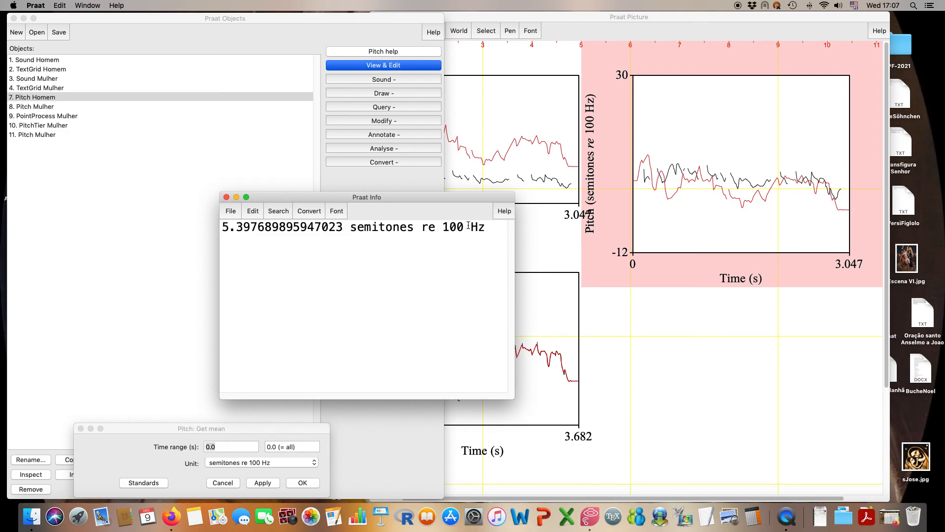
drag(422, 227, 490, 227)
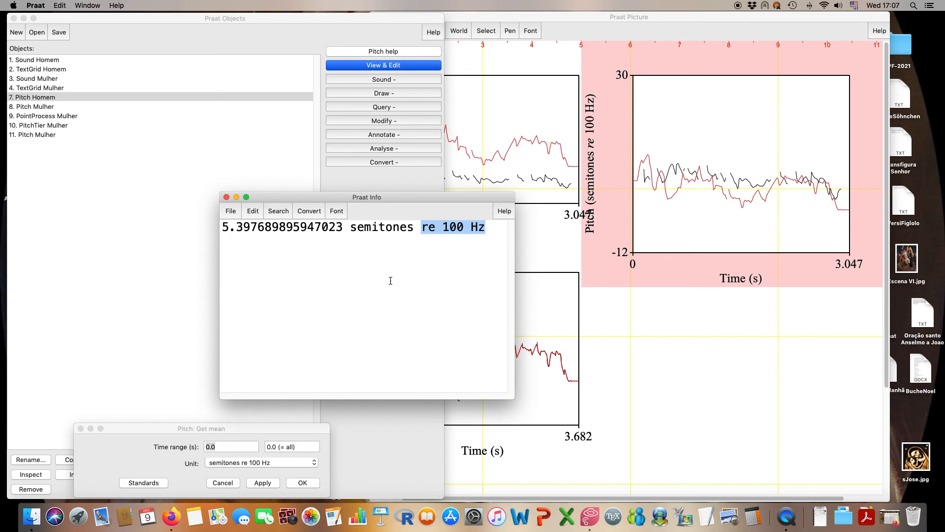
Query the mean of the corrected Pitch Mulher (object 11) over the whole time range in semitones re 200 Hz
click(55, 135)
click(55, 135)
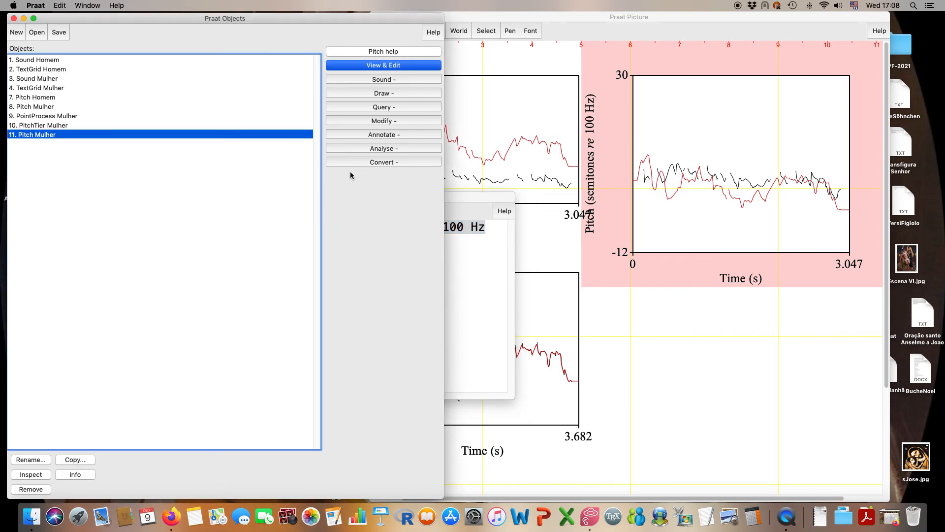
click(394, 106)
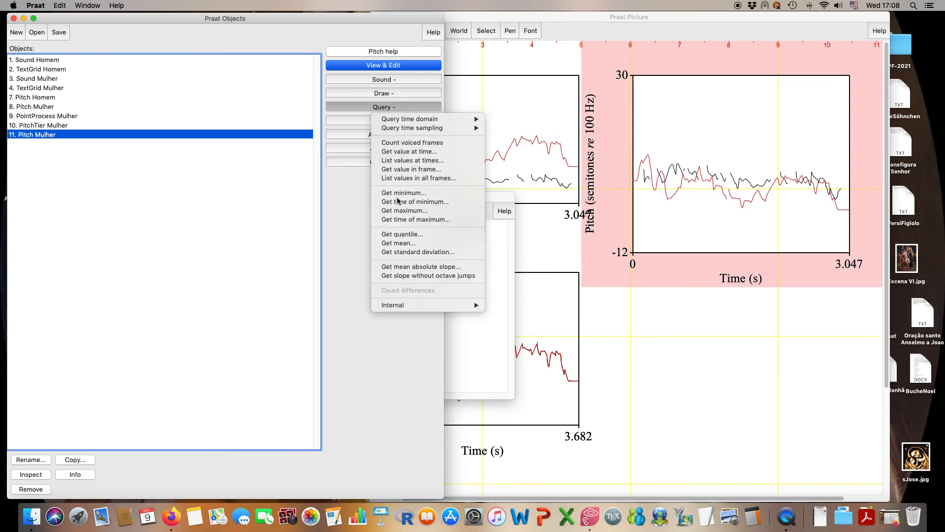
click(398, 243)
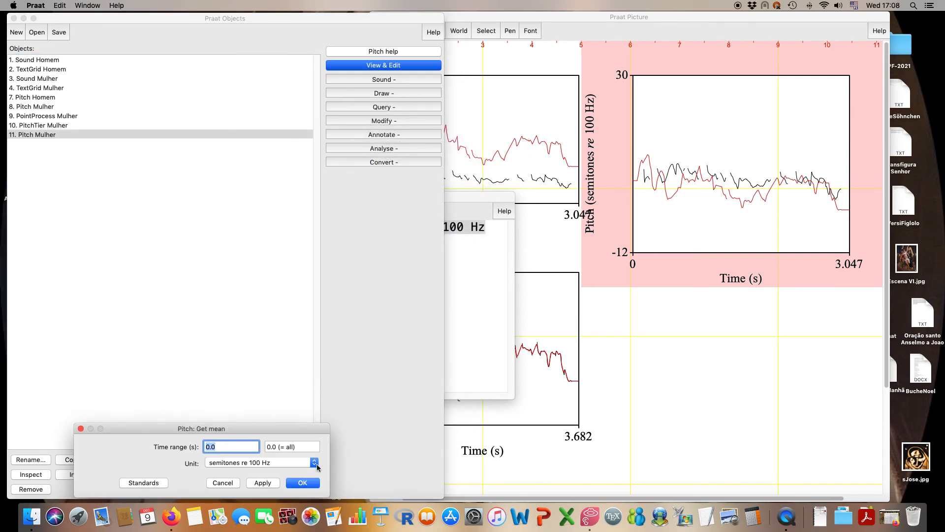
click(316, 463)
click(302, 471)
click(271, 484)
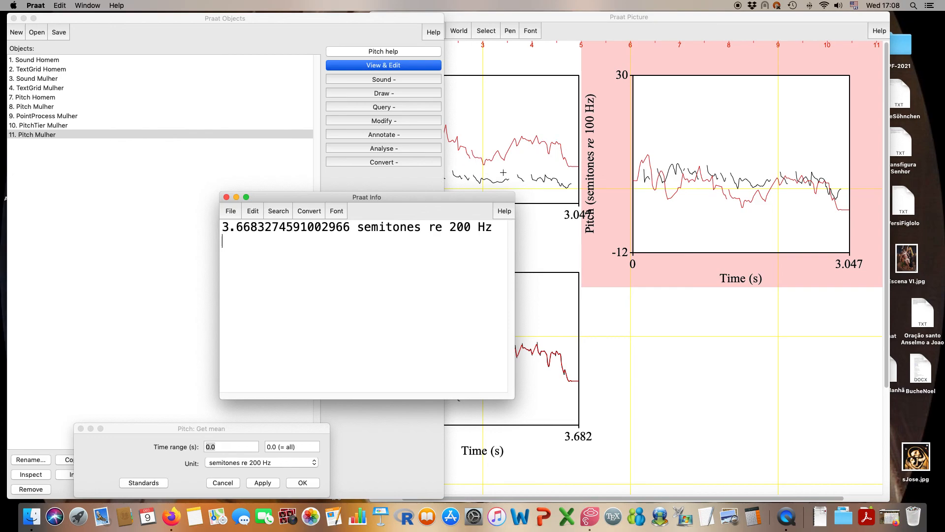
Query the mean of the corrected Pitch Mulher again in semitones re 100 Hz, and close the result window
click(316, 462)
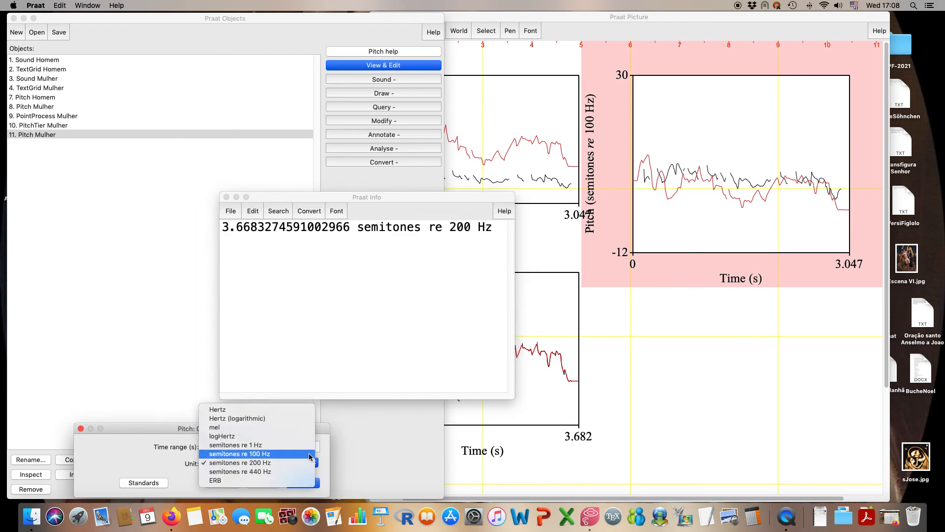
click(309, 454)
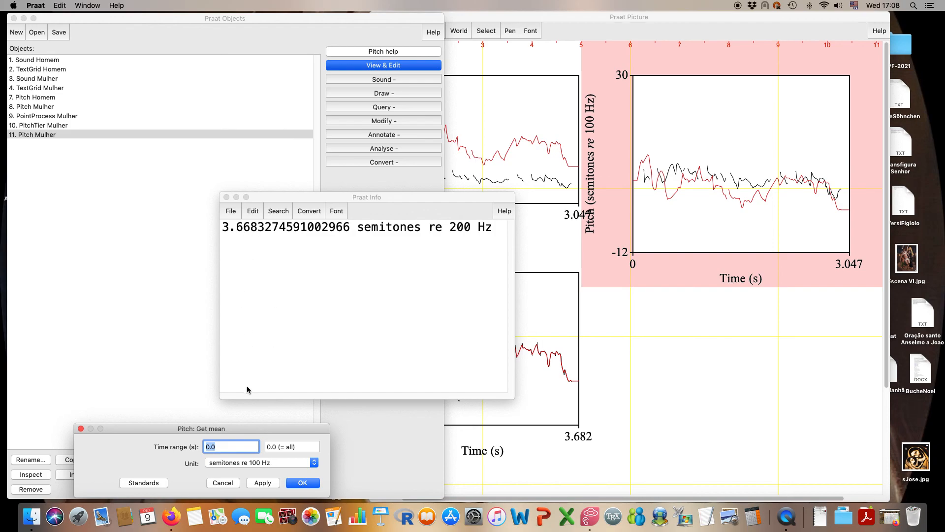
click(275, 483)
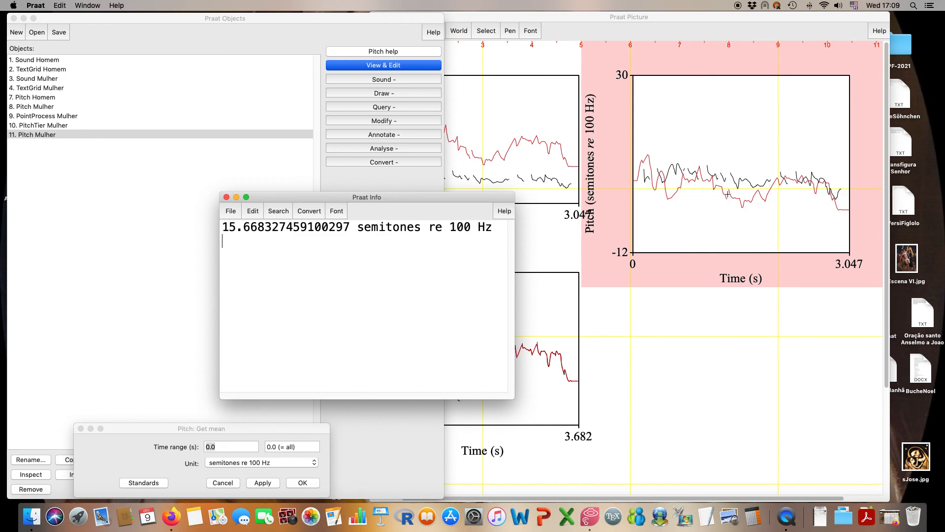
click(226, 197)
Query the standard deviation of Pitch Homem over the whole time range in semitones
click(39, 98)
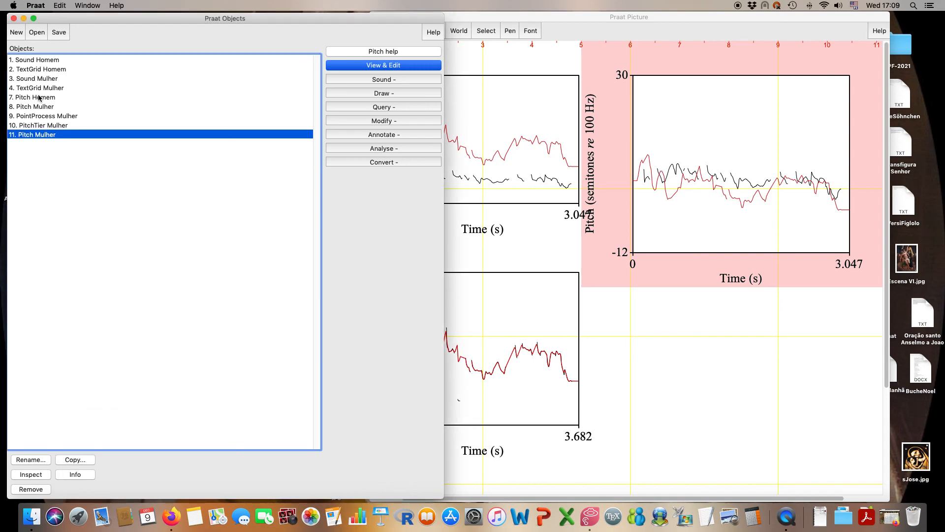
click(39, 98)
click(389, 113)
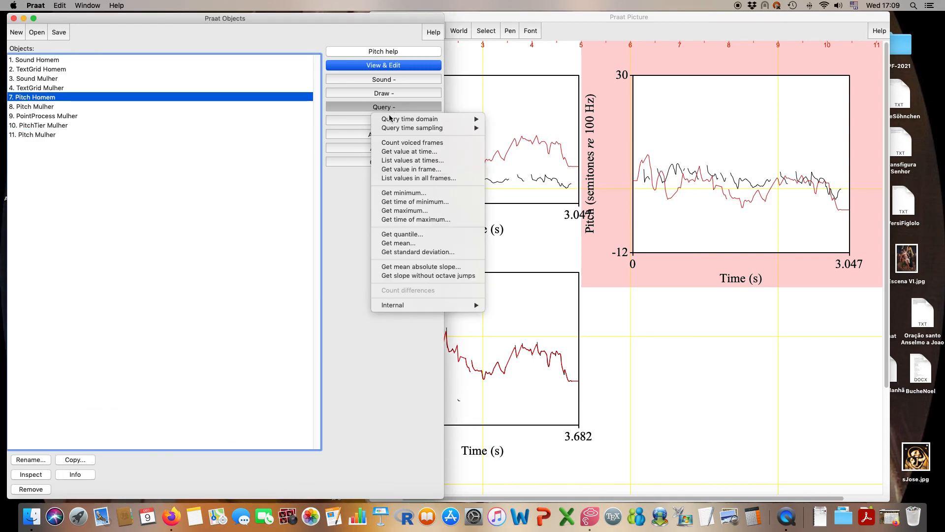
click(397, 252)
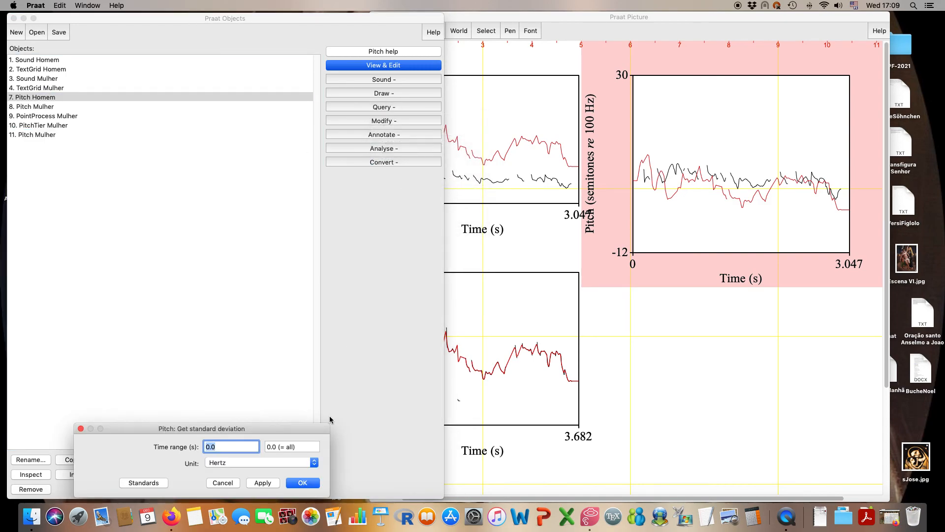
click(313, 465)
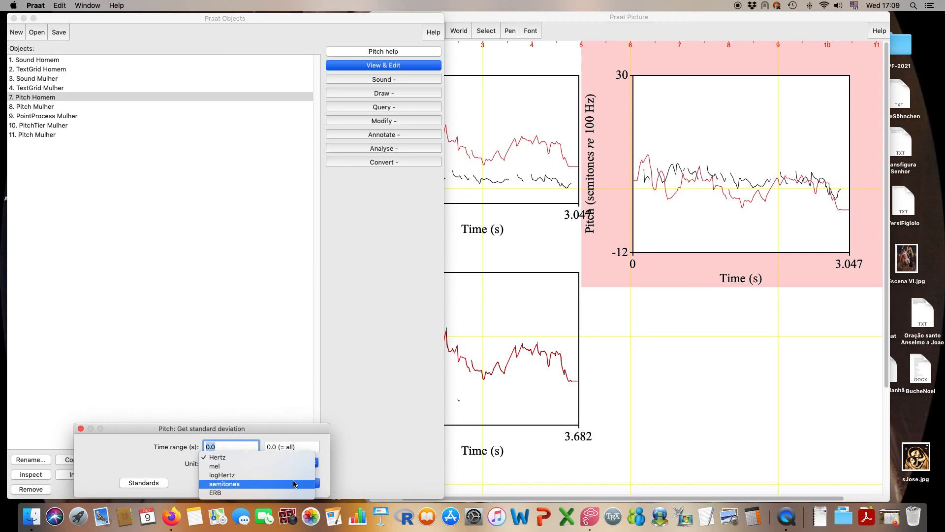
click(293, 484)
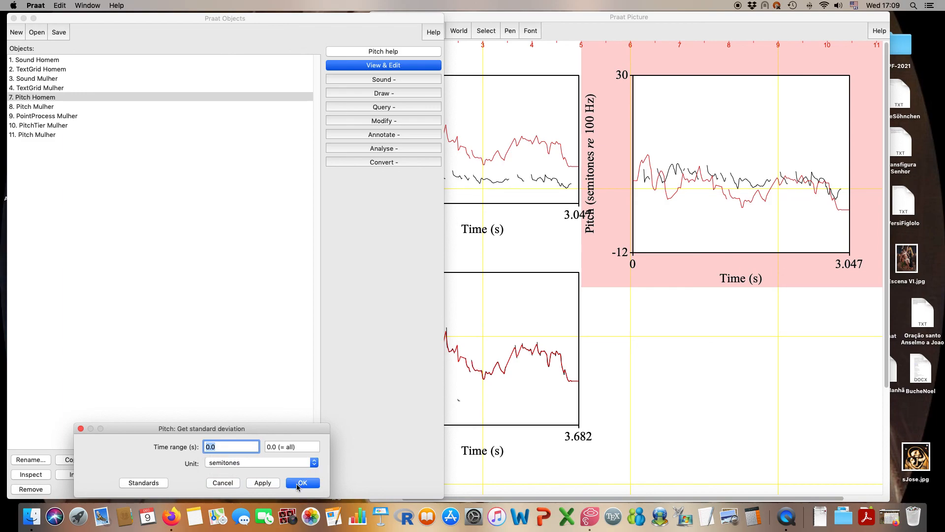
click(297, 484)
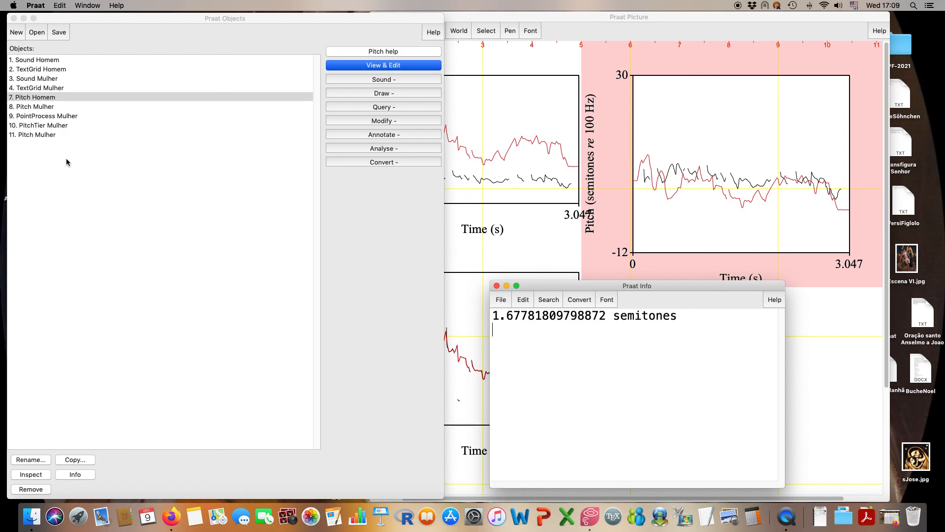
Query the standard deviation of the corrected Pitch Mulher (object 11) in semitones over the whole time range
click(53, 134)
click(53, 134)
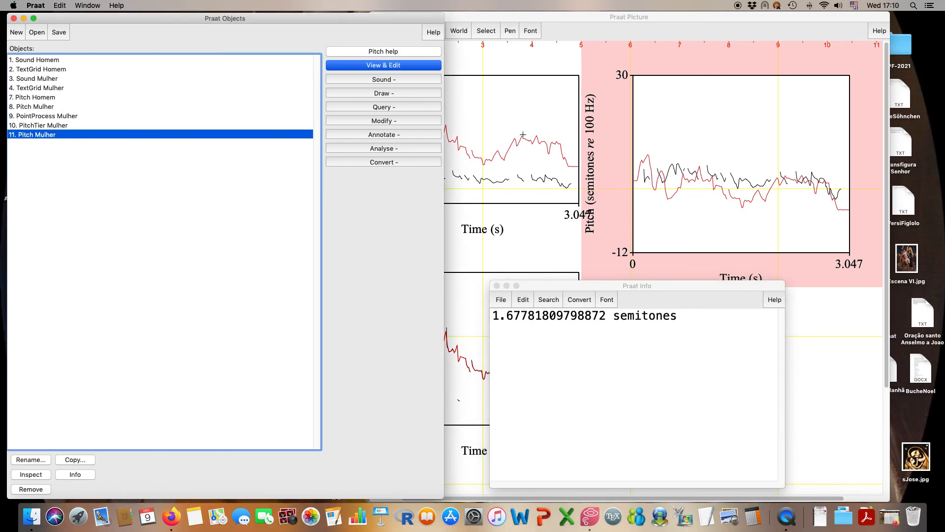
click(395, 114)
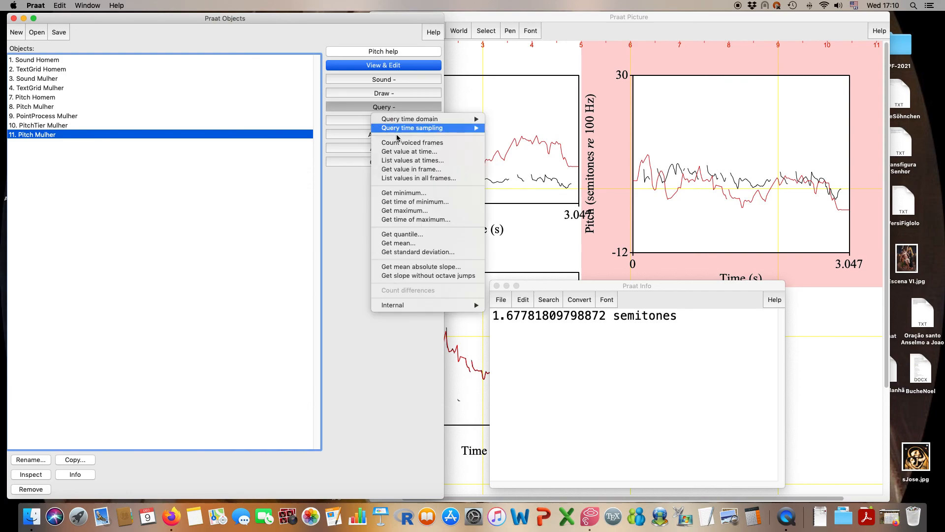
click(427, 253)
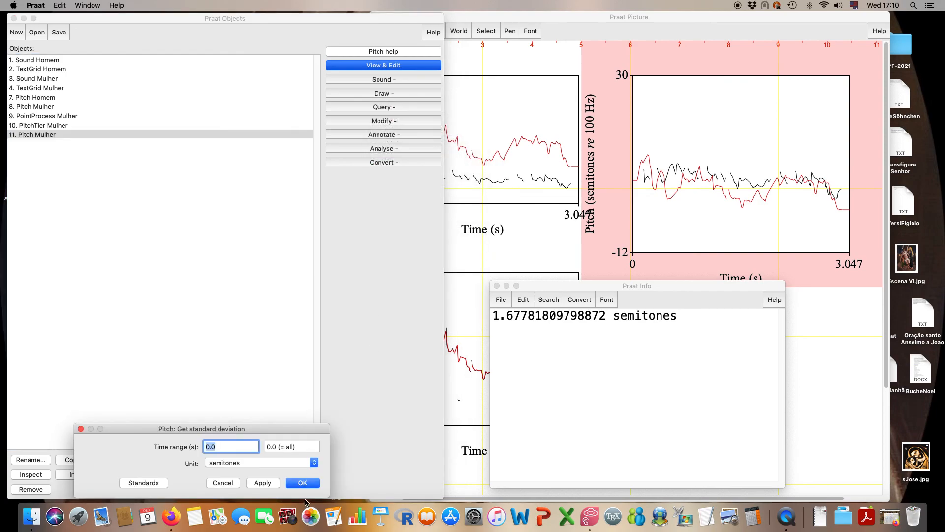
click(305, 483)
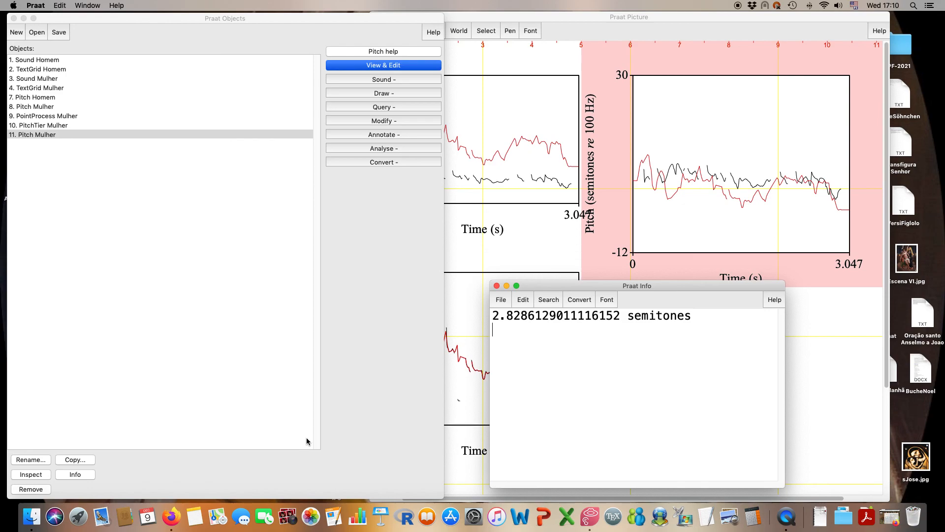
Query the local shimmer of PointProcess Mulher together with Sound Mulher, using the default period and amplitude settings
click(84, 117)
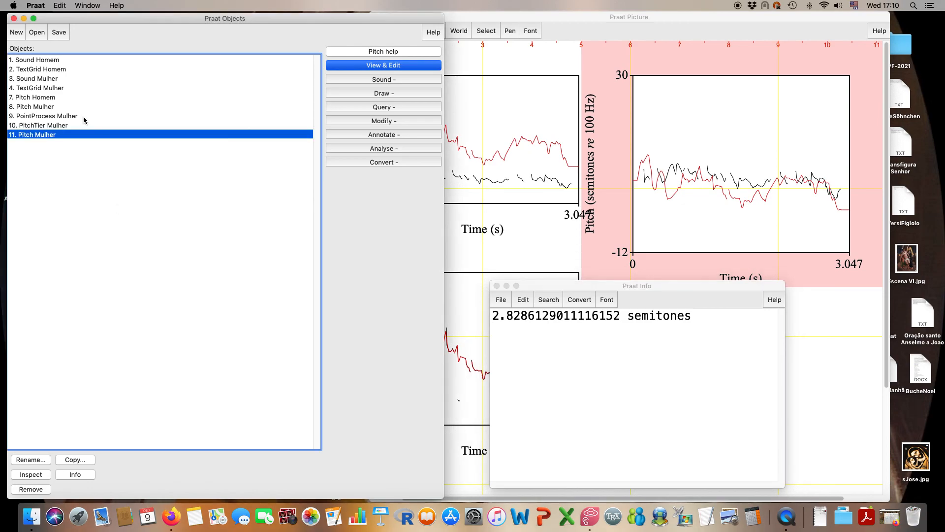
click(83, 117)
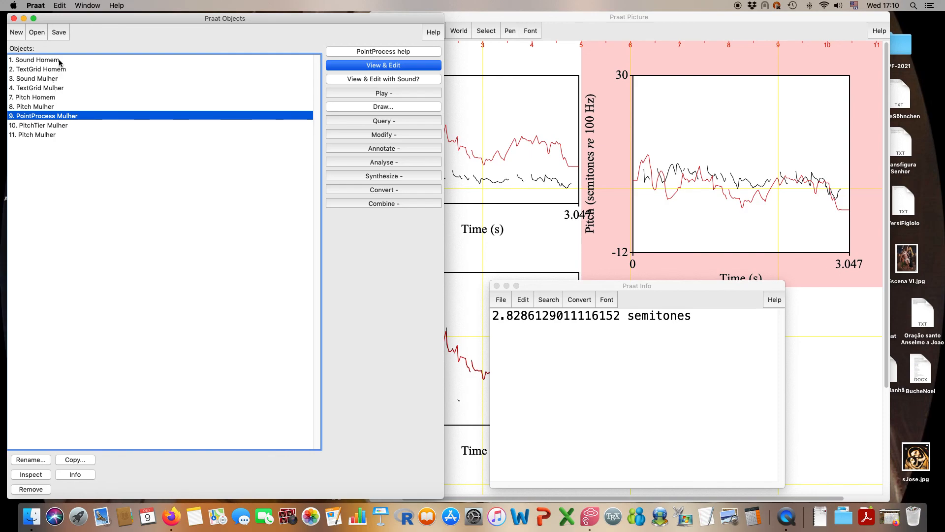
super+click(57, 79)
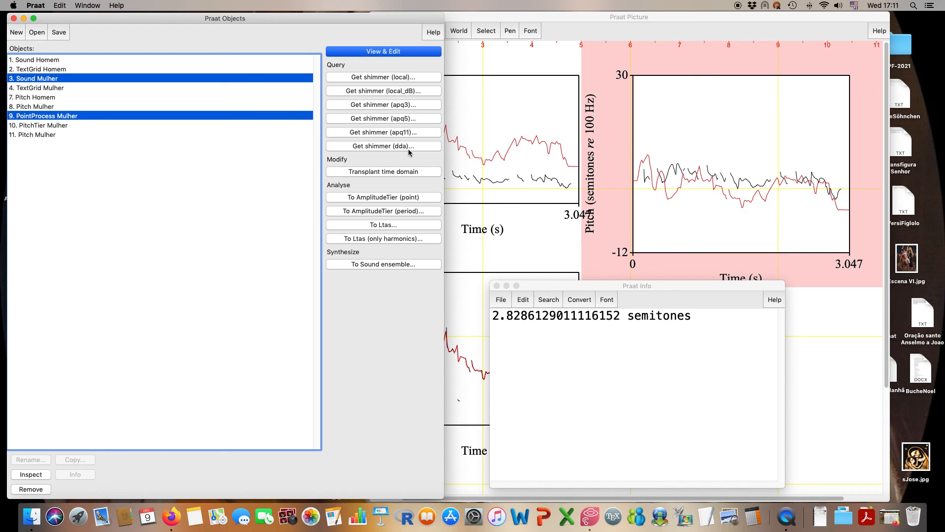
click(413, 78)
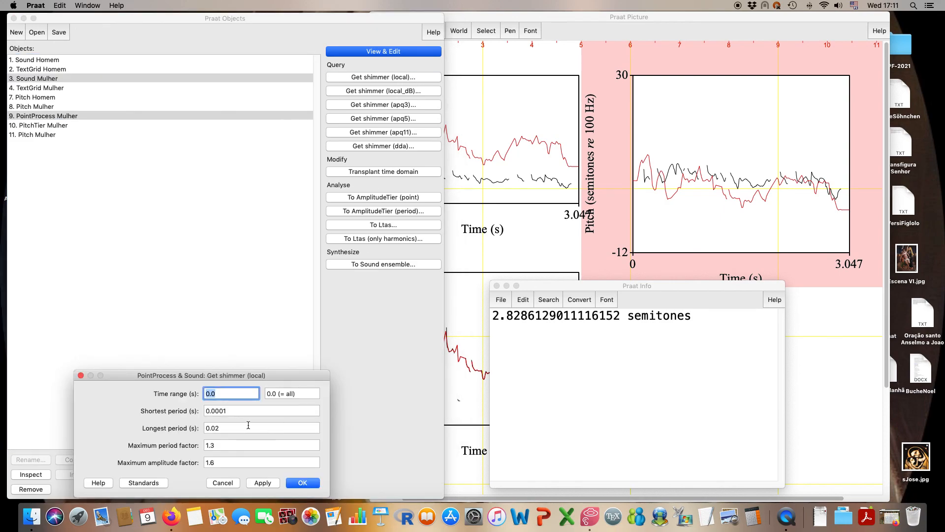
click(294, 484)
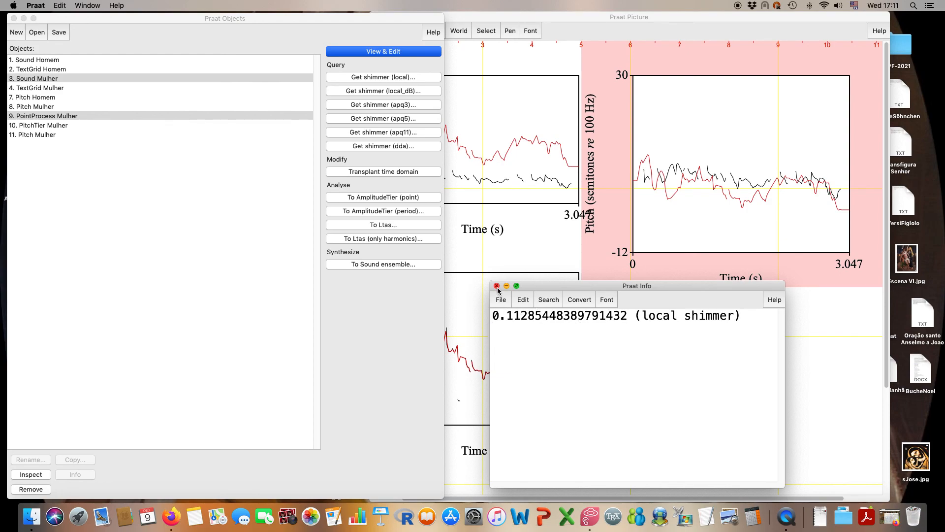
Query the local shimmer in dB for the same PointProcess and Sound with default settings, and close the query dialog
click(407, 92)
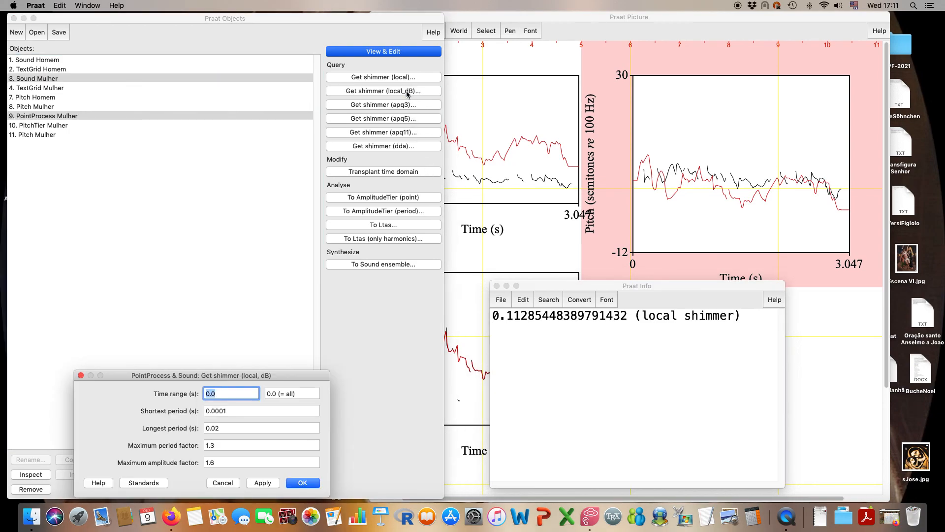
click(496, 286)
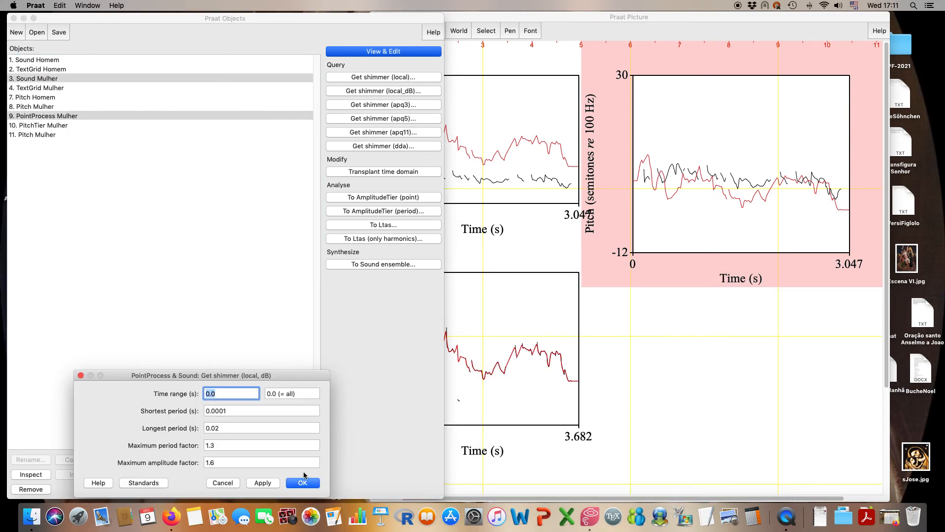
click(267, 486)
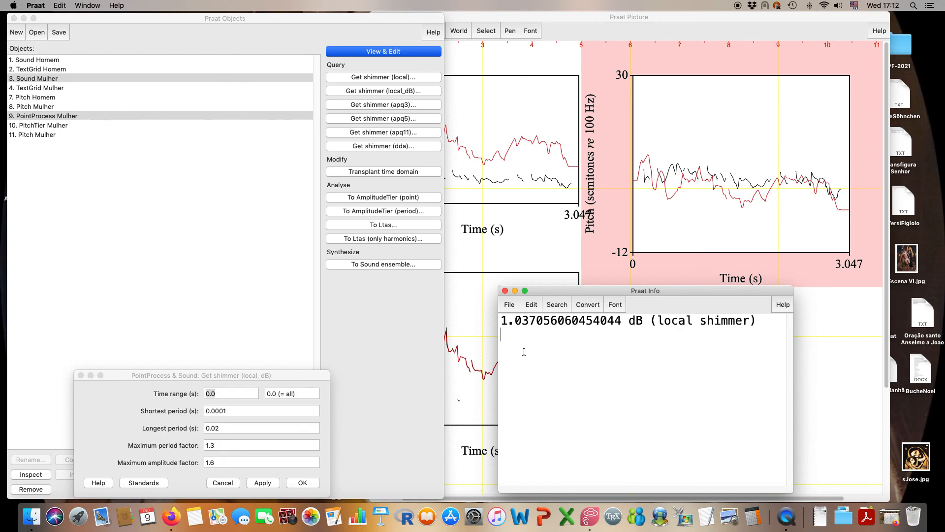
click(81, 376)
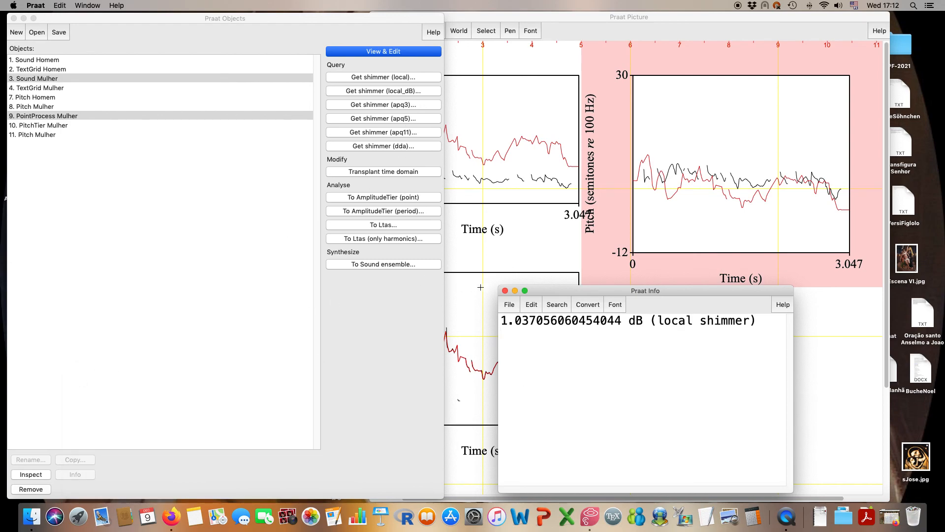
Close the shimmer result, open Sound Mulher in the sound editor and show its glottal pulses
click(506, 291)
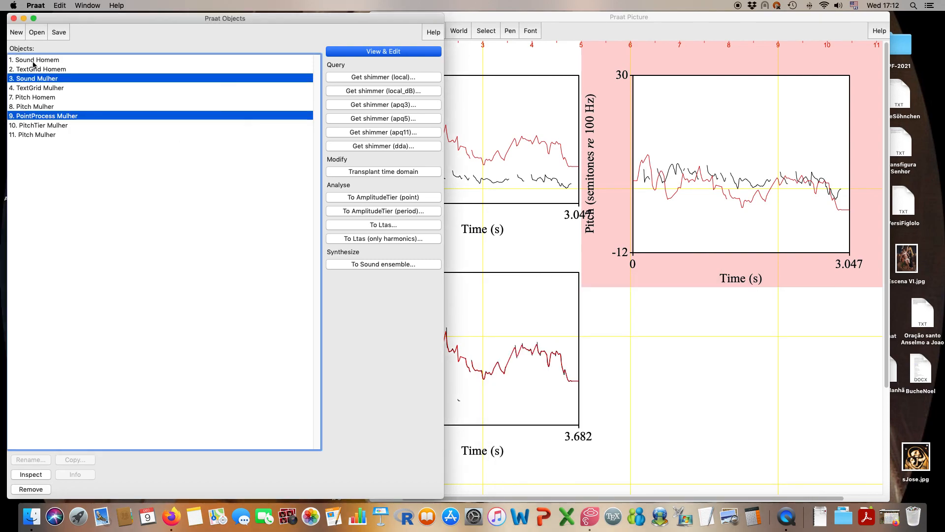
click(36, 79)
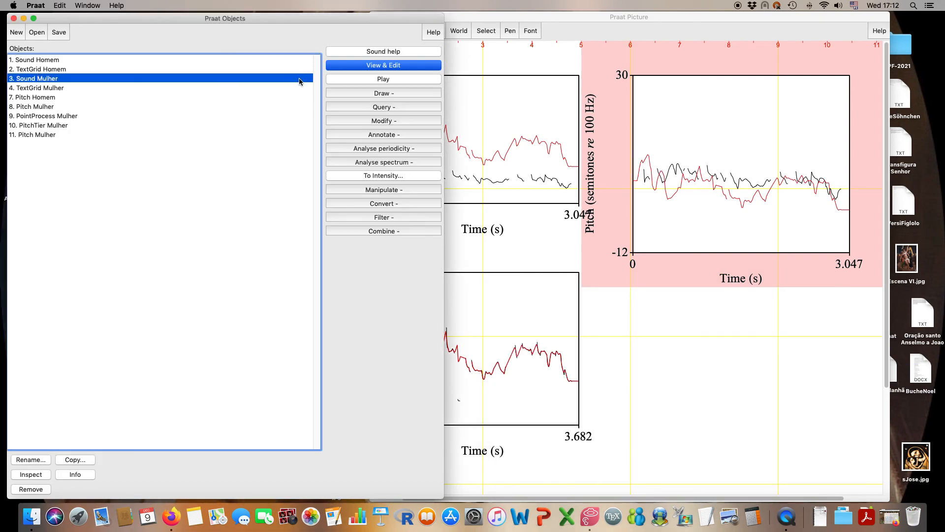
click(334, 68)
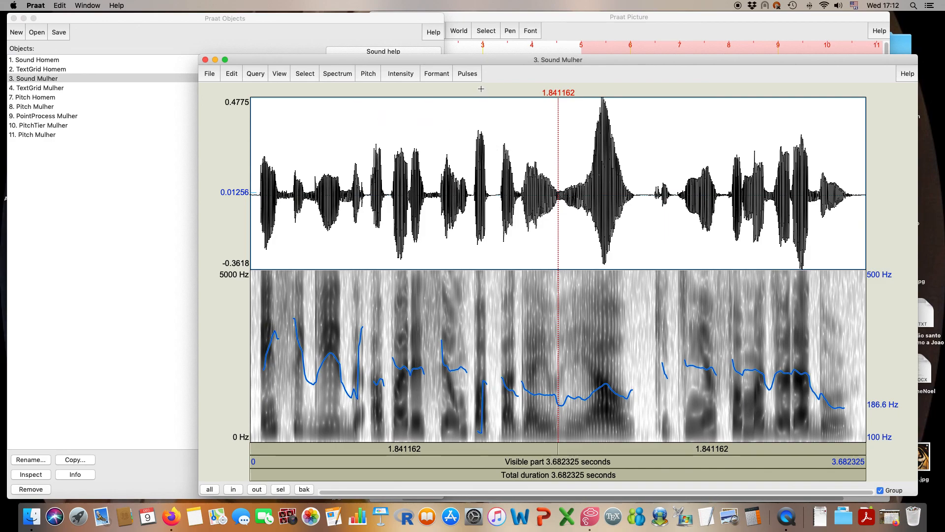
click(467, 73)
click(476, 85)
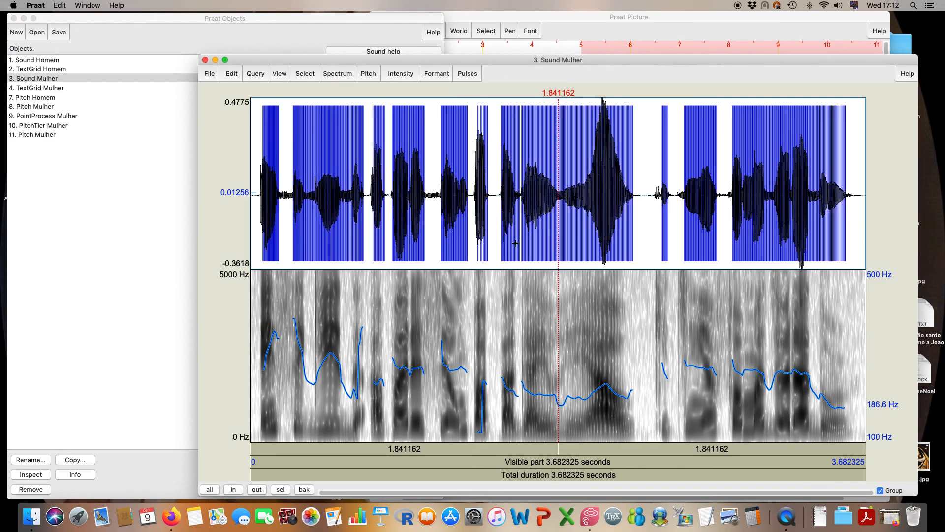
Select the speech in Sound Mulher from about 0.044 s to 3.600 s and generate its voice report
drag(258, 256, 852, 250)
click(465, 73)
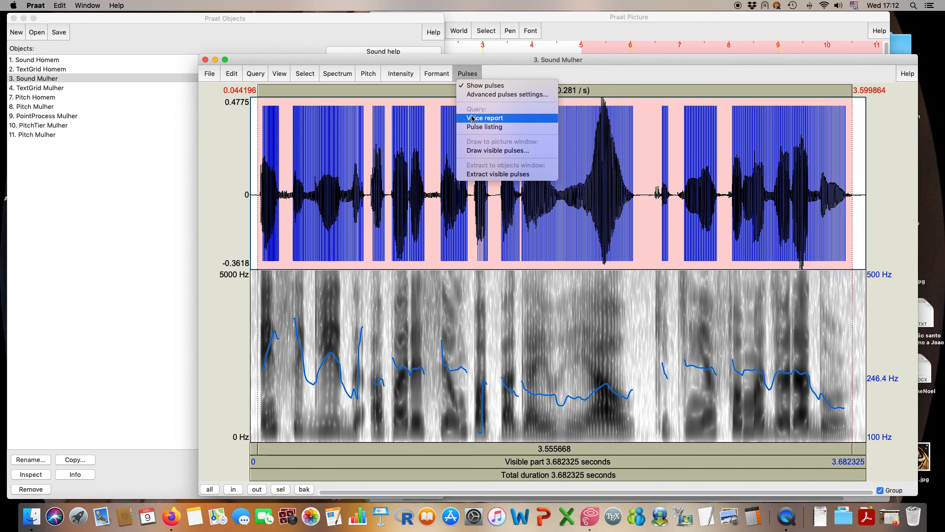
click(280, 74)
click(280, 74)
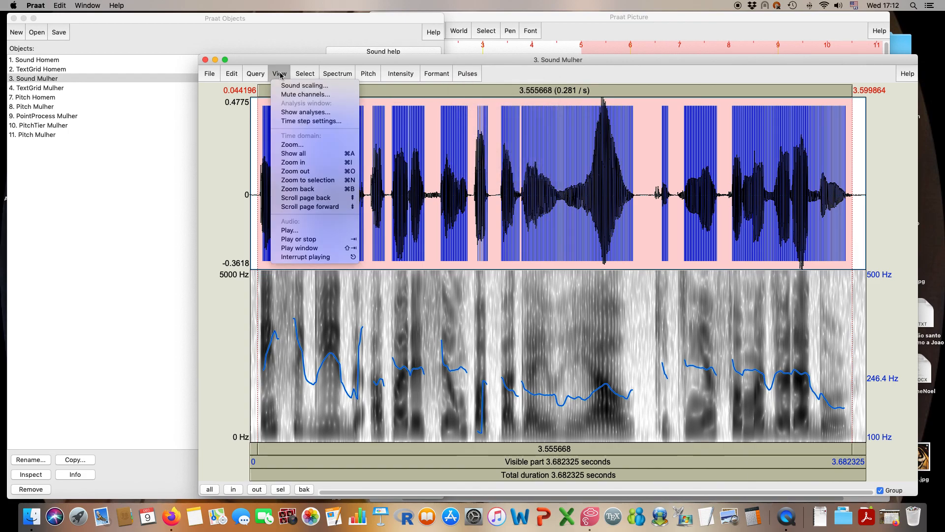
click(471, 73)
click(473, 74)
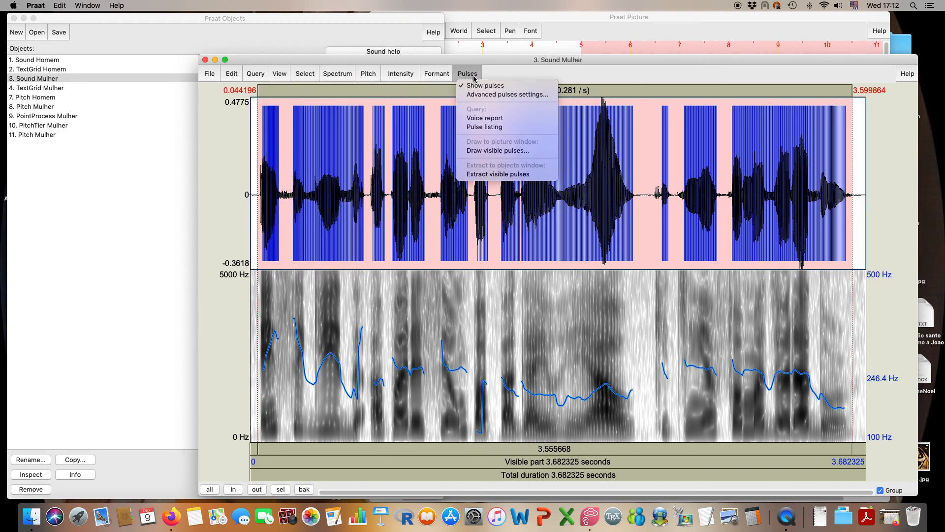
click(485, 118)
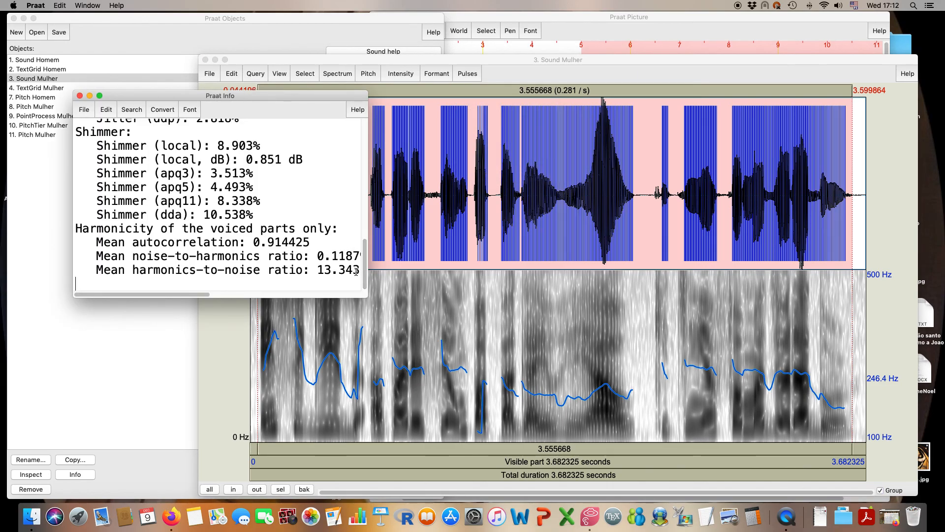
Enlarge the Sound Mulher voice report, examine local jitter, local shimmer and mean harmonics-to-noise ratio, and close the report
drag(369, 300, 517, 501)
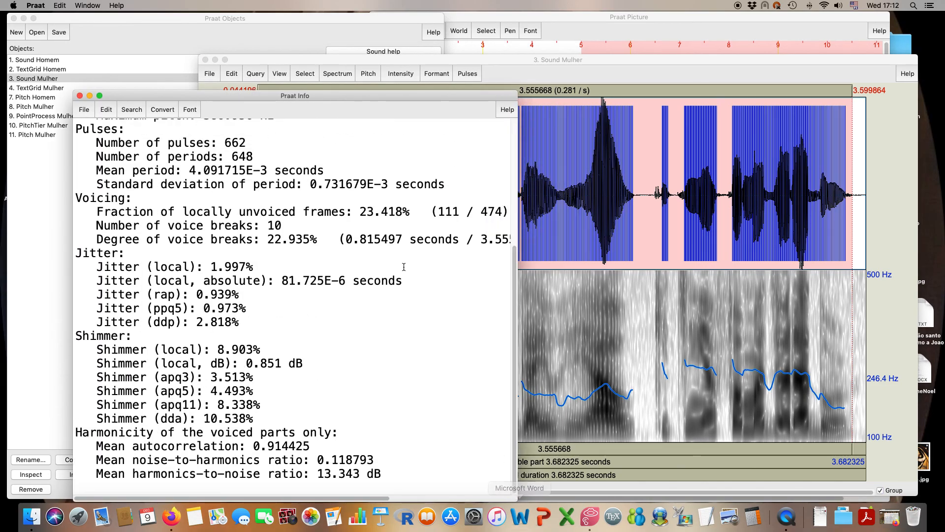
drag(276, 95, 528, 33)
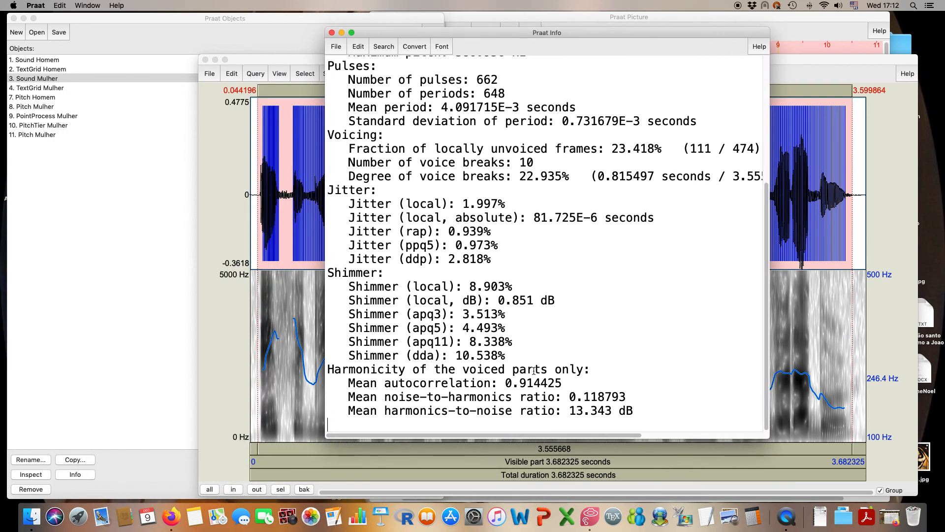
drag(634, 414, 326, 414)
scroll(460, 307, up, 2)
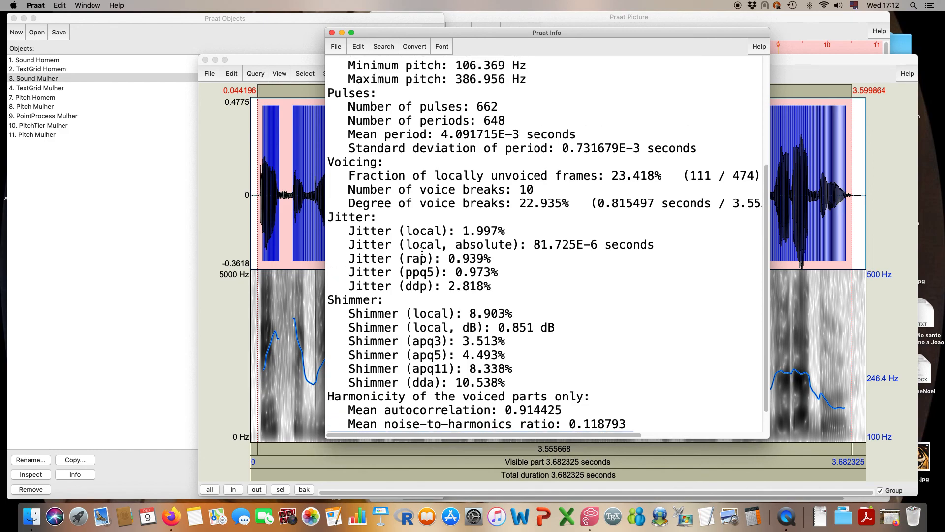
drag(508, 231, 348, 235)
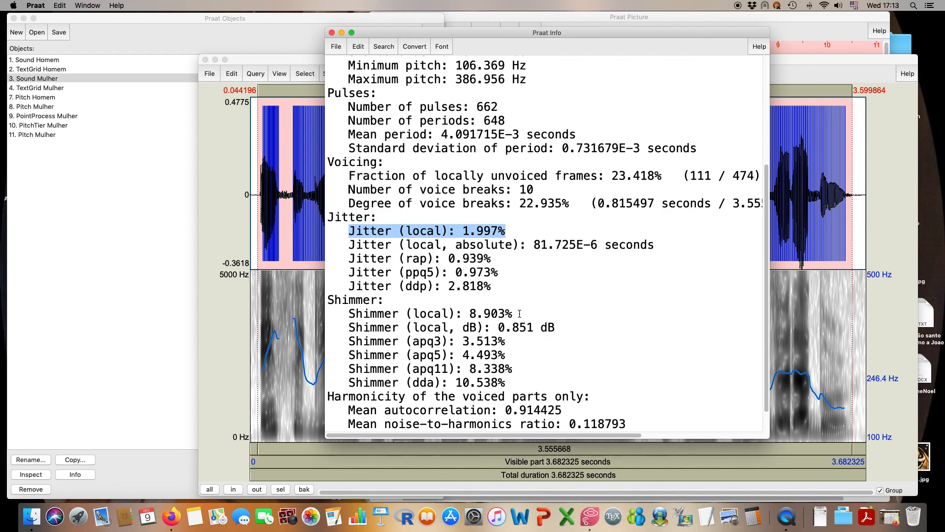
scroll(560, 340, down, 1)
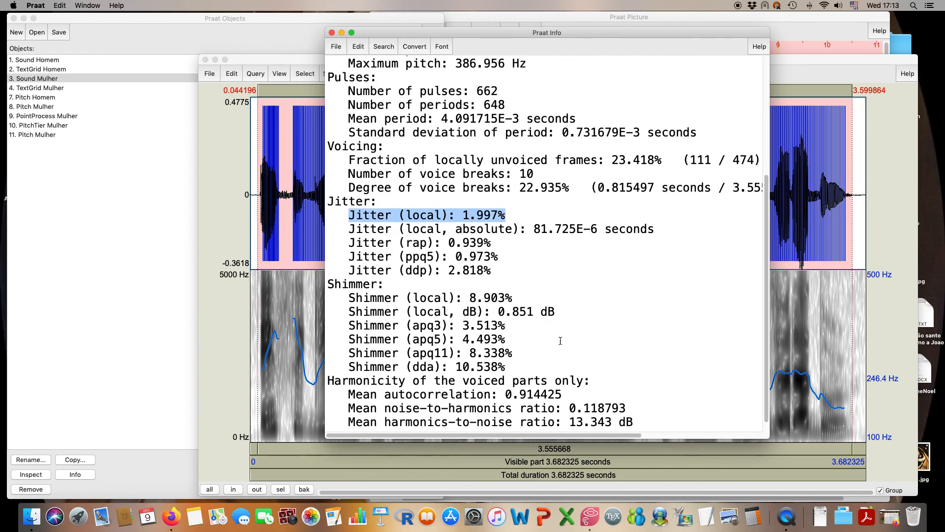
drag(566, 312, 350, 303)
scroll(473, 358, down, 1)
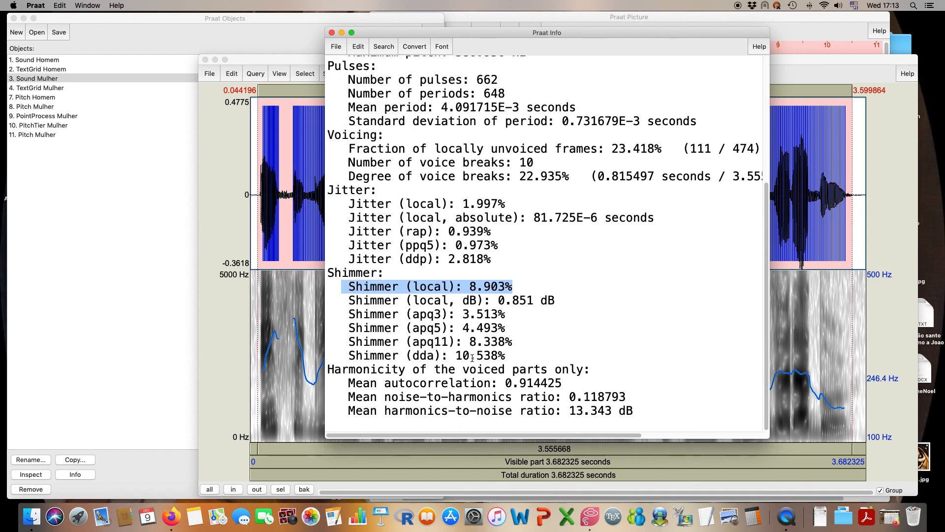
drag(634, 413, 333, 415)
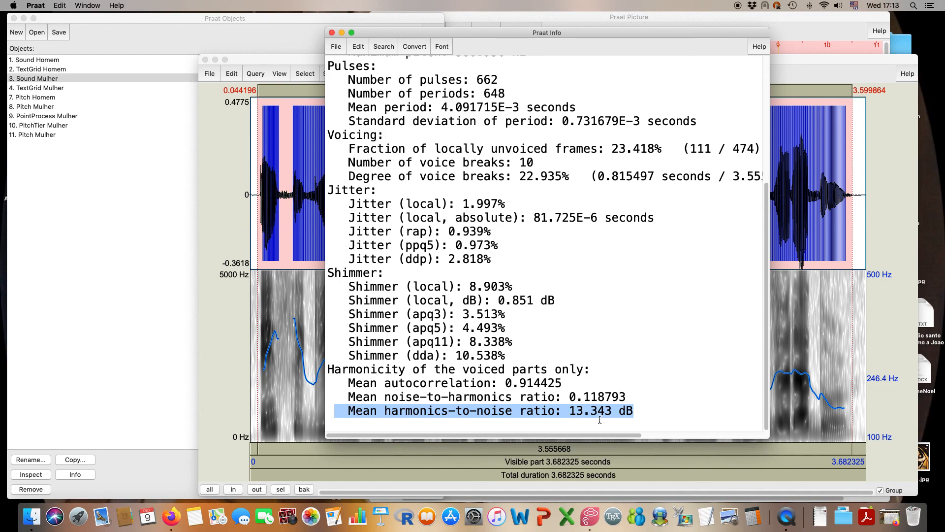
click(624, 410)
drag(630, 411, 567, 415)
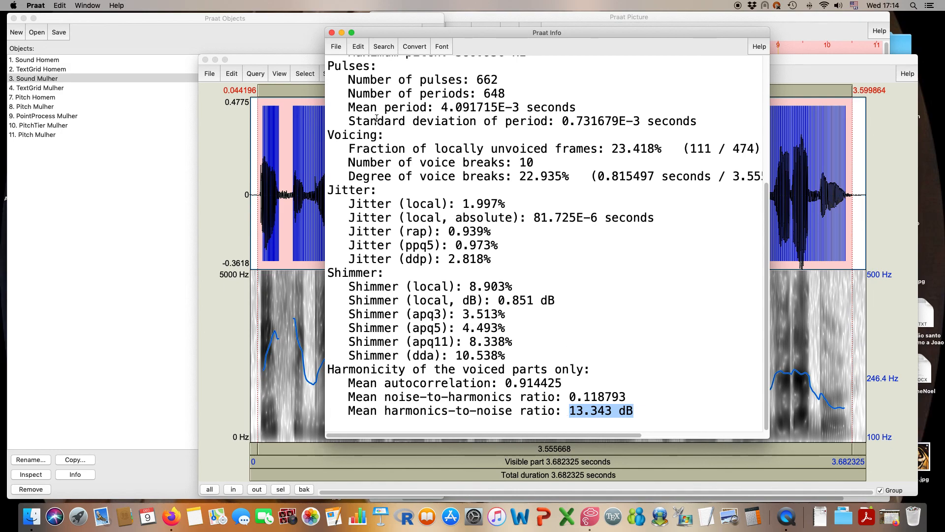
click(331, 32)
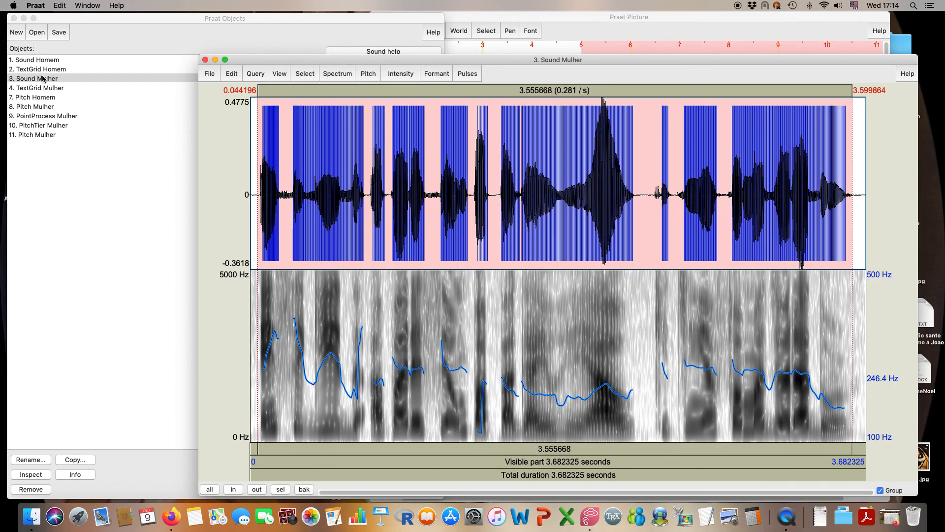
Open Sound Homem in the editor, select about 0.083 s to 2.986 s and generate its voice report
click(53, 81)
click(66, 59)
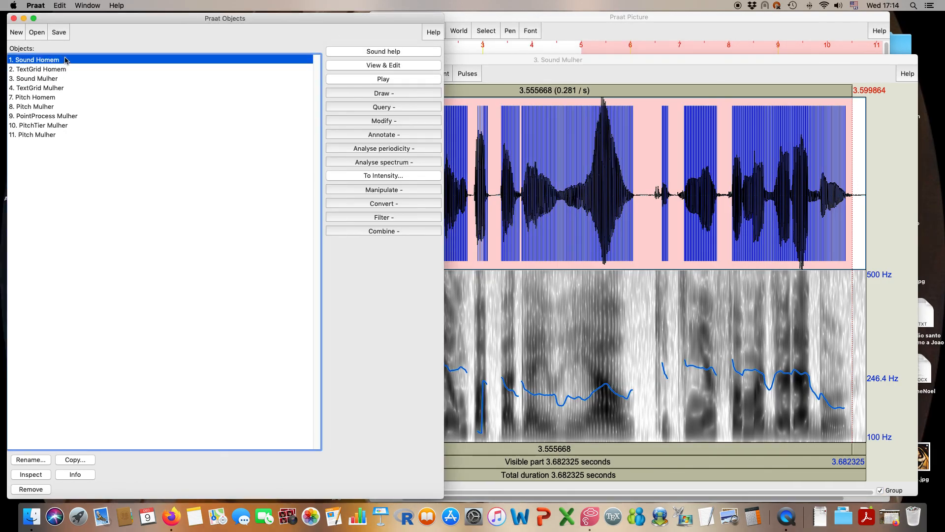
click(347, 66)
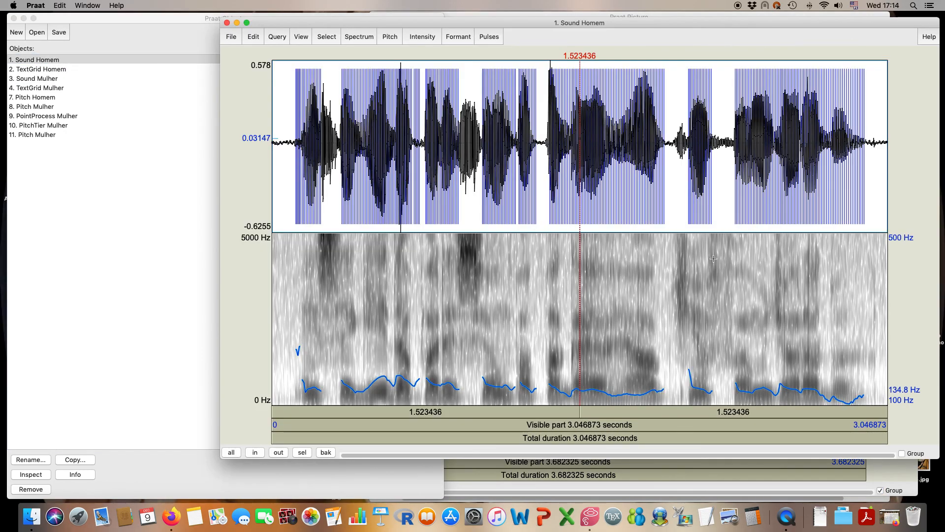
drag(289, 229, 875, 143)
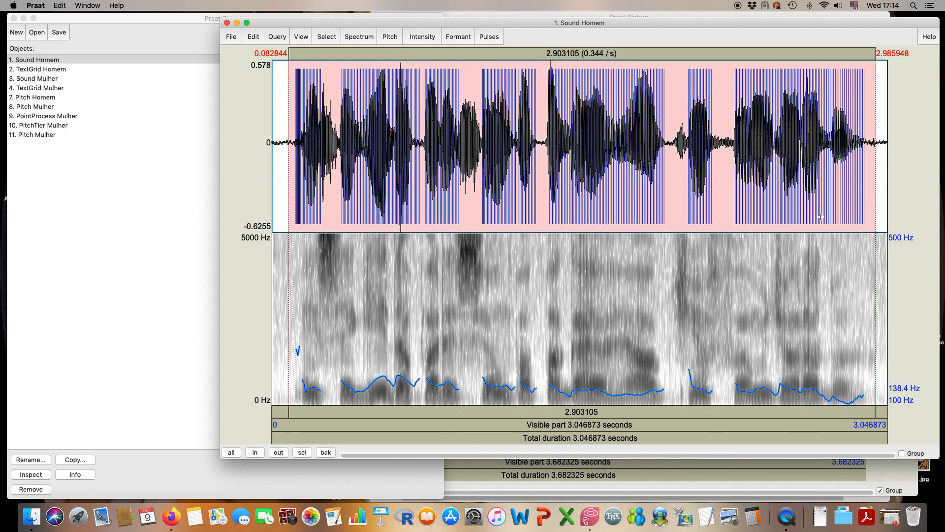
click(488, 38)
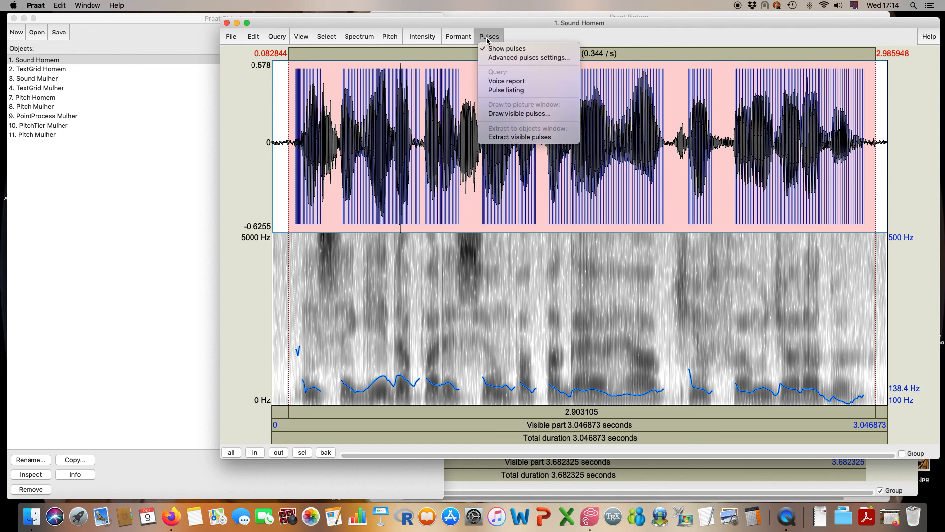
click(492, 81)
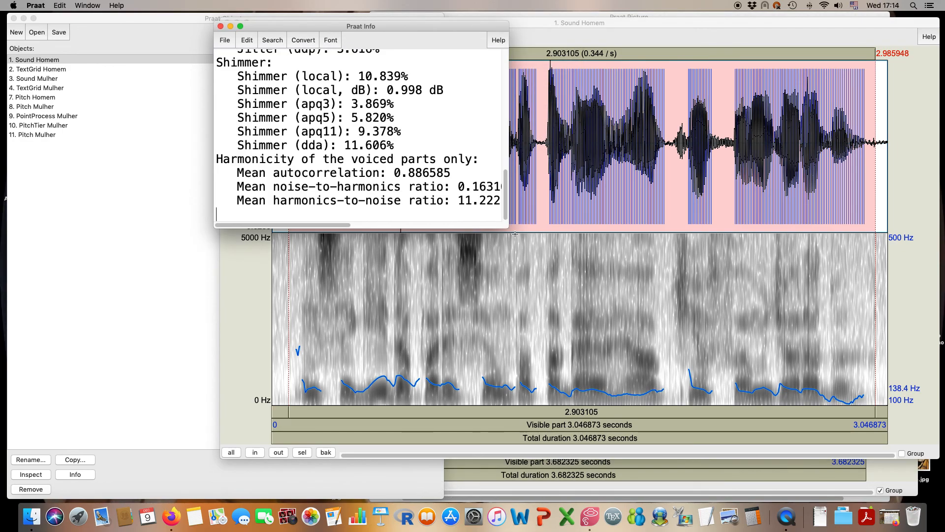
Enlarge the Sound Homem voice report, examine the mean harmonics-to-noise ratio, and close the report
drag(513, 232, 741, 428)
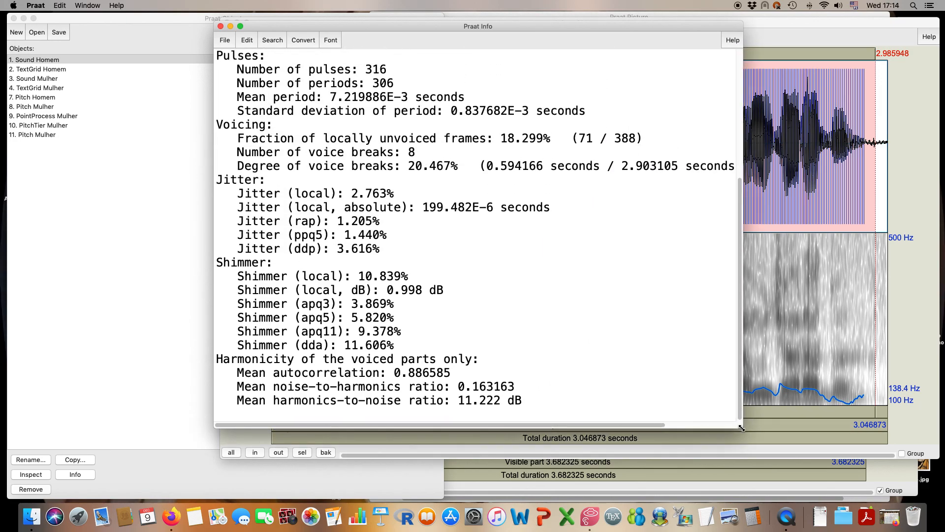
drag(547, 405, 217, 401)
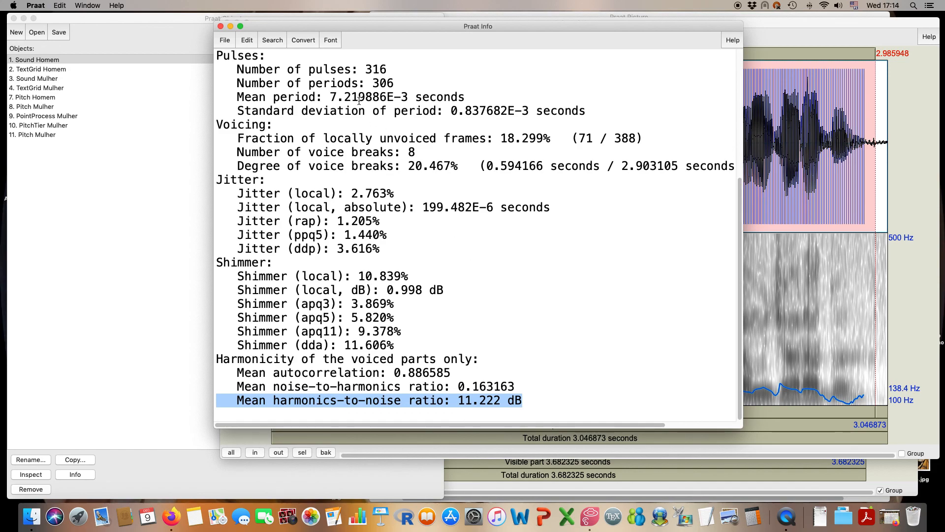
click(220, 26)
Zoom Sound Homem to its first 0.48 s or so and select the silence before speech, from 0 to about 0.097 s
click(369, 162)
click(306, 413)
click(302, 452)
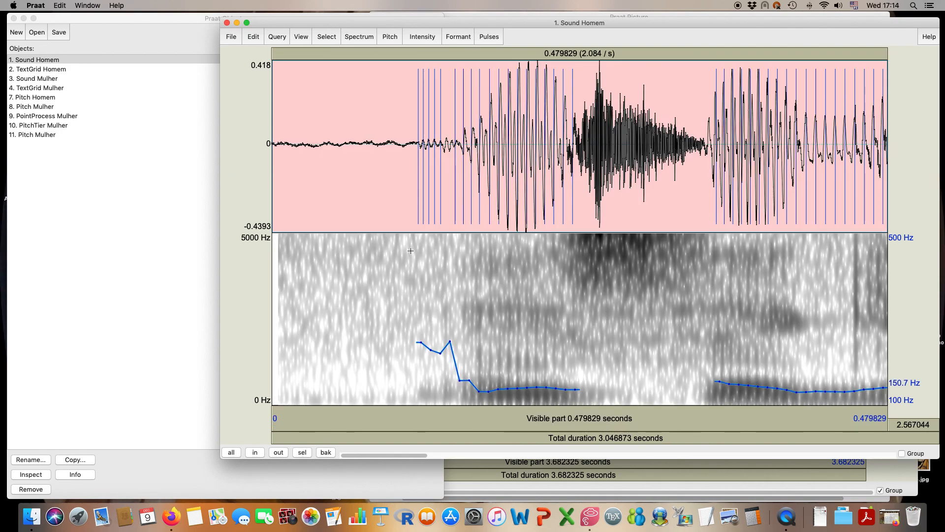
click(397, 200)
drag(396, 200, 207, 220)
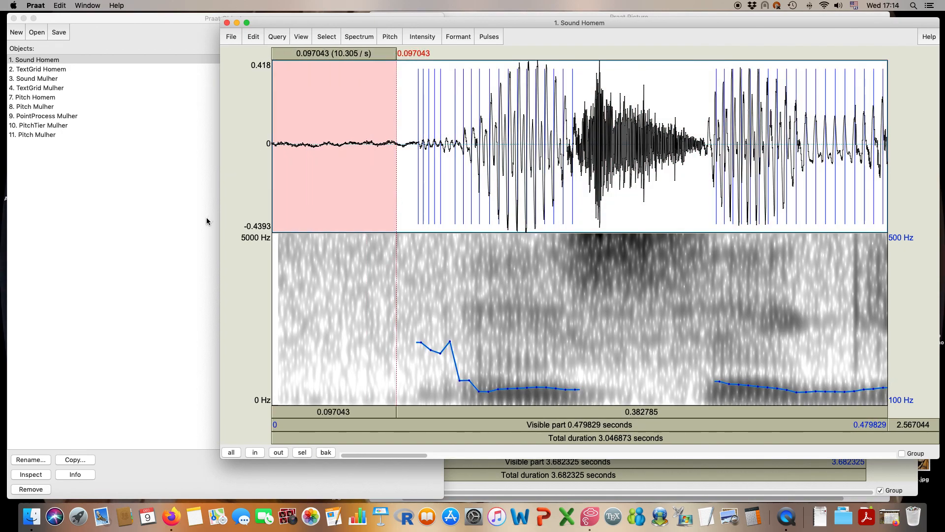
Open Sound Mulher together with TextGrid Mulher, zoom to the first 0.366 s, and place the window below the Sound Homem waveform for comparison
click(66, 80)
drag(66, 81, 68, 87)
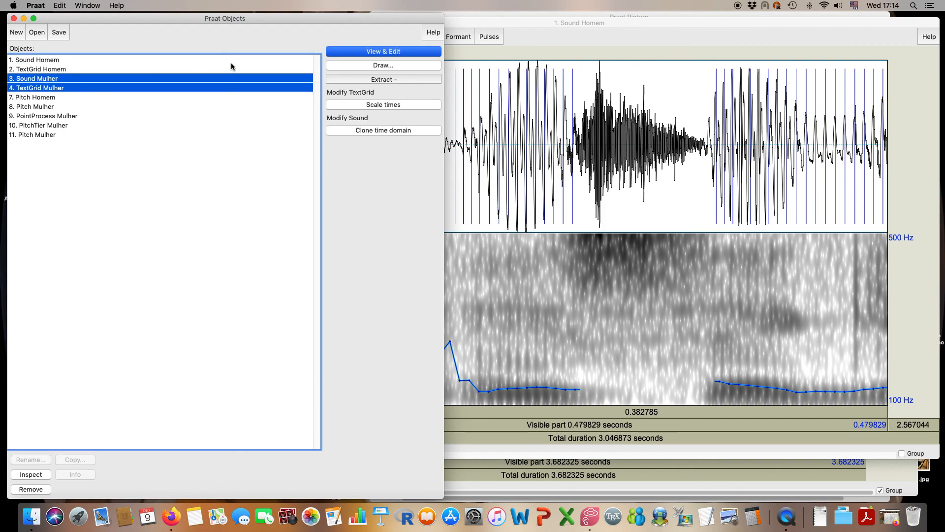
click(344, 52)
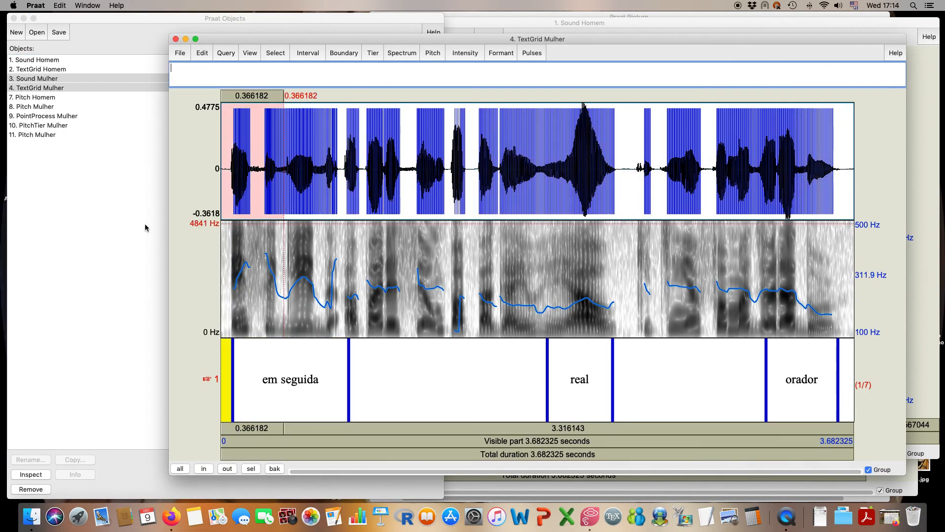
click(251, 468)
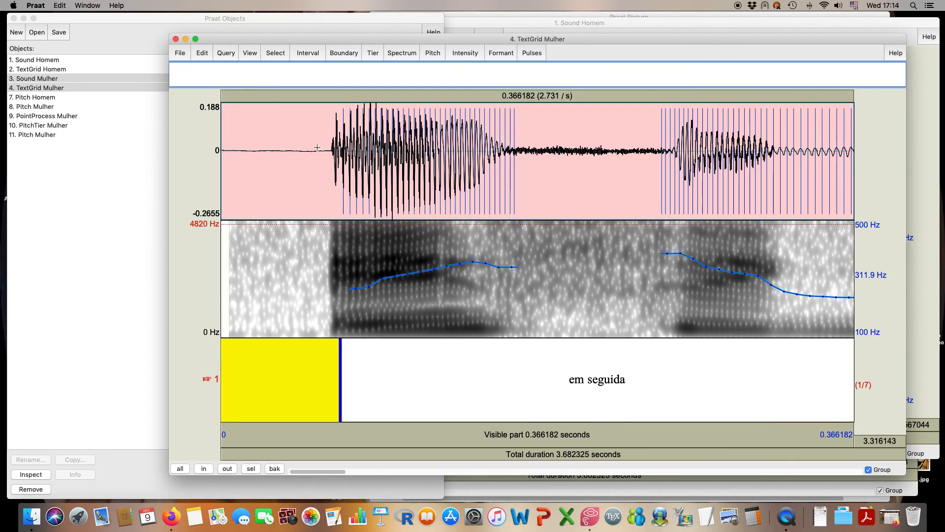
drag(303, 45, 463, 213)
click(488, 174)
click(486, 474)
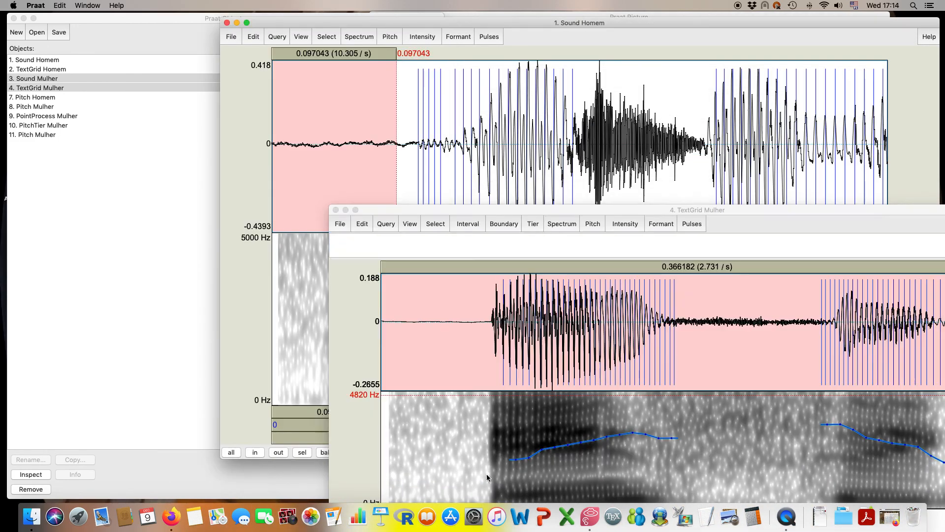
drag(426, 215, 336, 203)
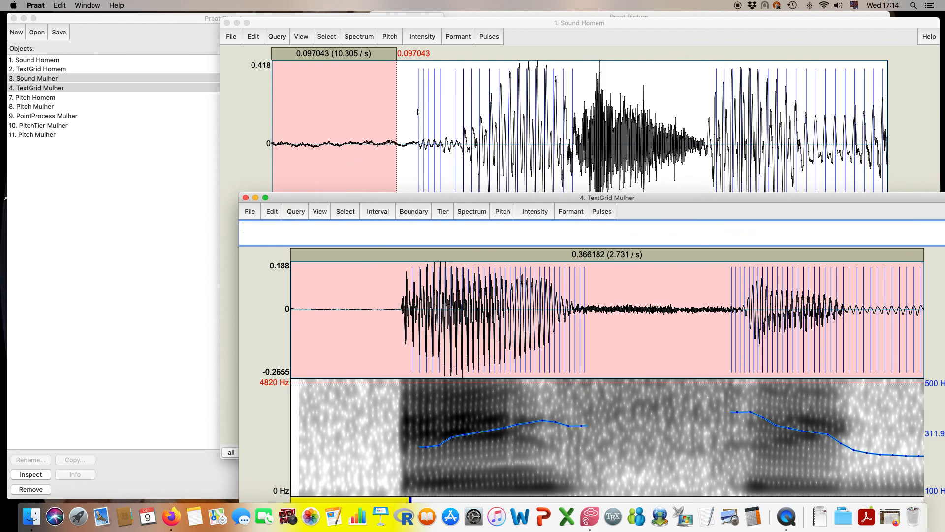
Show the intensity contour of Sound Homem and query the mean intensity of the silence from about 0.025 to 0.097 s
click(422, 36)
click(433, 48)
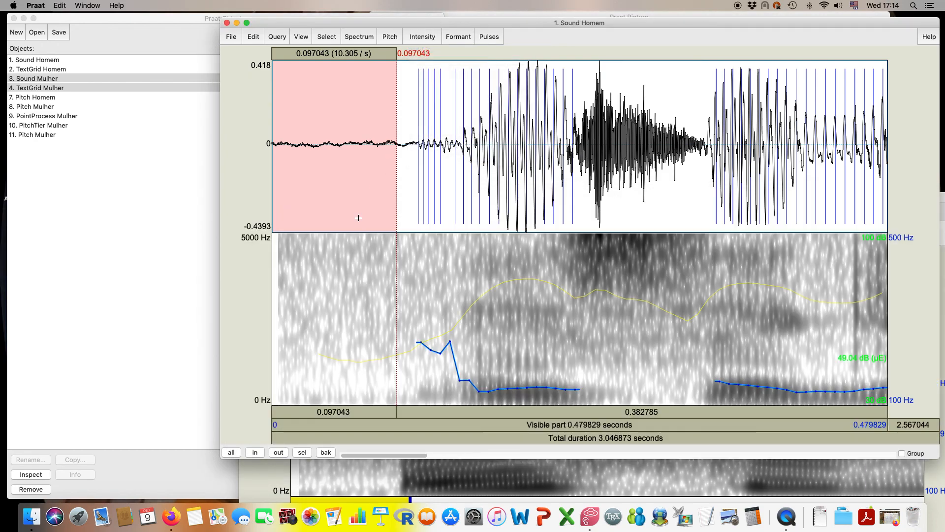
click(368, 198)
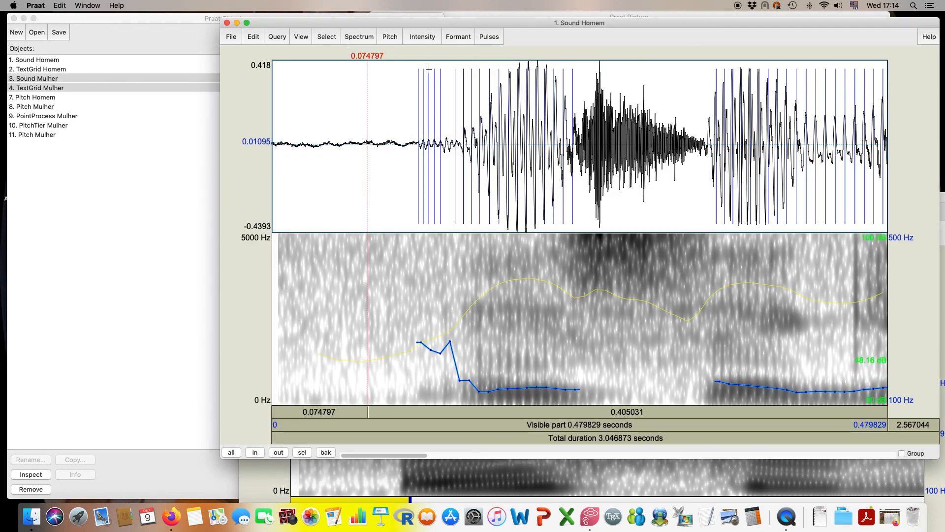
drag(304, 160, 396, 172)
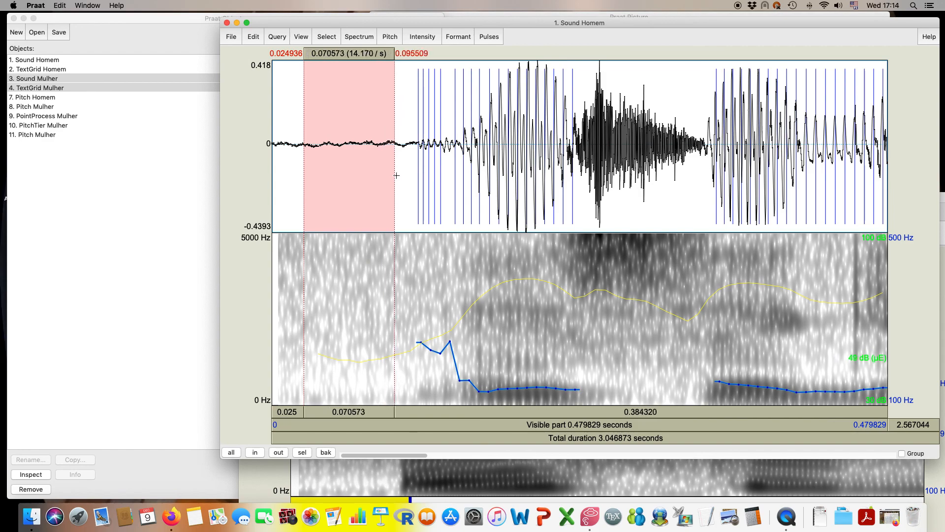
click(425, 40)
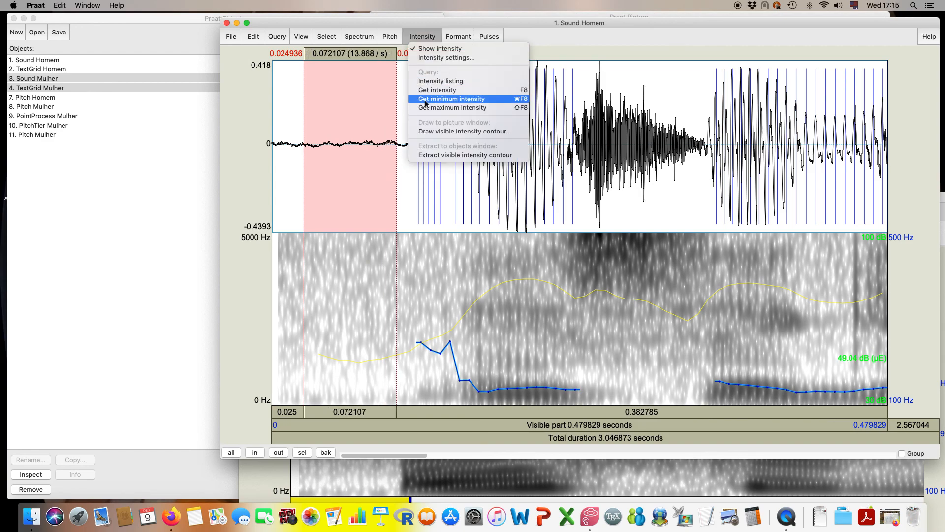
click(438, 90)
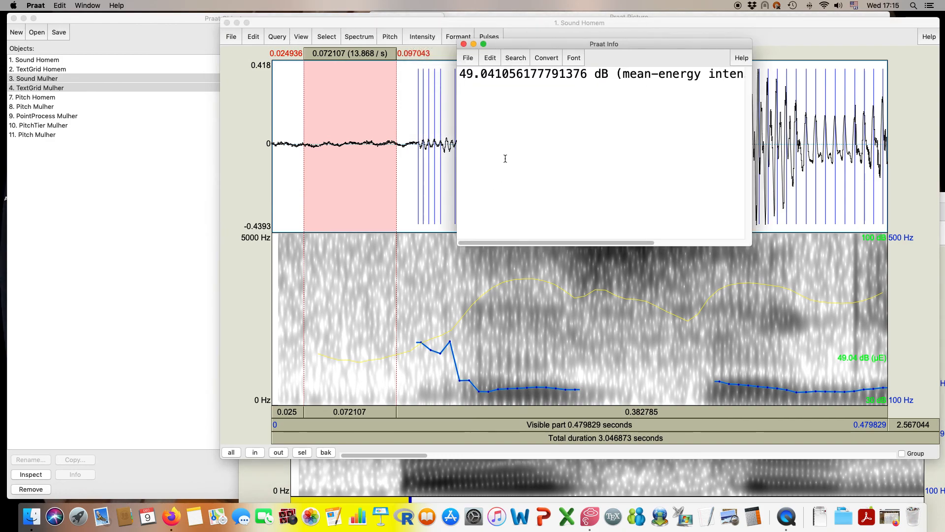
click(463, 44)
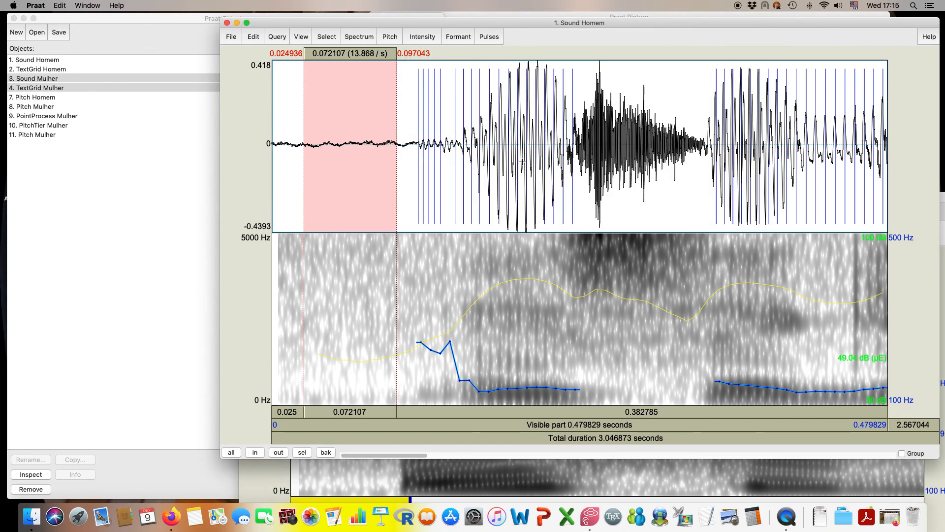
Select the speech in Sound Homem from about 0.159 to 0.407 s, query its mean intensity, and close the result
drag(476, 178, 795, 190)
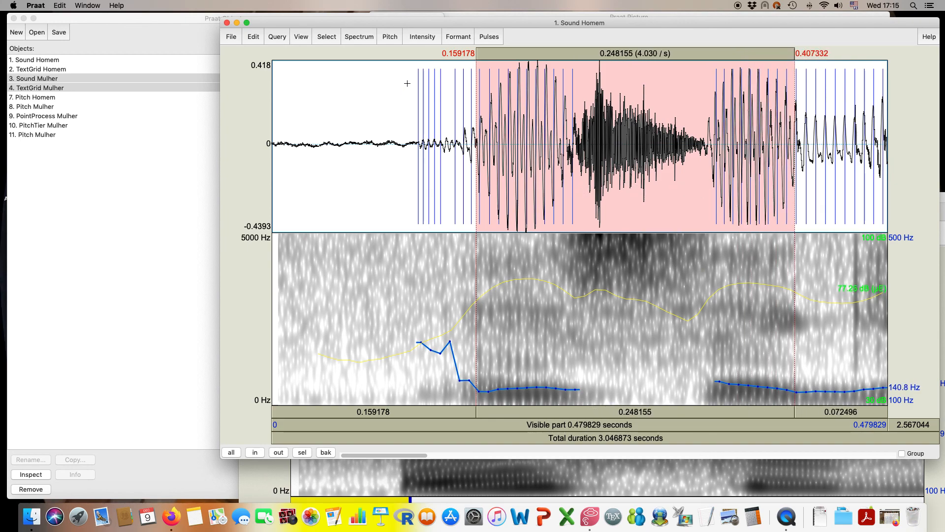
click(435, 39)
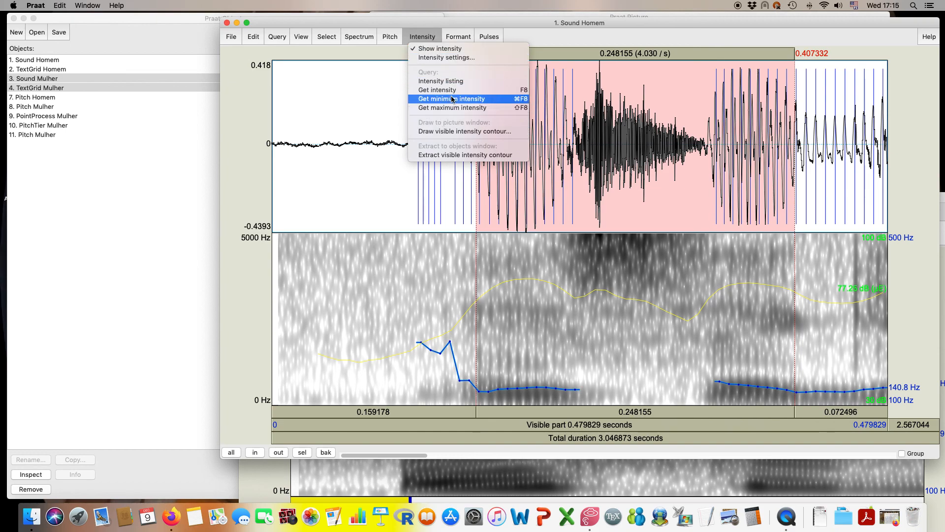
click(437, 90)
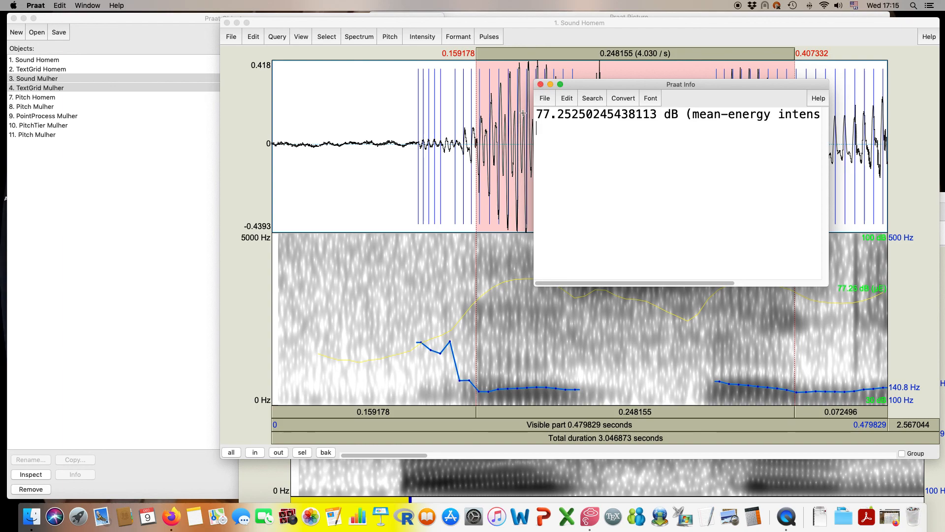
click(540, 85)
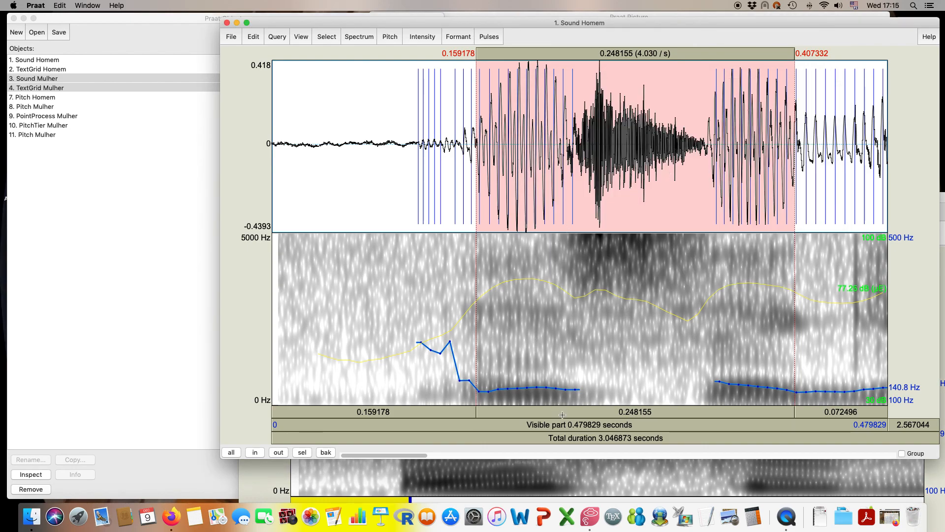
Bring the TextGrid Mulher editor forward, select the initial silence from about 0.018 to 0.059 s, and show the intensity contour
click(473, 474)
drag(473, 197, 414, 59)
drag(262, 206, 333, 217)
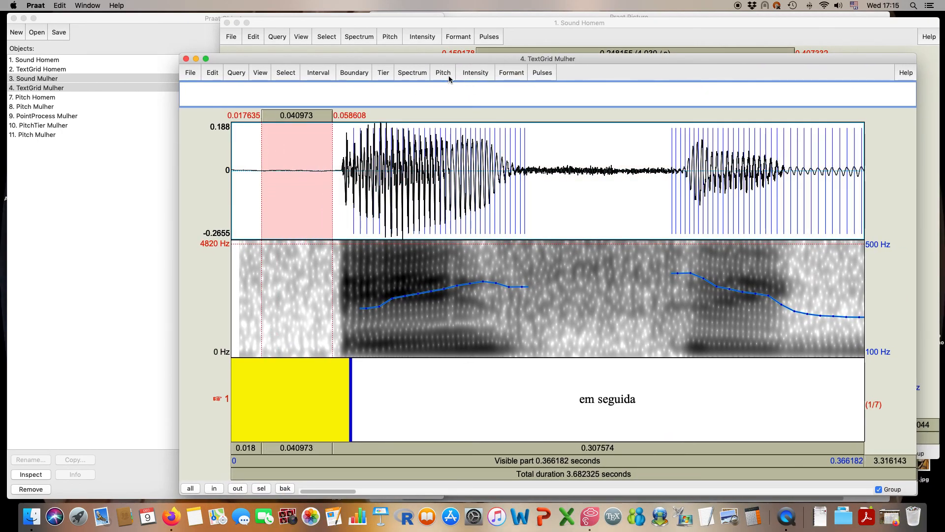
click(471, 74)
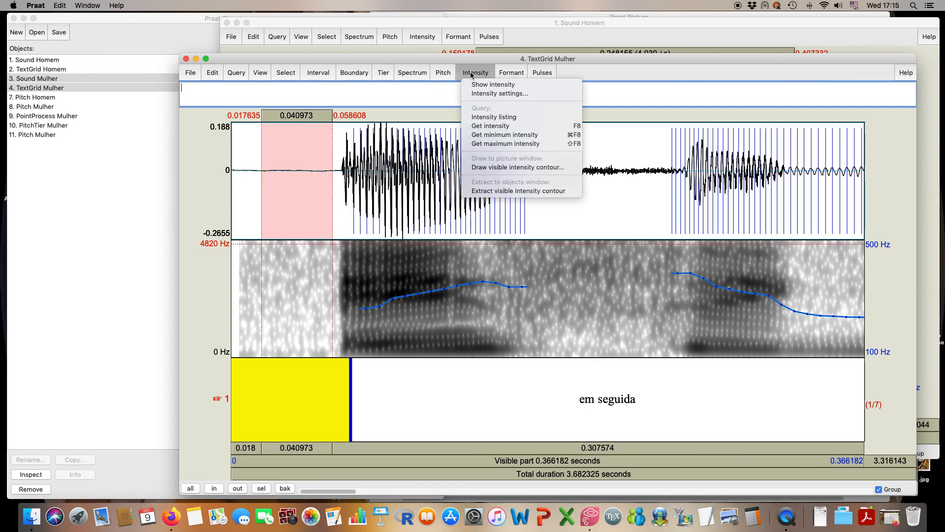
click(485, 126)
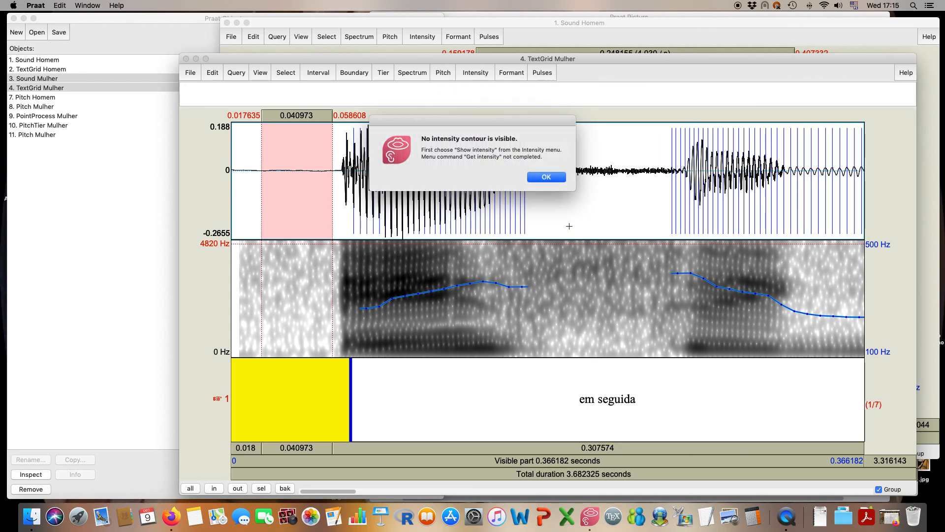
click(549, 178)
click(472, 73)
click(473, 84)
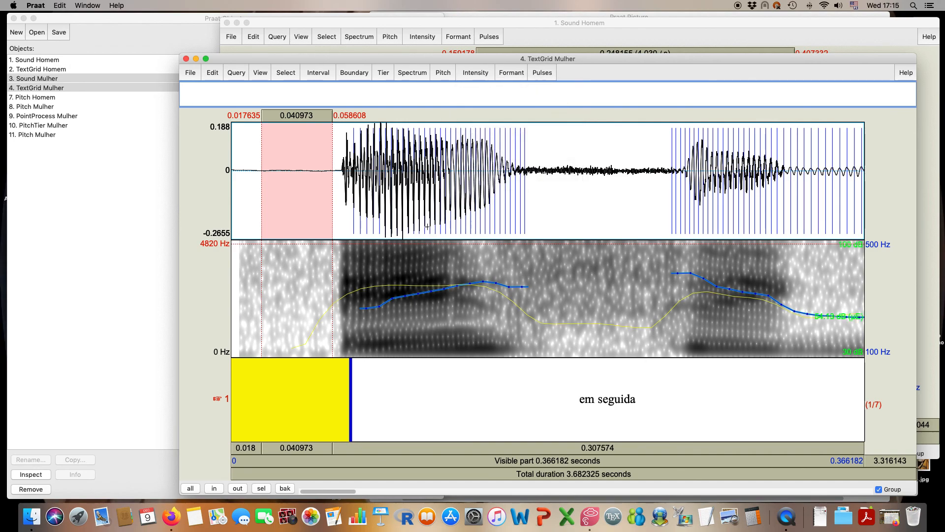
Reselect the initial silence in TextGrid Mulher from about 0.011 to 0.036 s and query its mean intensity
drag(316, 206, 250, 228)
drag(293, 333, 249, 337)
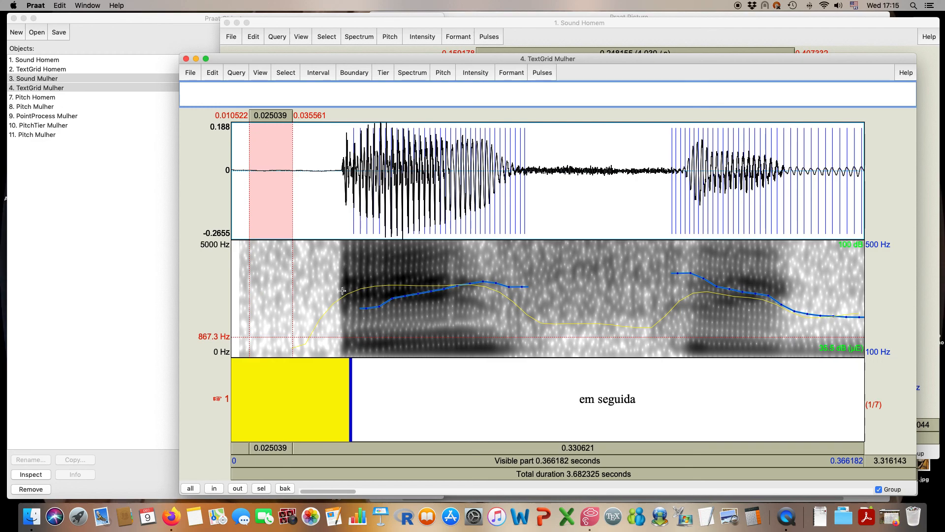
click(475, 76)
click(474, 126)
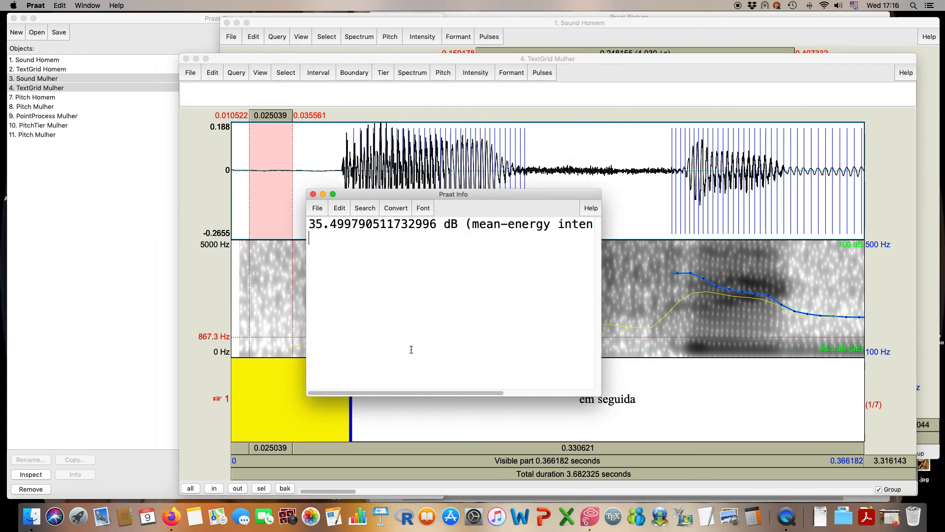
click(636, 332)
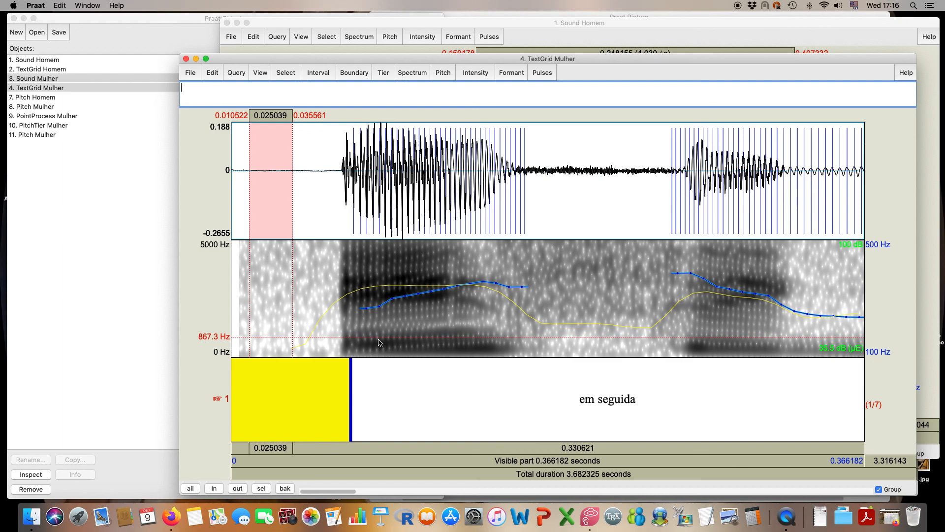
Select the speech in TextGrid Mulher from about 0.071 to 0.316 s, query its mean intensity, and close the result
drag(380, 341, 407, 344)
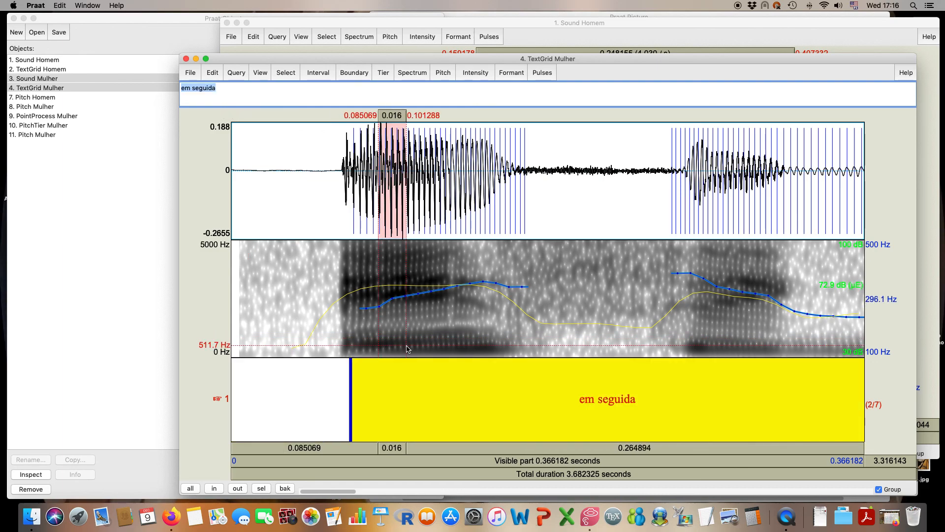
drag(354, 219, 574, 242)
drag(652, 242, 777, 271)
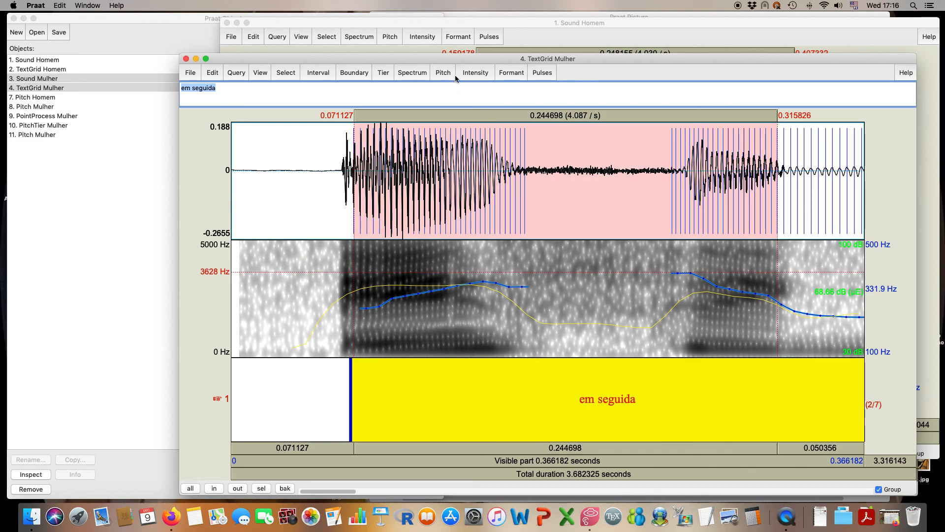
click(470, 75)
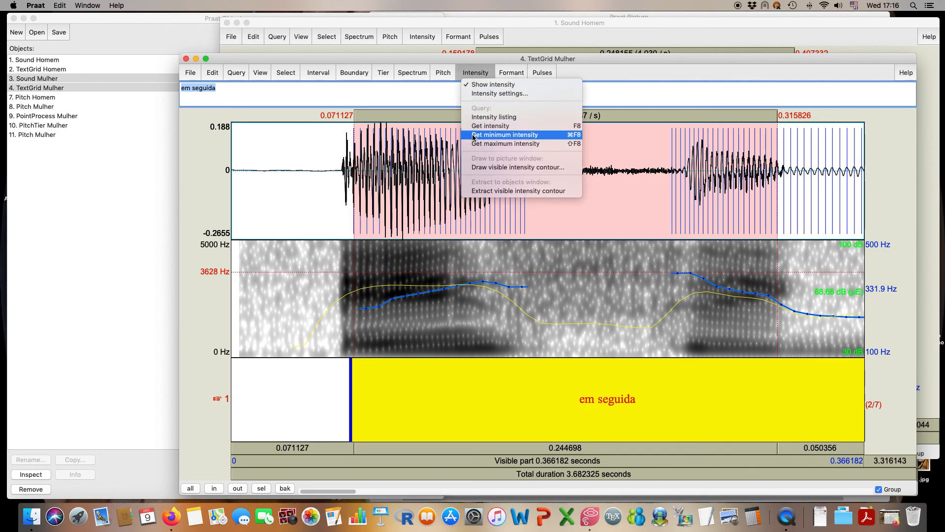
click(488, 126)
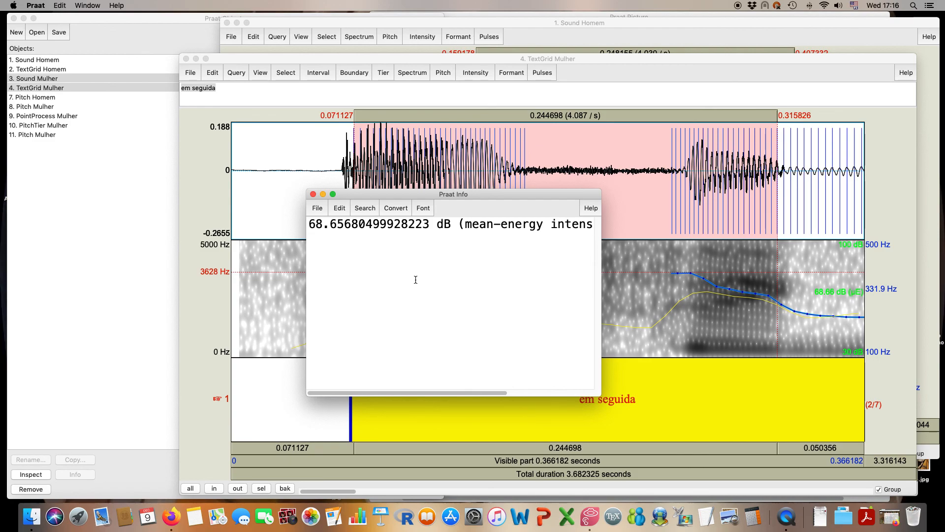
click(314, 194)
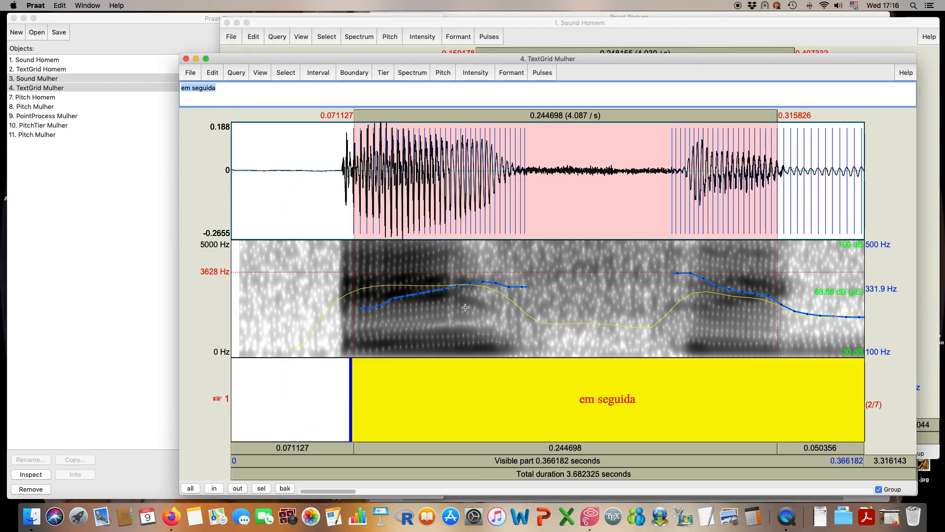
Close the TextGrid Mulher and Sound Homem editor windows
click(187, 60)
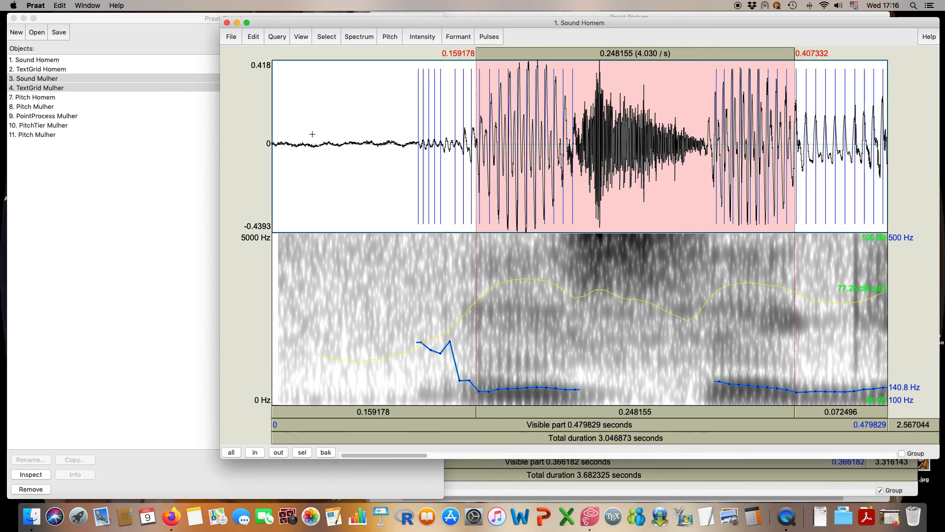
click(337, 161)
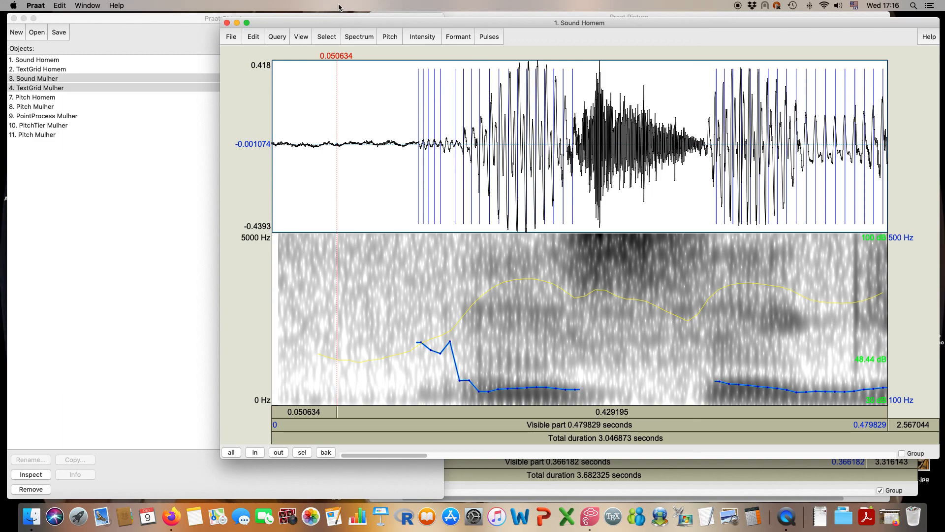
click(227, 23)
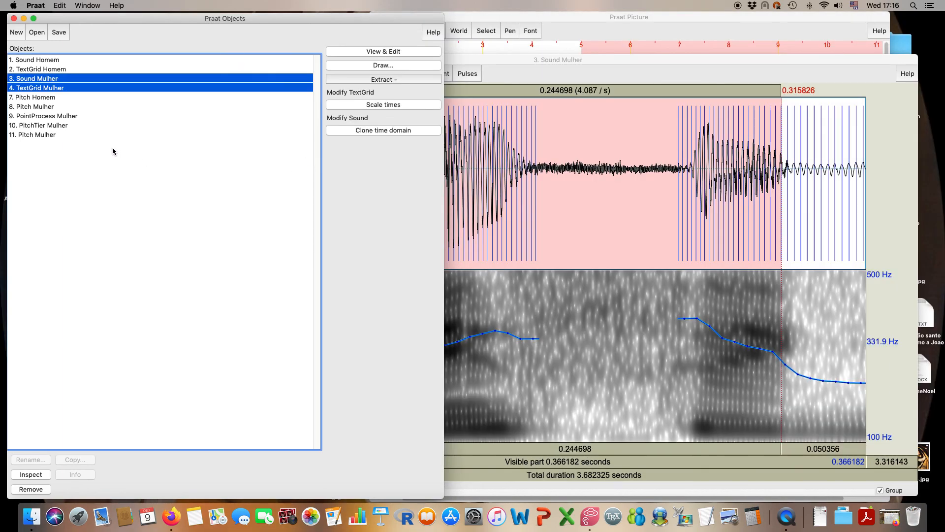
Reopen Sound Homem in the editor, select about 0.051 to 2.996 s, and generate its voice report
click(94, 60)
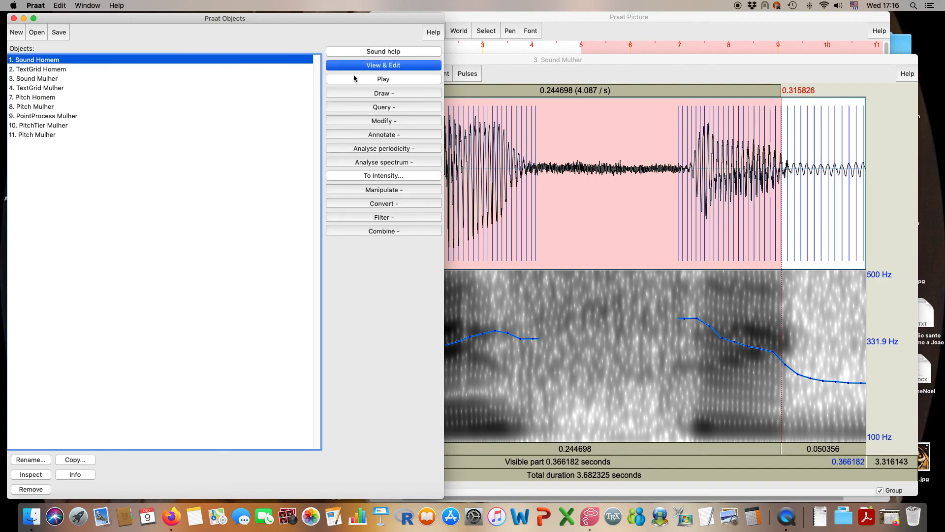
click(365, 67)
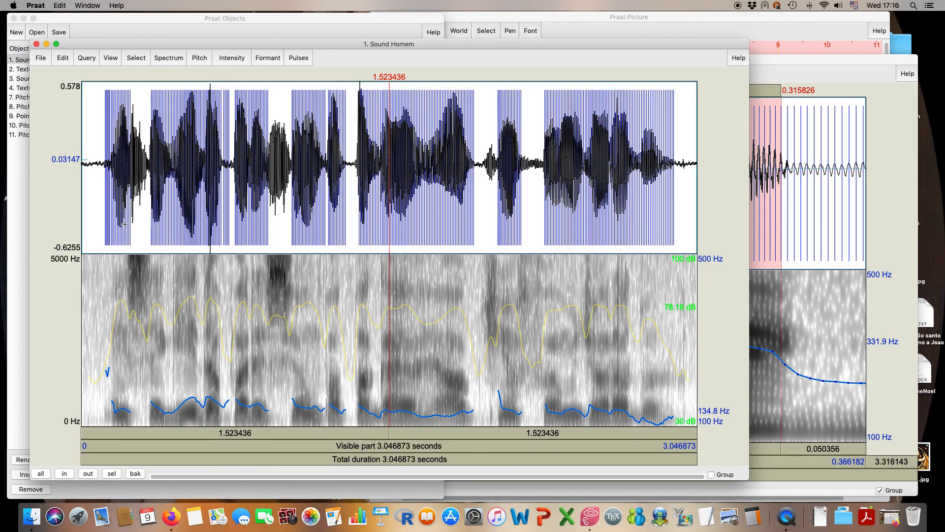
drag(92, 225, 687, 212)
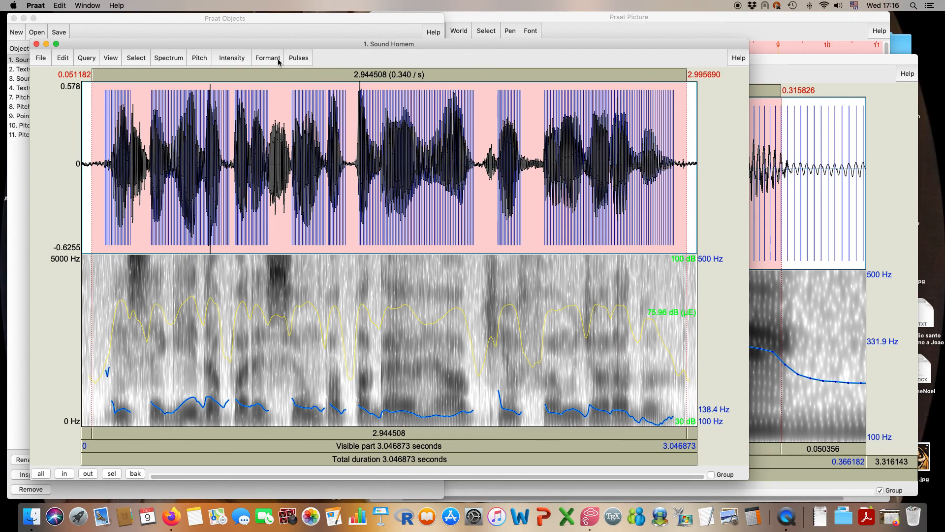
click(298, 59)
key(Return)
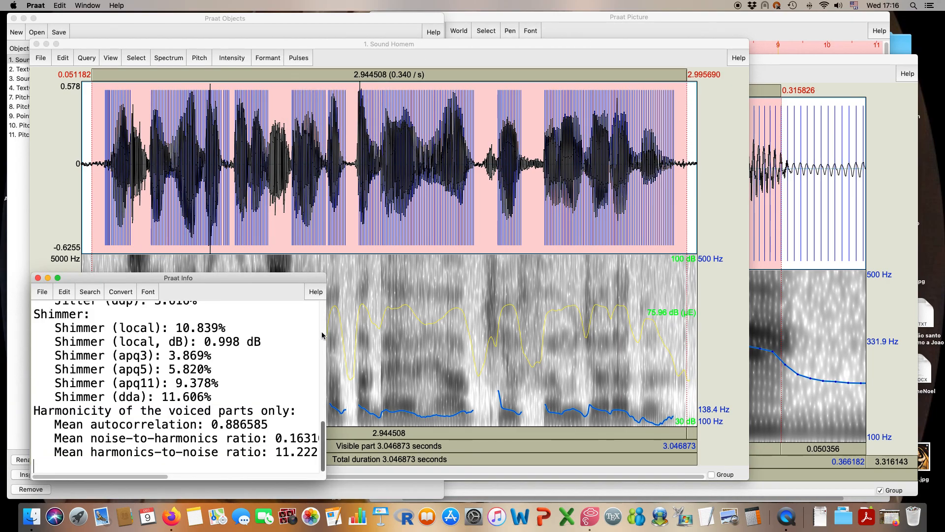
Enlarge the new Sound Homem voice report, highlight the mean harmonics-to-noise ratio line, examine the report, and close it
drag(321, 477, 517, 474)
drag(359, 449, 217, 464)
drag(50, 463, 41, 452)
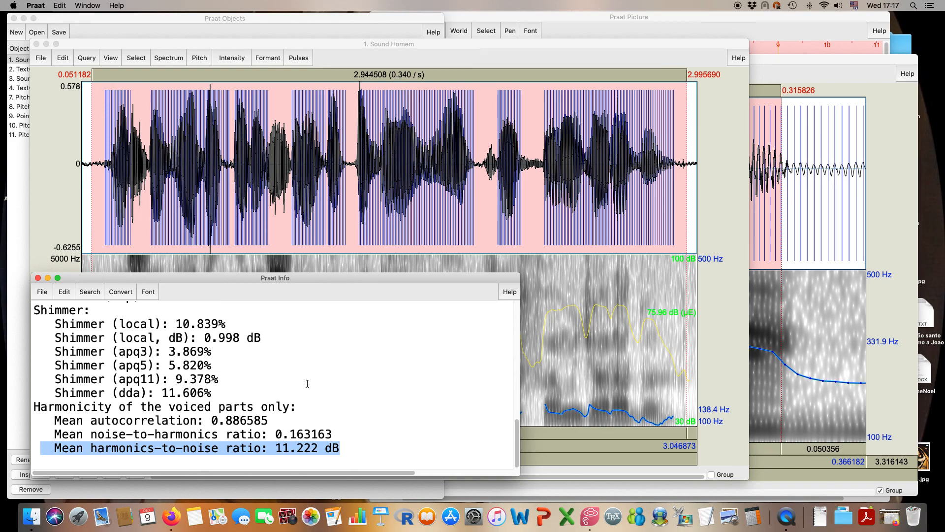
drag(347, 274, 347, 21)
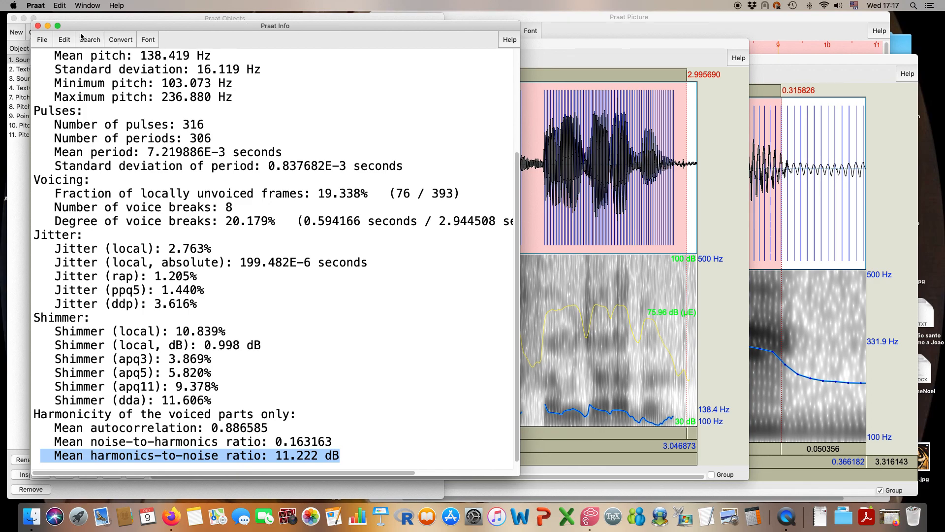
click(37, 26)
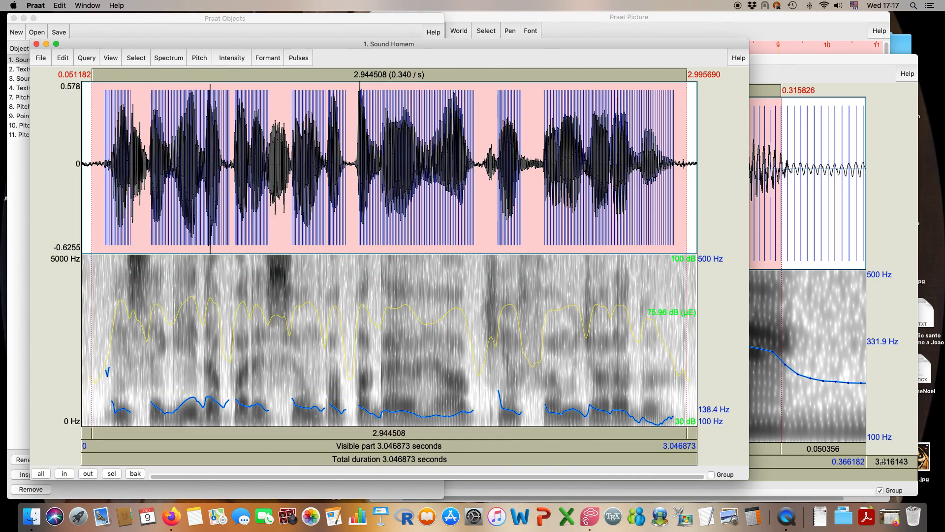
right_click(790, 517)
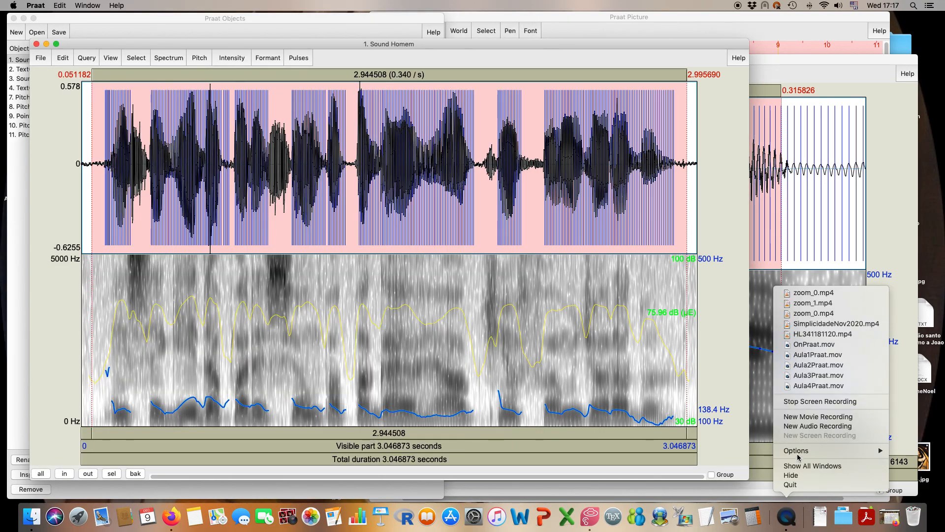